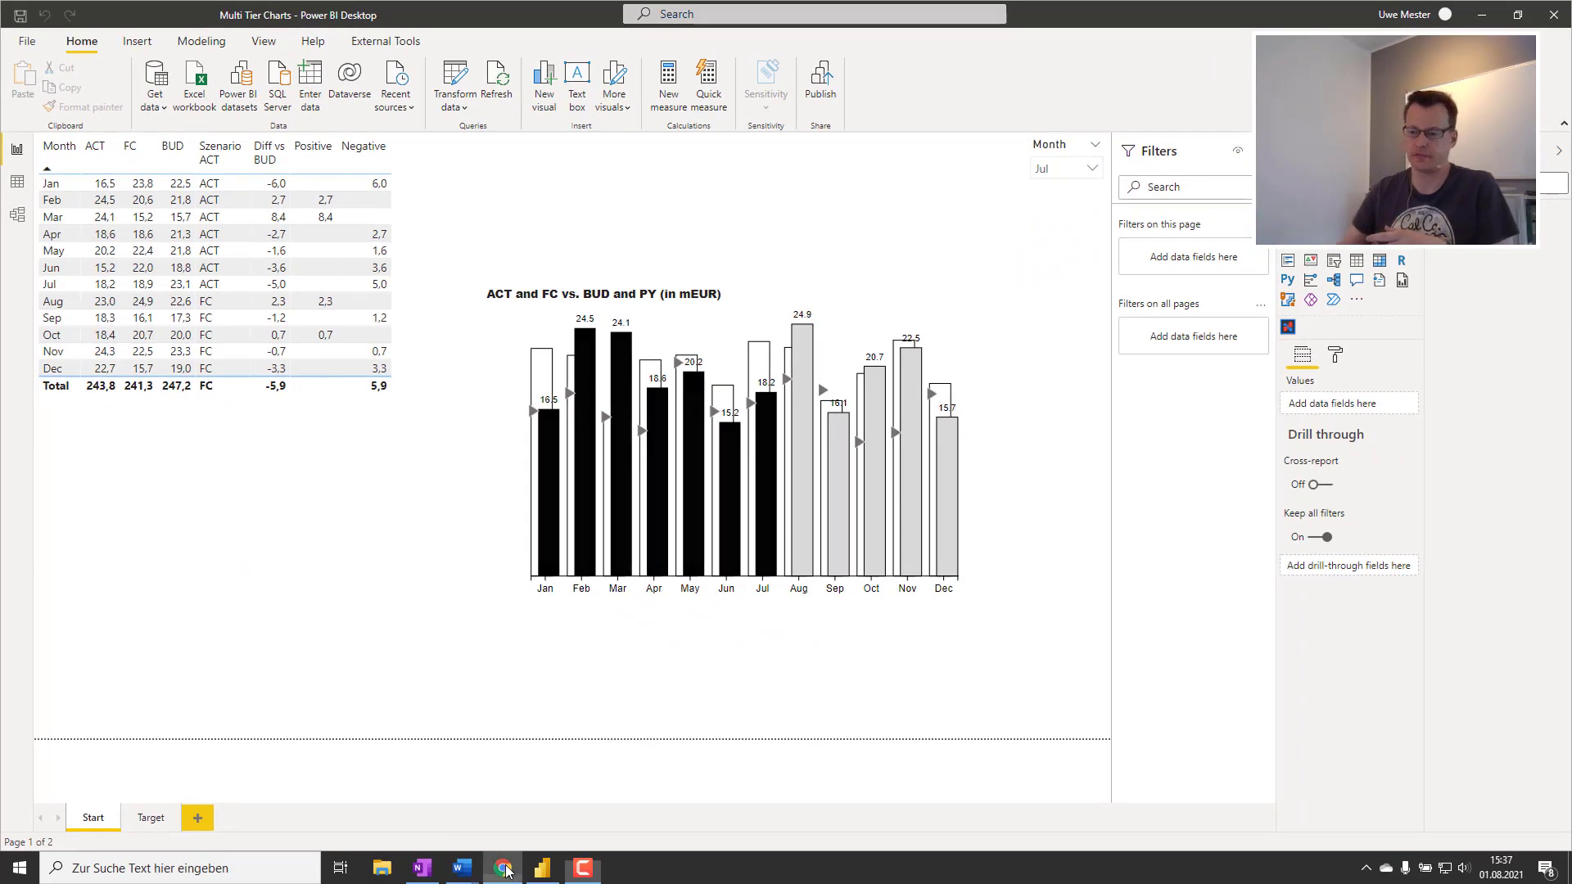
# Select the ACT and FC vs. BUD and PY column chart to show its Month, ACT, BUD, FC and PY fields.
pyautogui.click(504, 868)
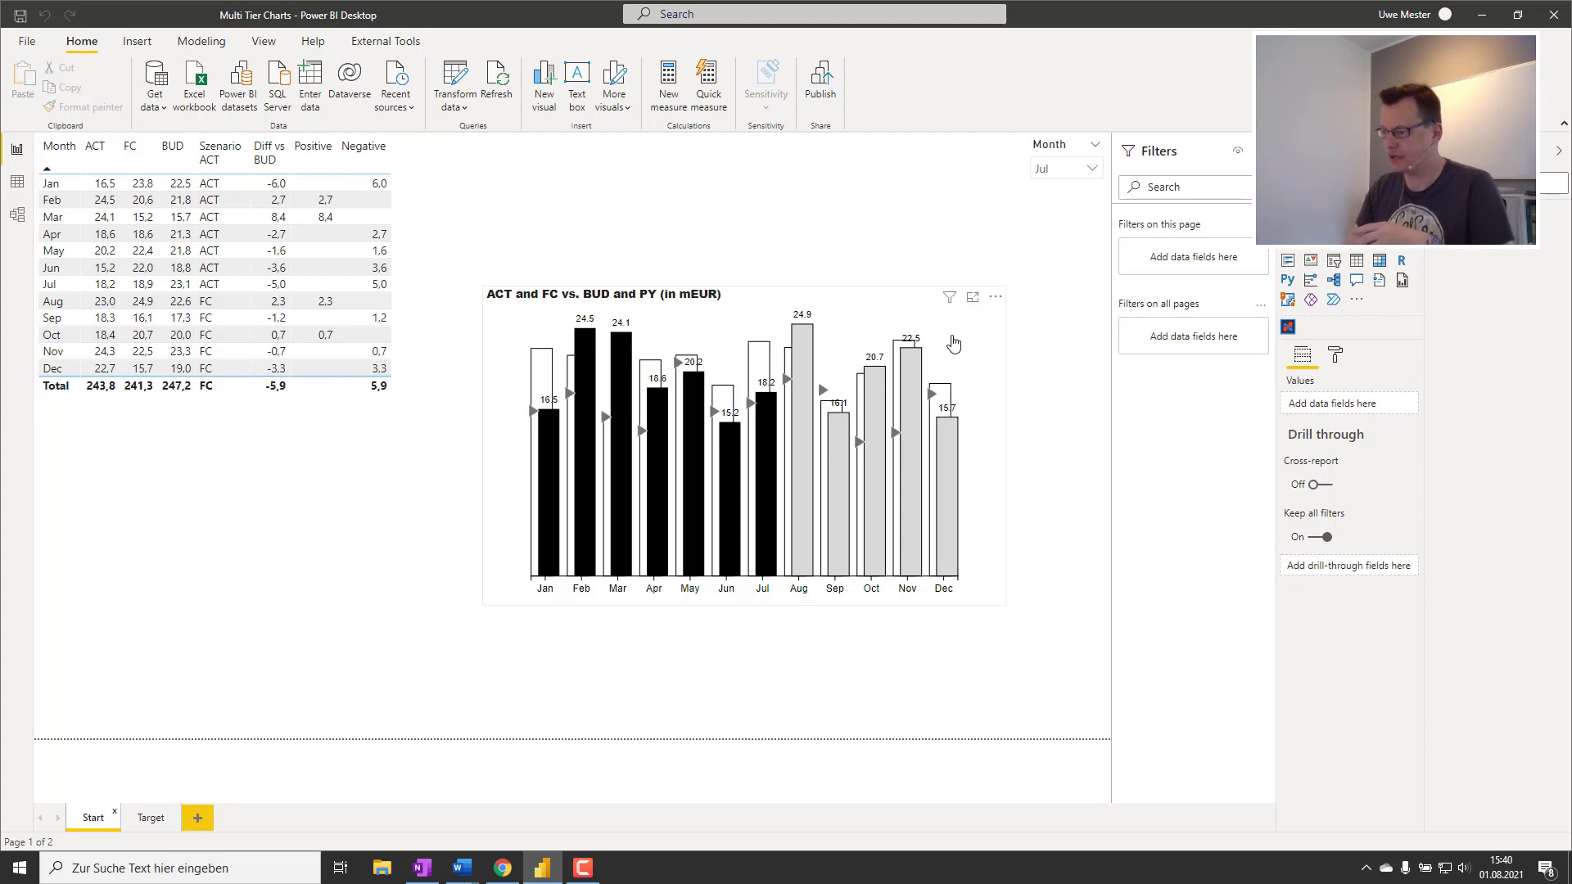
pyautogui.click(913, 303)
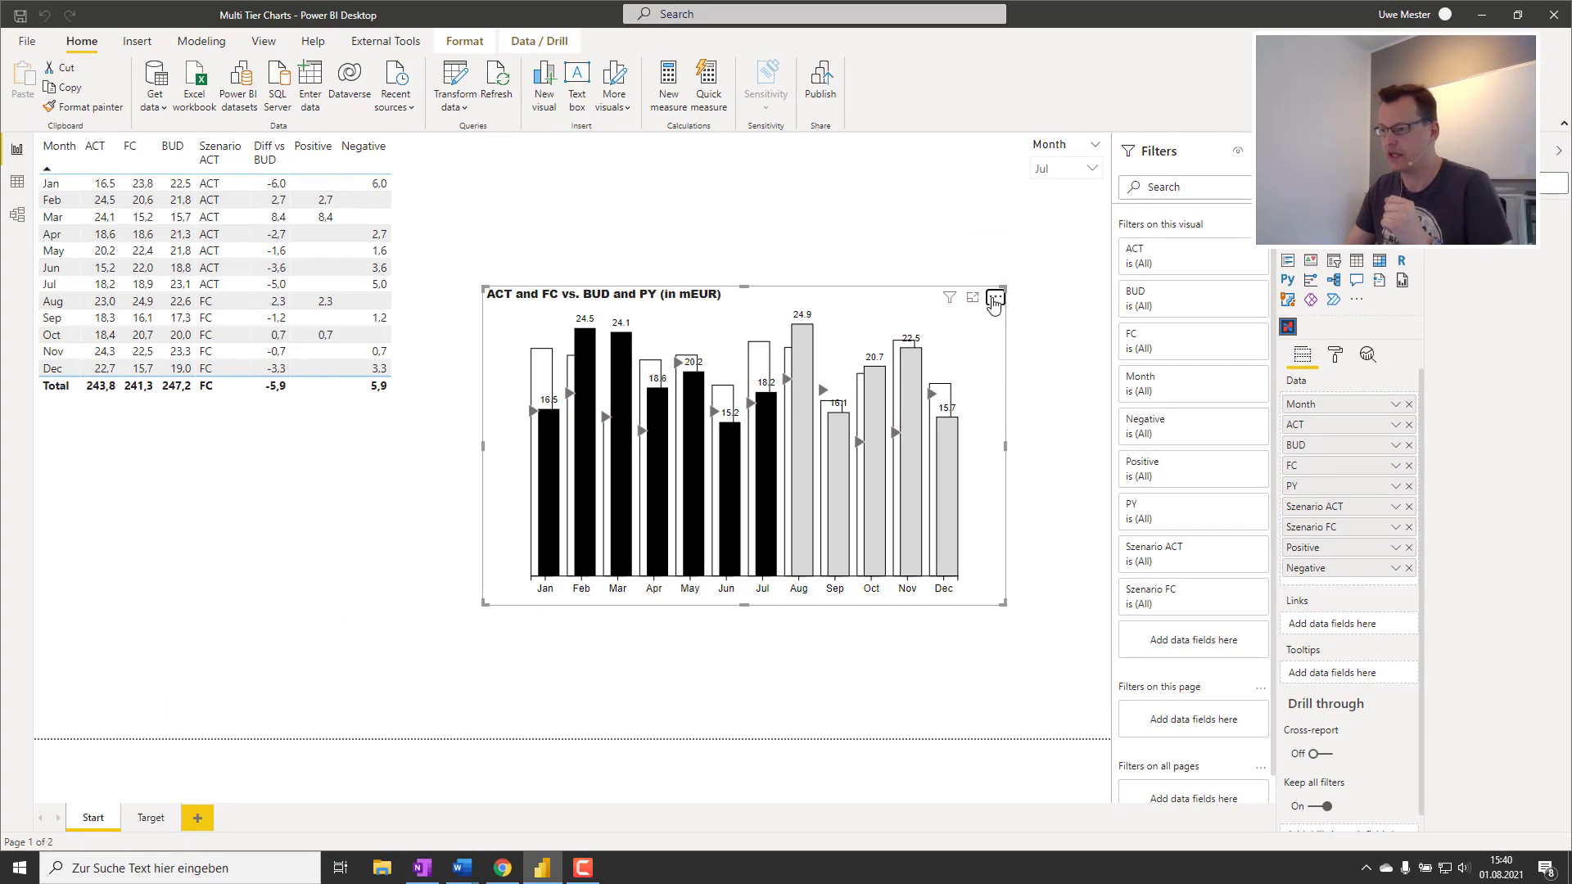
# Edit the ACT and FC vs. BUD and PY visual in the Charticulator editor.
pyautogui.click(882, 262)
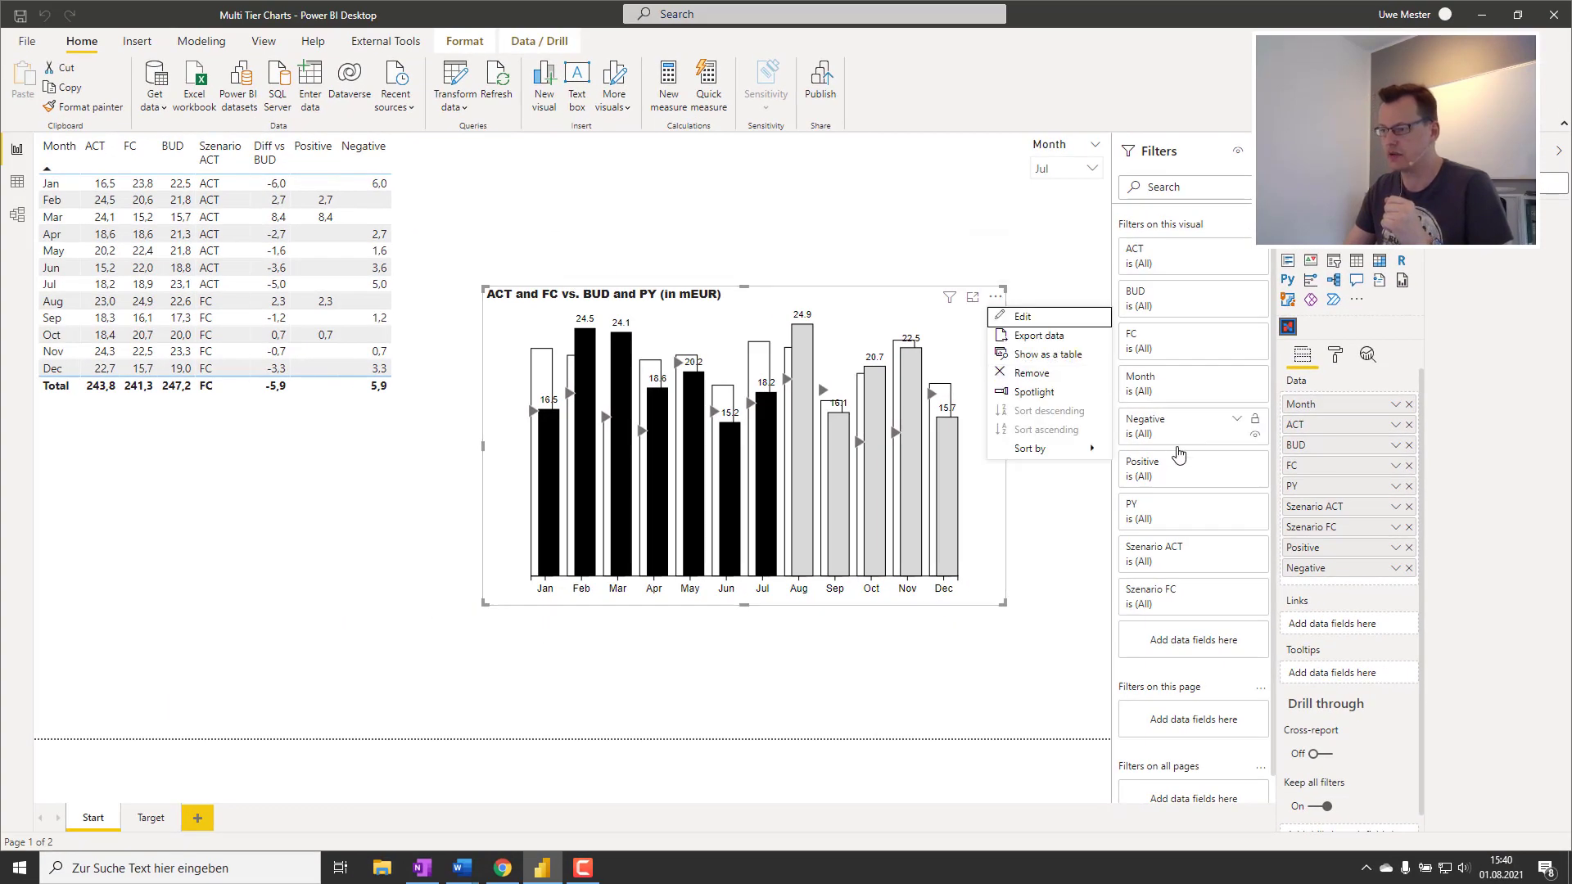
pyautogui.click(1022, 317)
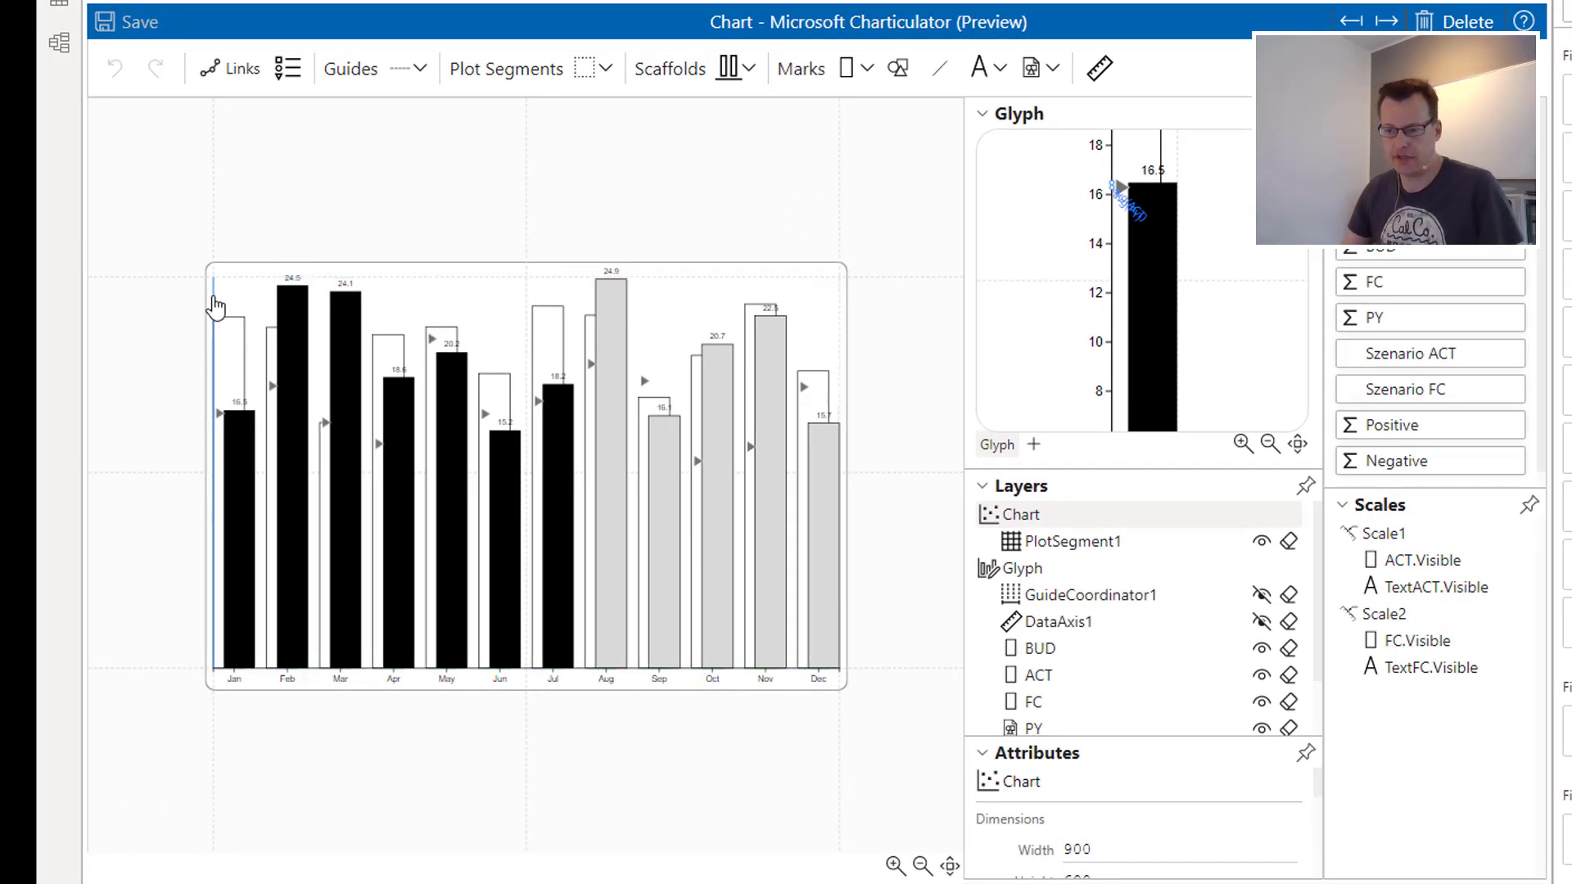
# Narrow the bar chart's plot segment into the right half of the chart area.
pyautogui.click(221, 289)
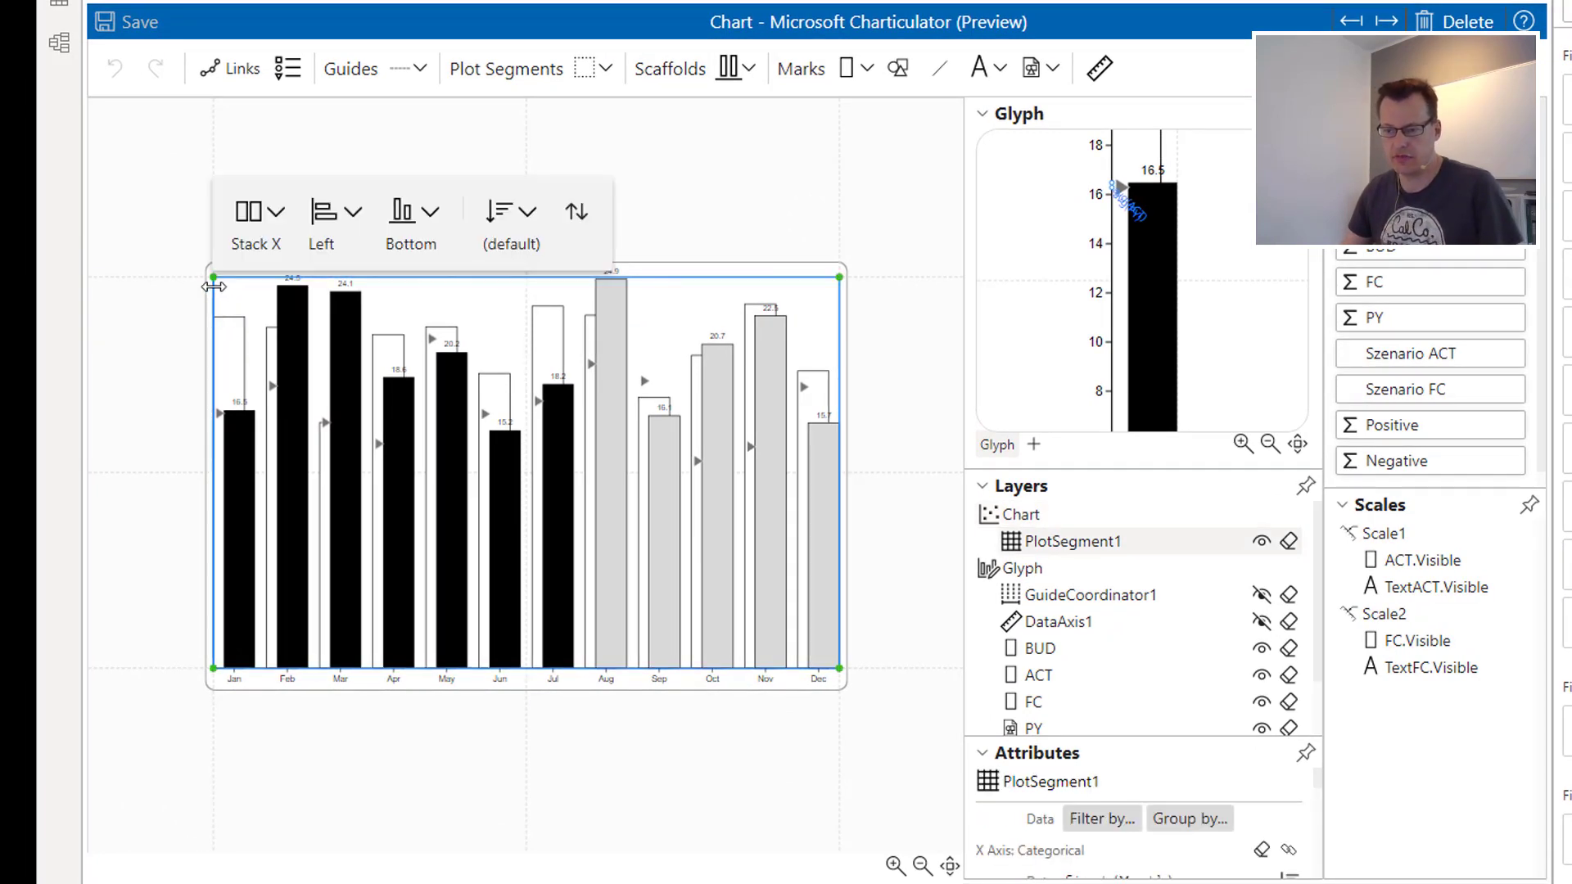
pyautogui.moveTo(214, 286); pyautogui.dragTo(527, 295)
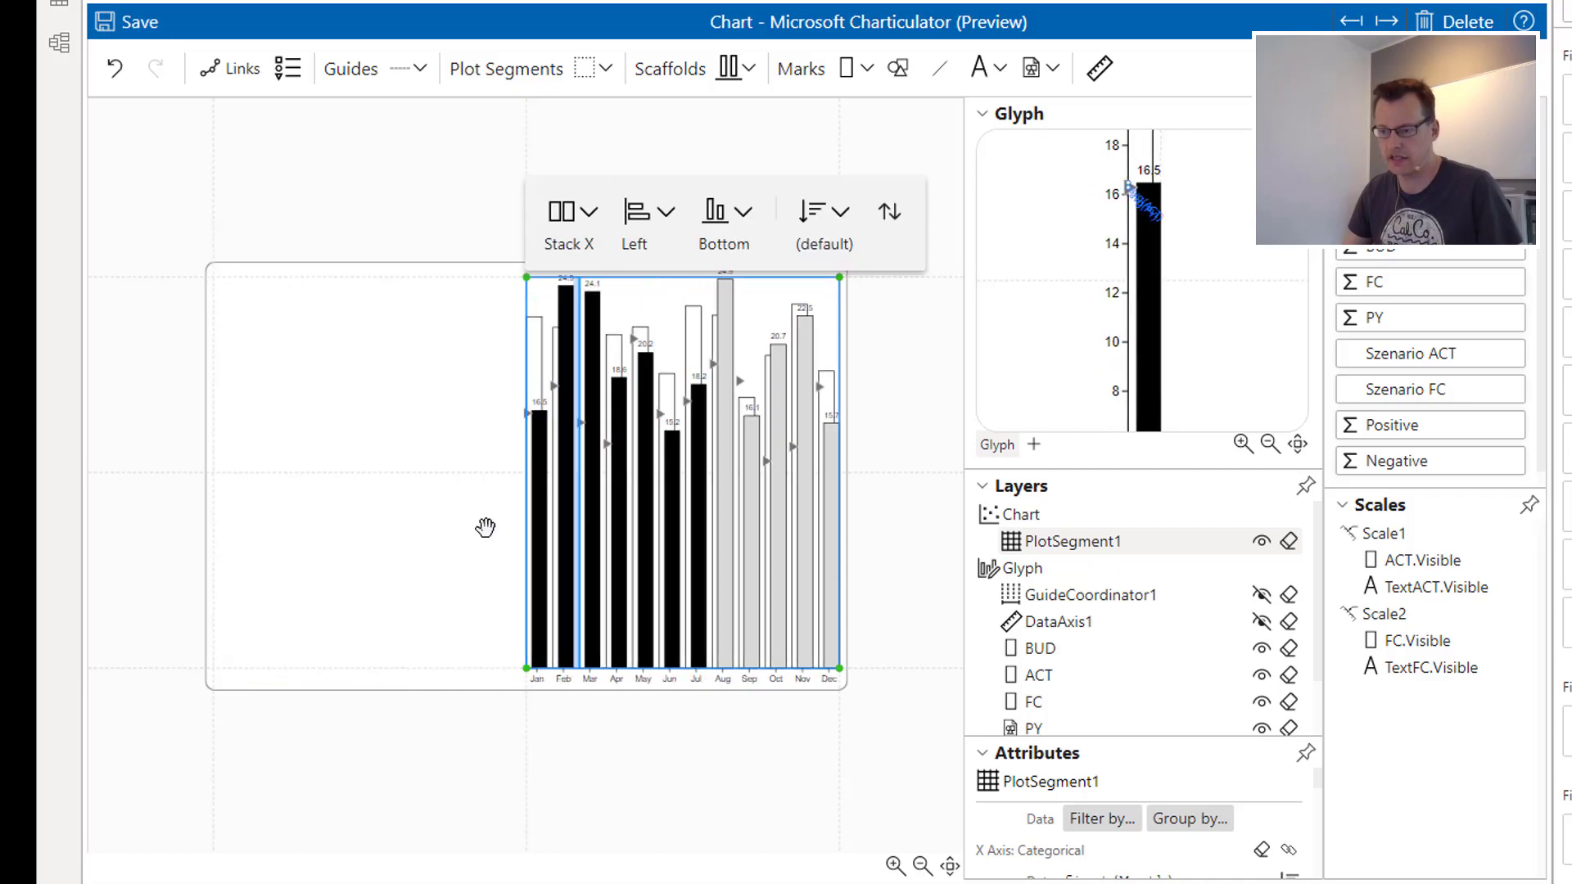
pyautogui.click(418, 746)
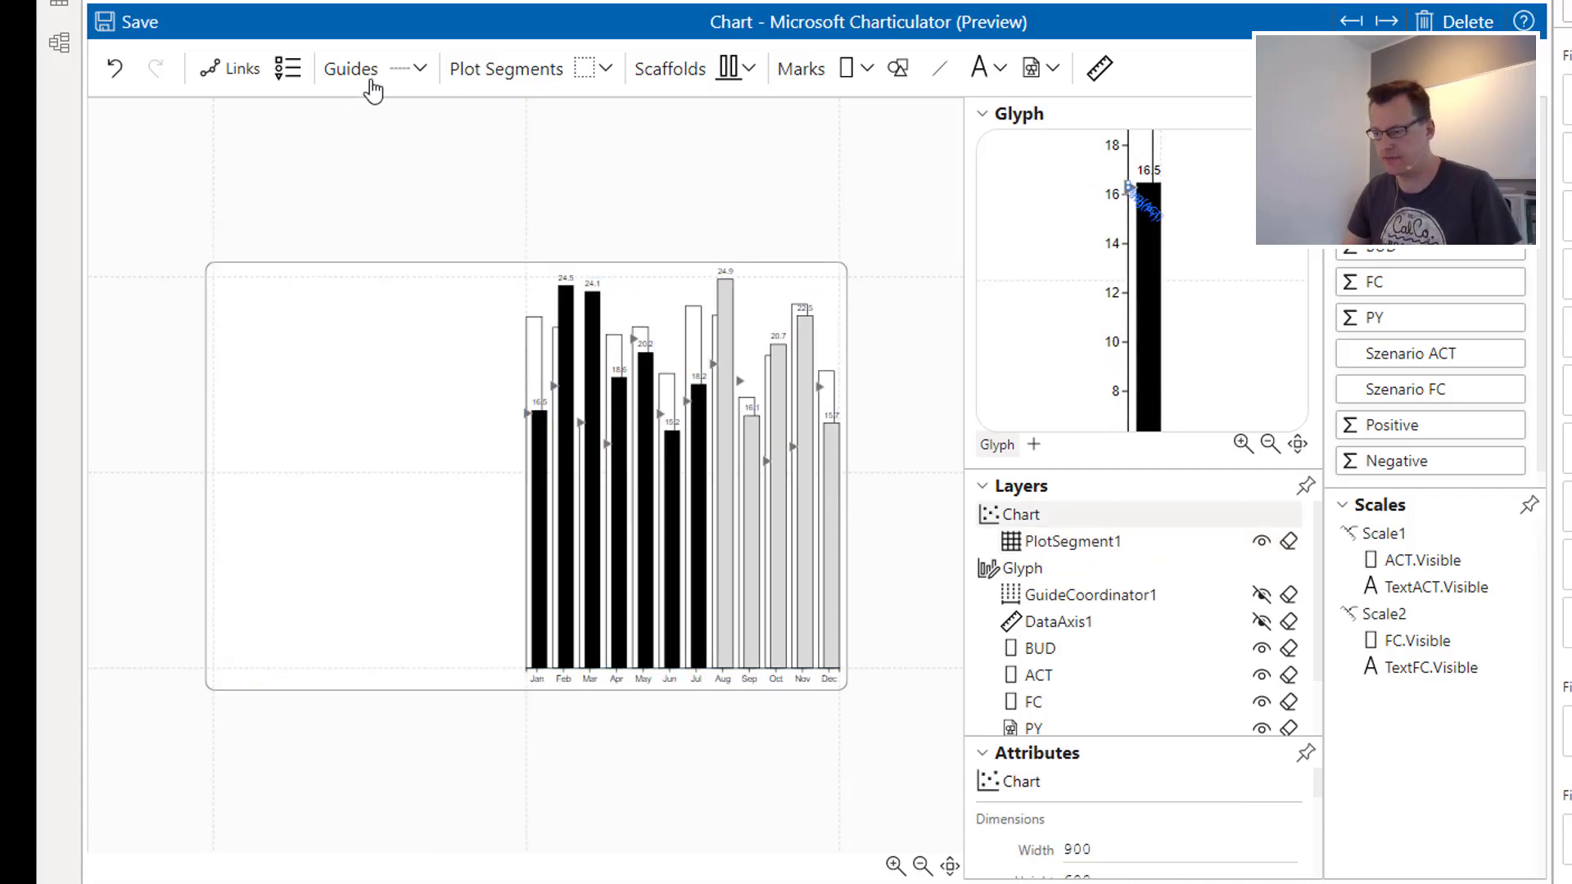
# Add a guide coordinator along the chart's left edge with a count of 18.
pyautogui.click(416, 72)
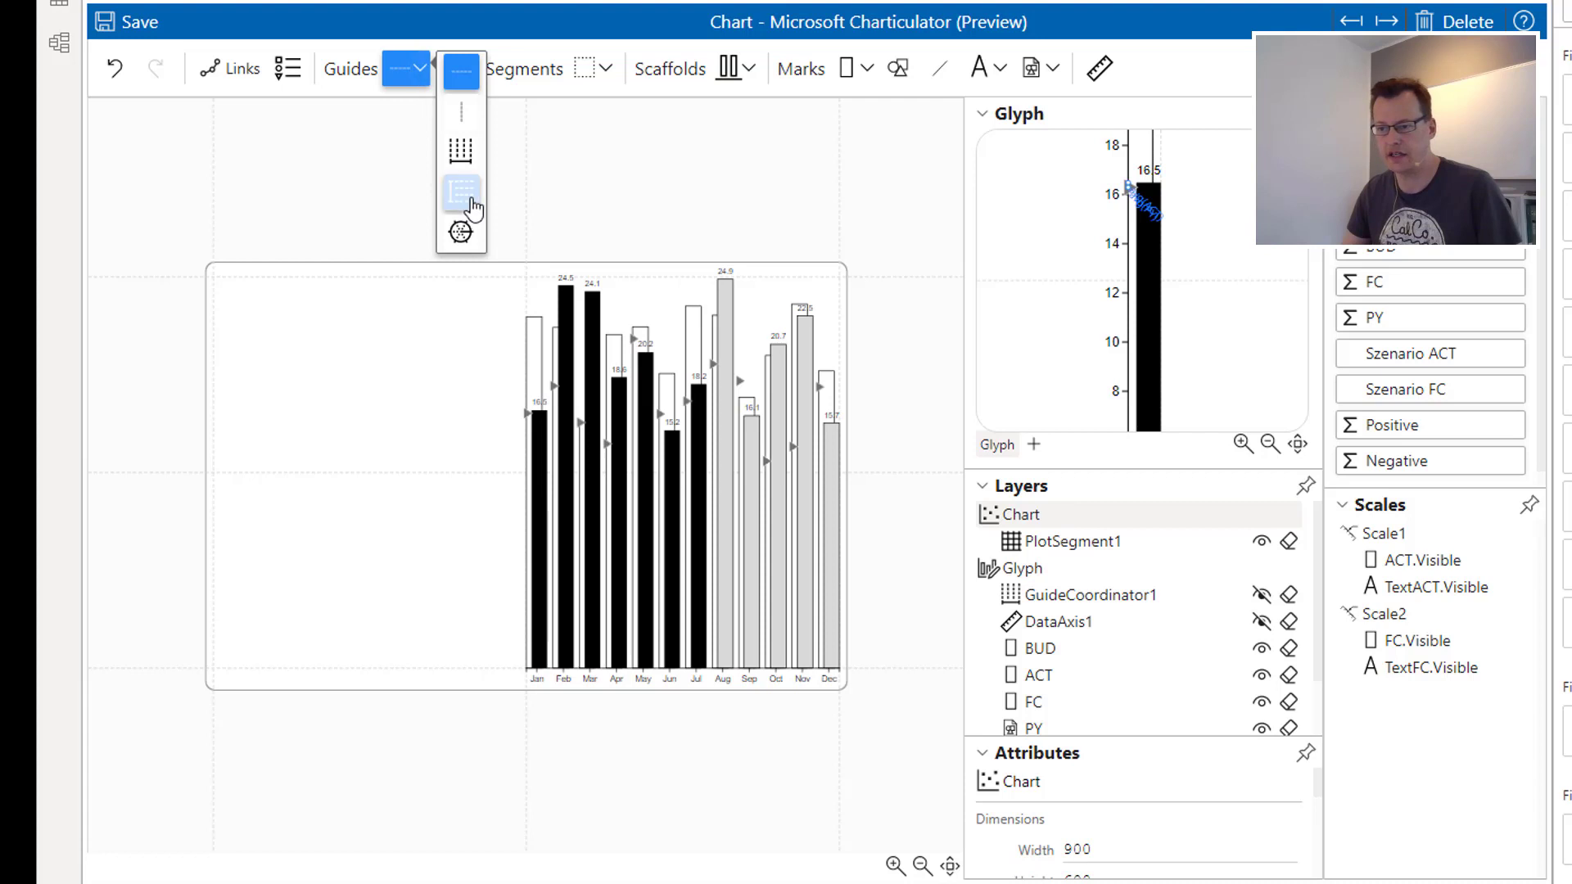
pyautogui.click(472, 200)
pyautogui.moveTo(213, 667); pyautogui.dragTo(206, 279)
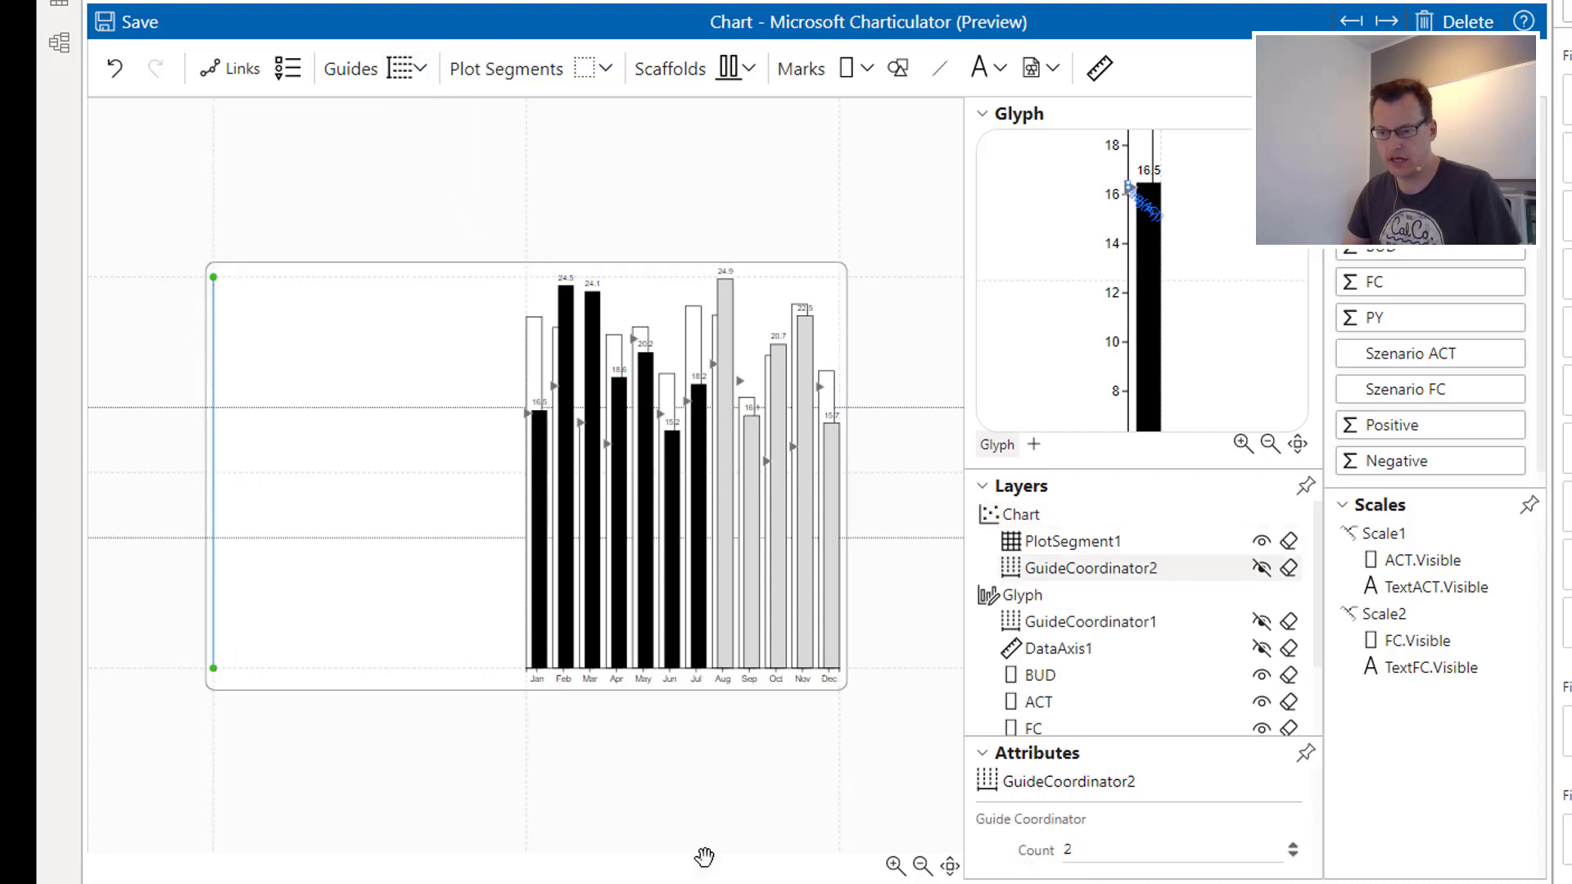
pyautogui.doubleClick(1066, 849)
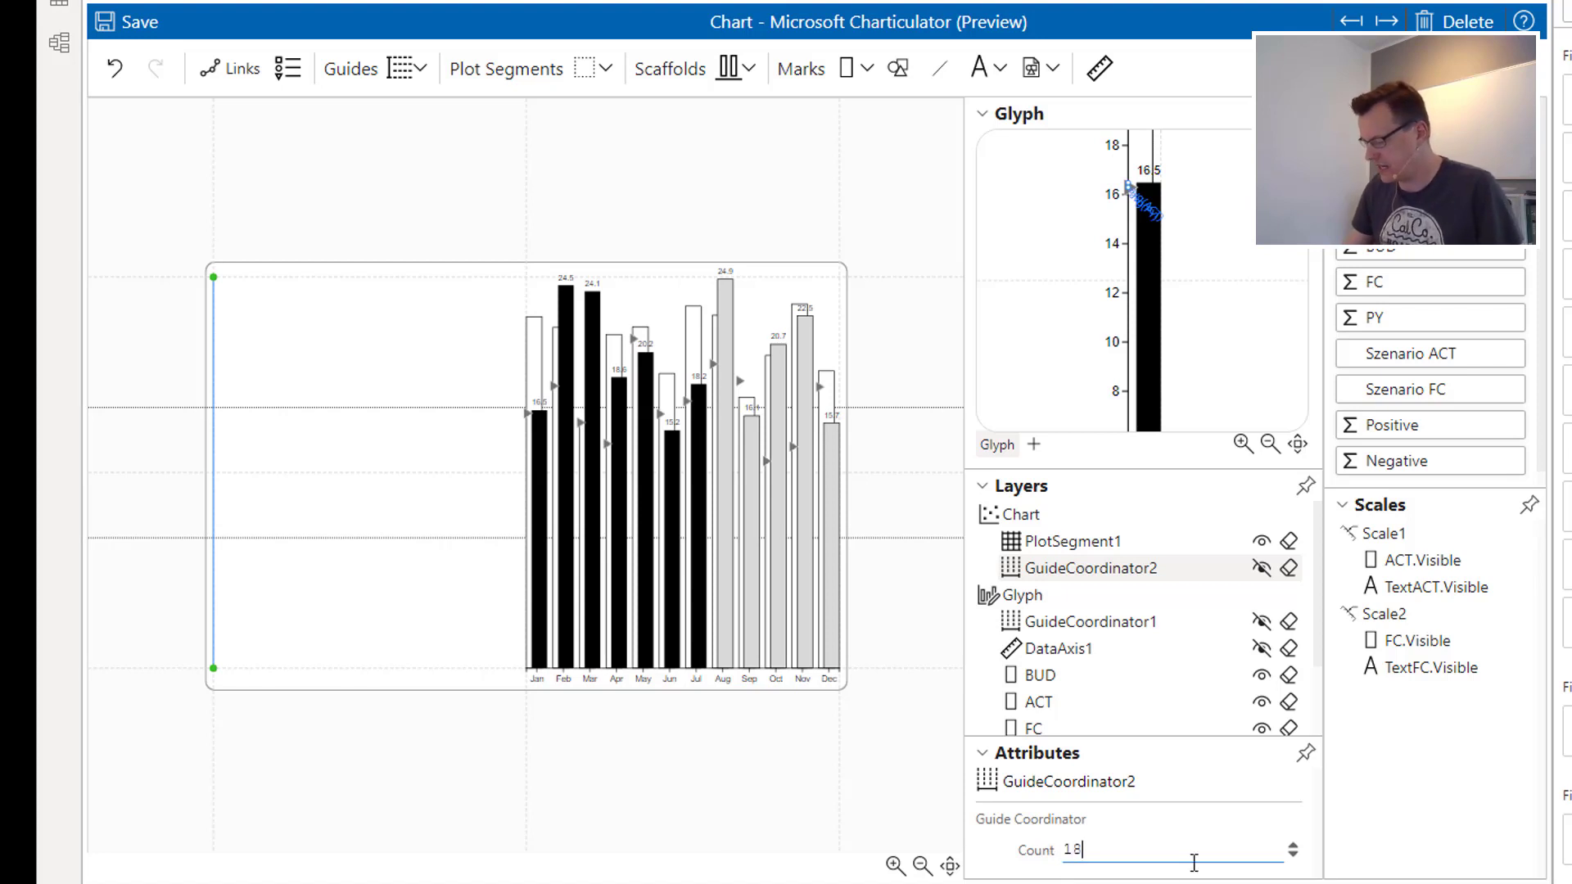
pyautogui.press('Return')
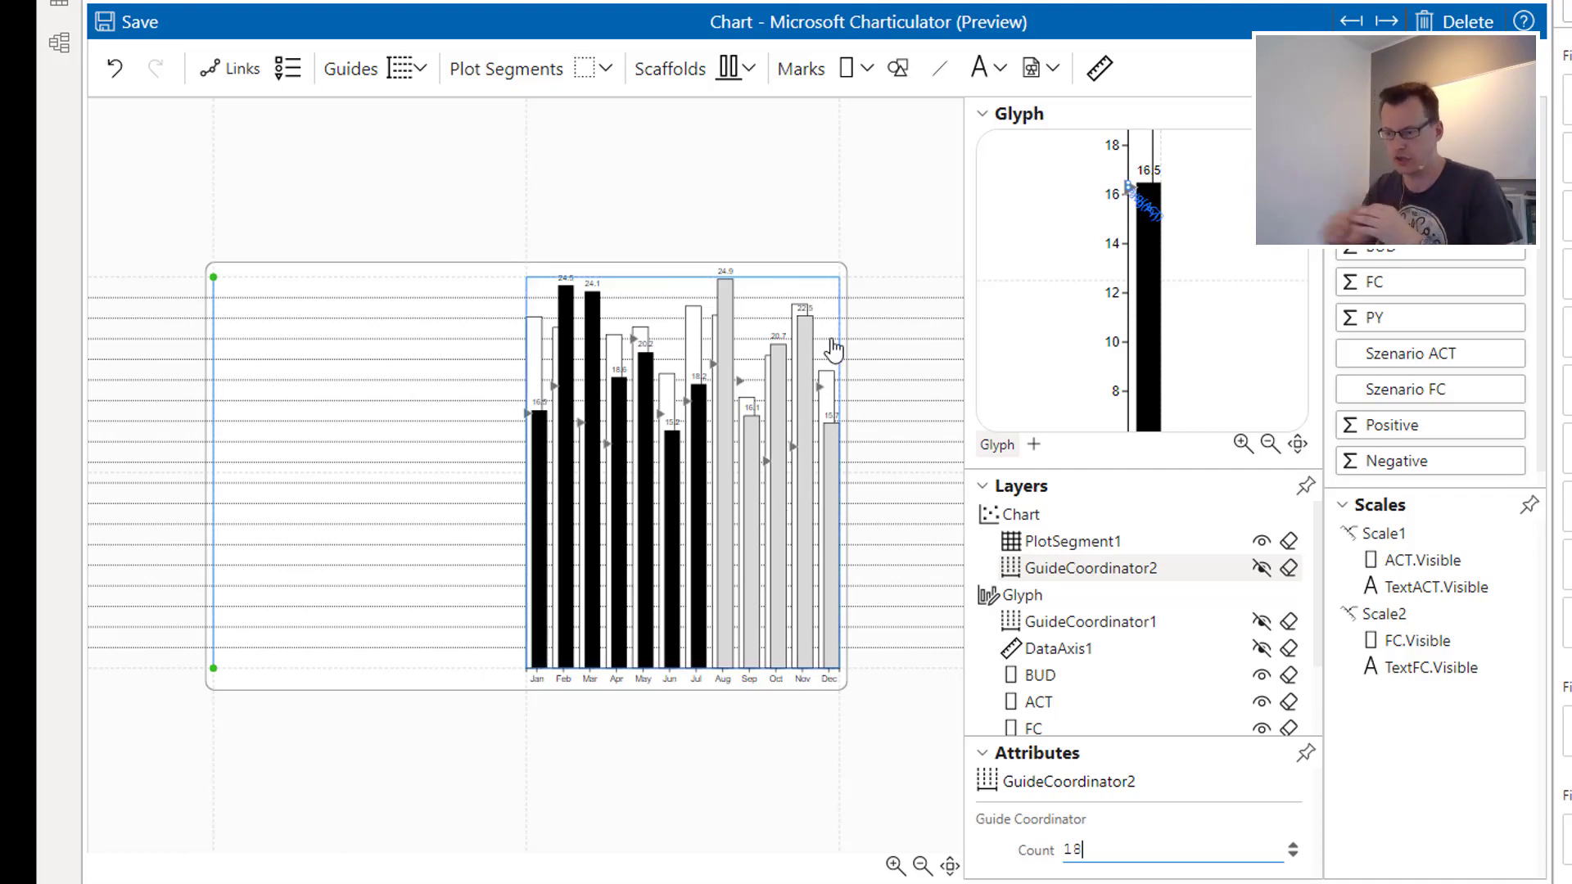
# Lower PlotSegment1's top edge so empty space remains above the bars.
pyautogui.click(830, 280)
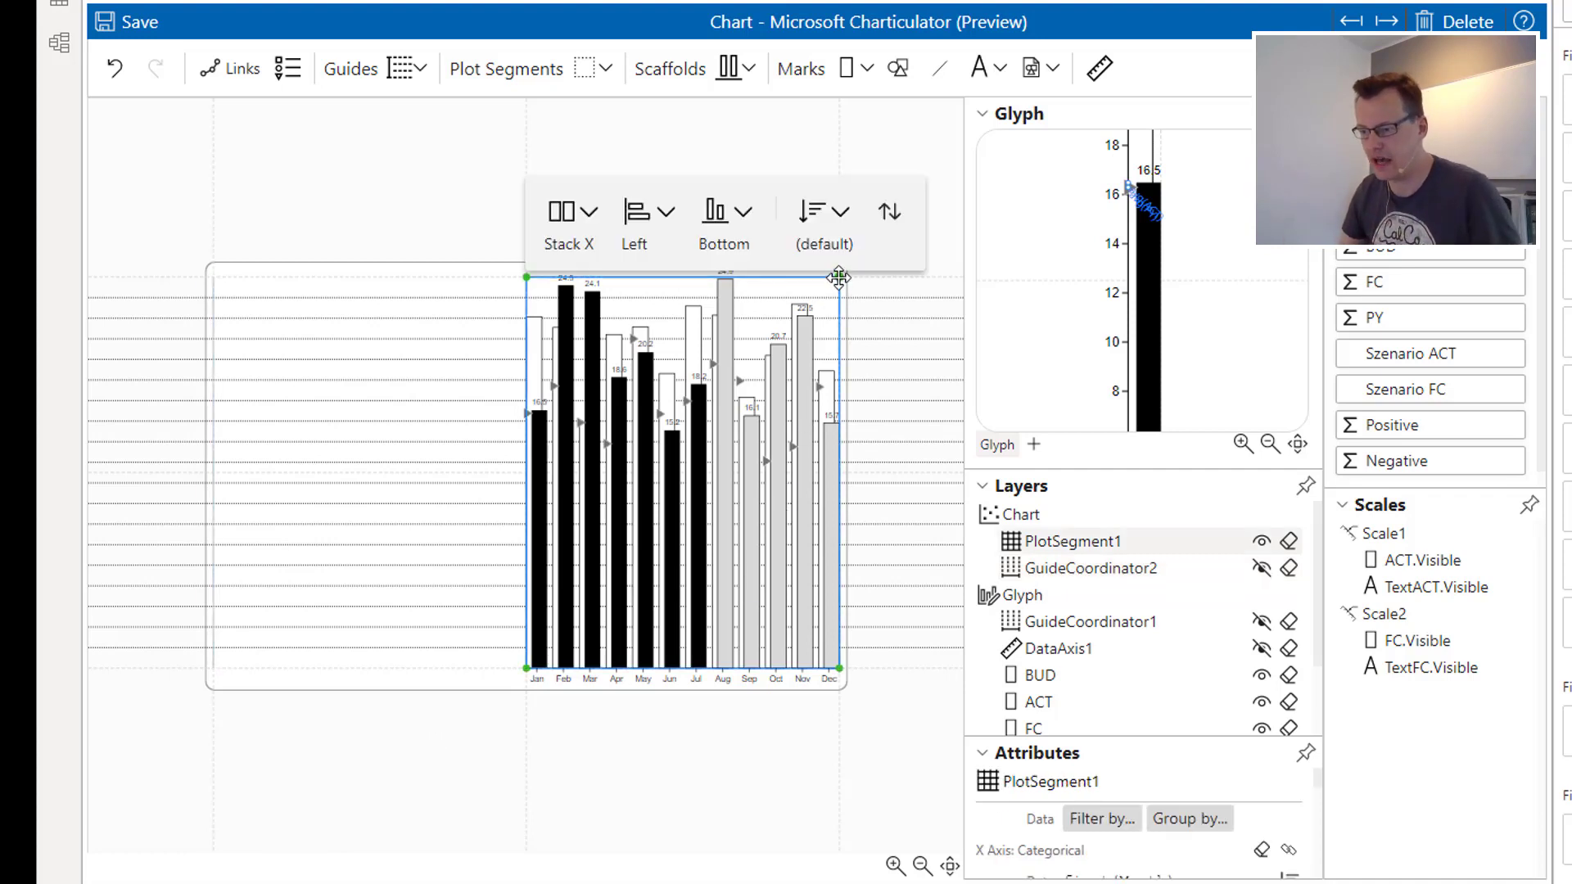
pyautogui.moveTo(841, 277); pyautogui.dragTo(841, 359)
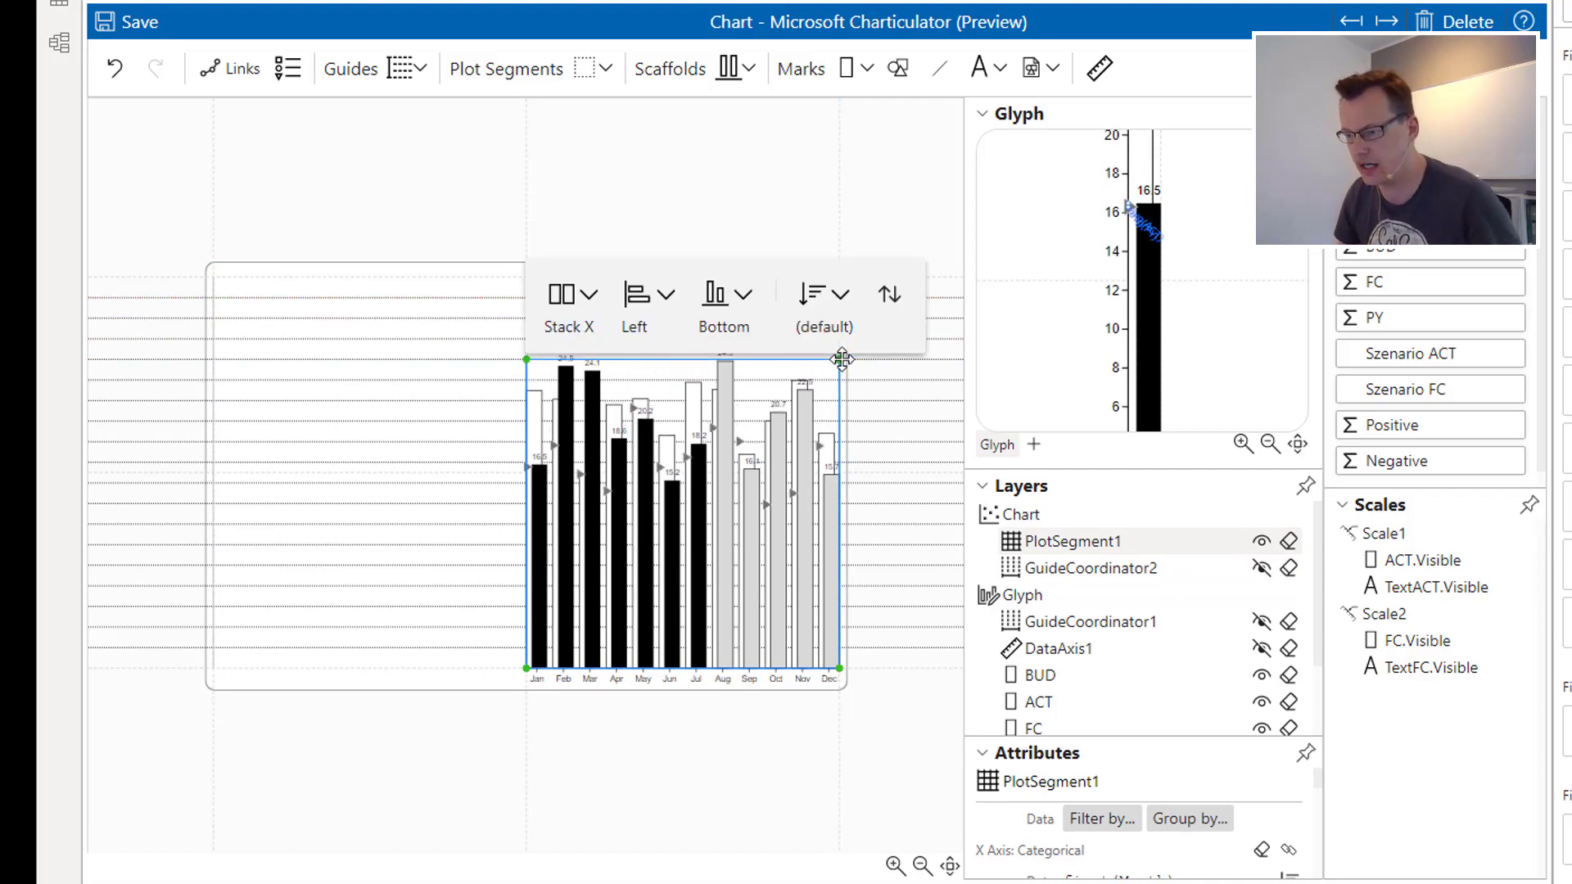
pyautogui.click(597, 779)
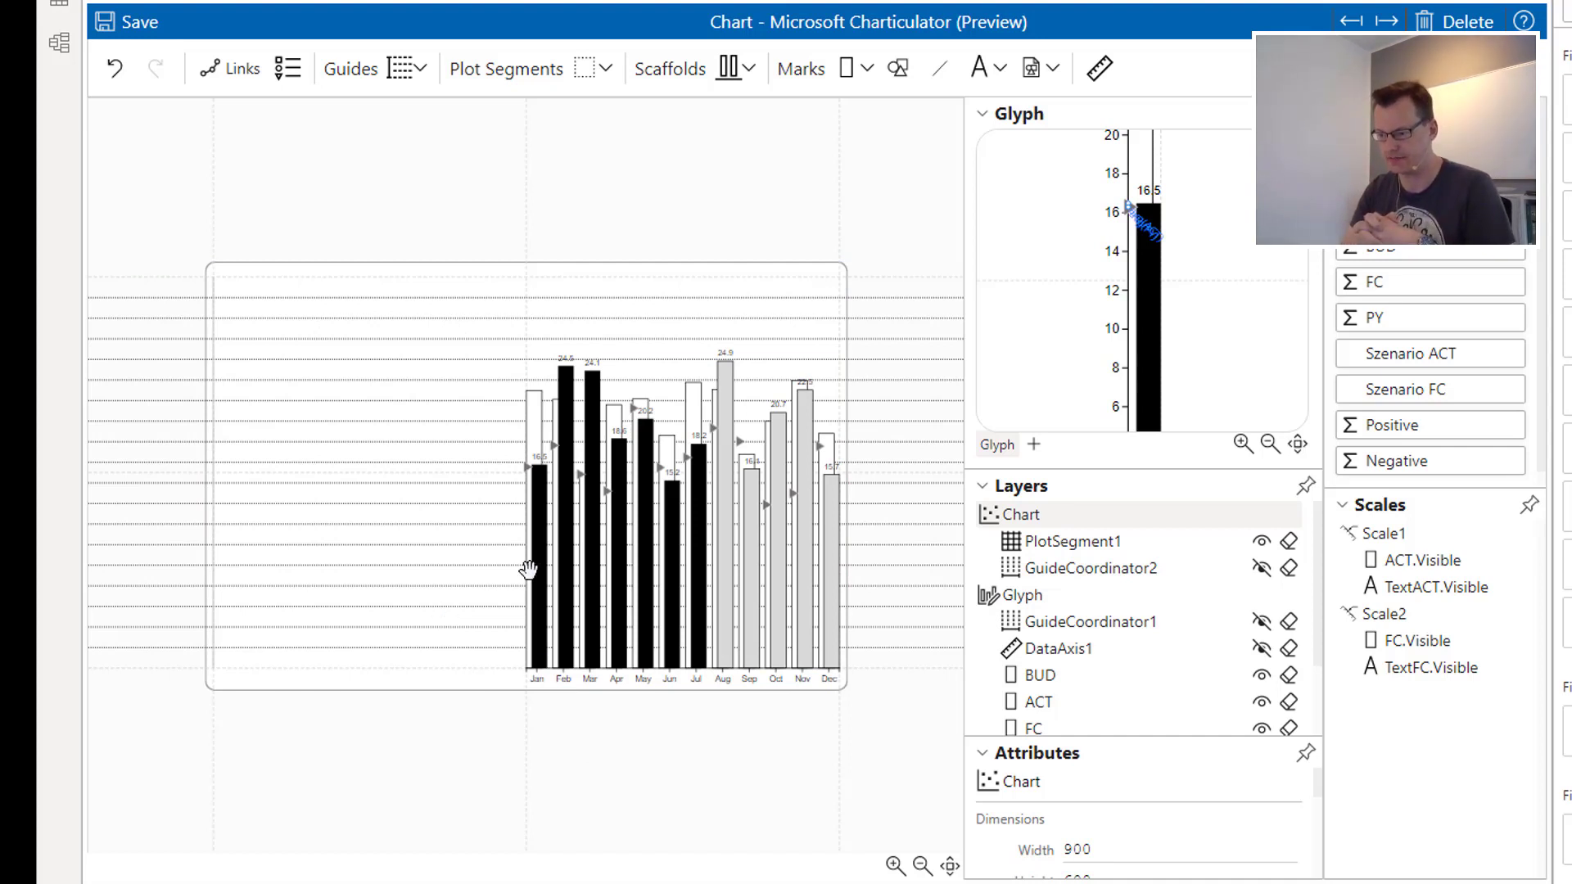
# Add two new glyphs and make the first one, Glyph1, active.
pyautogui.click(1034, 446)
pyautogui.click(1087, 446)
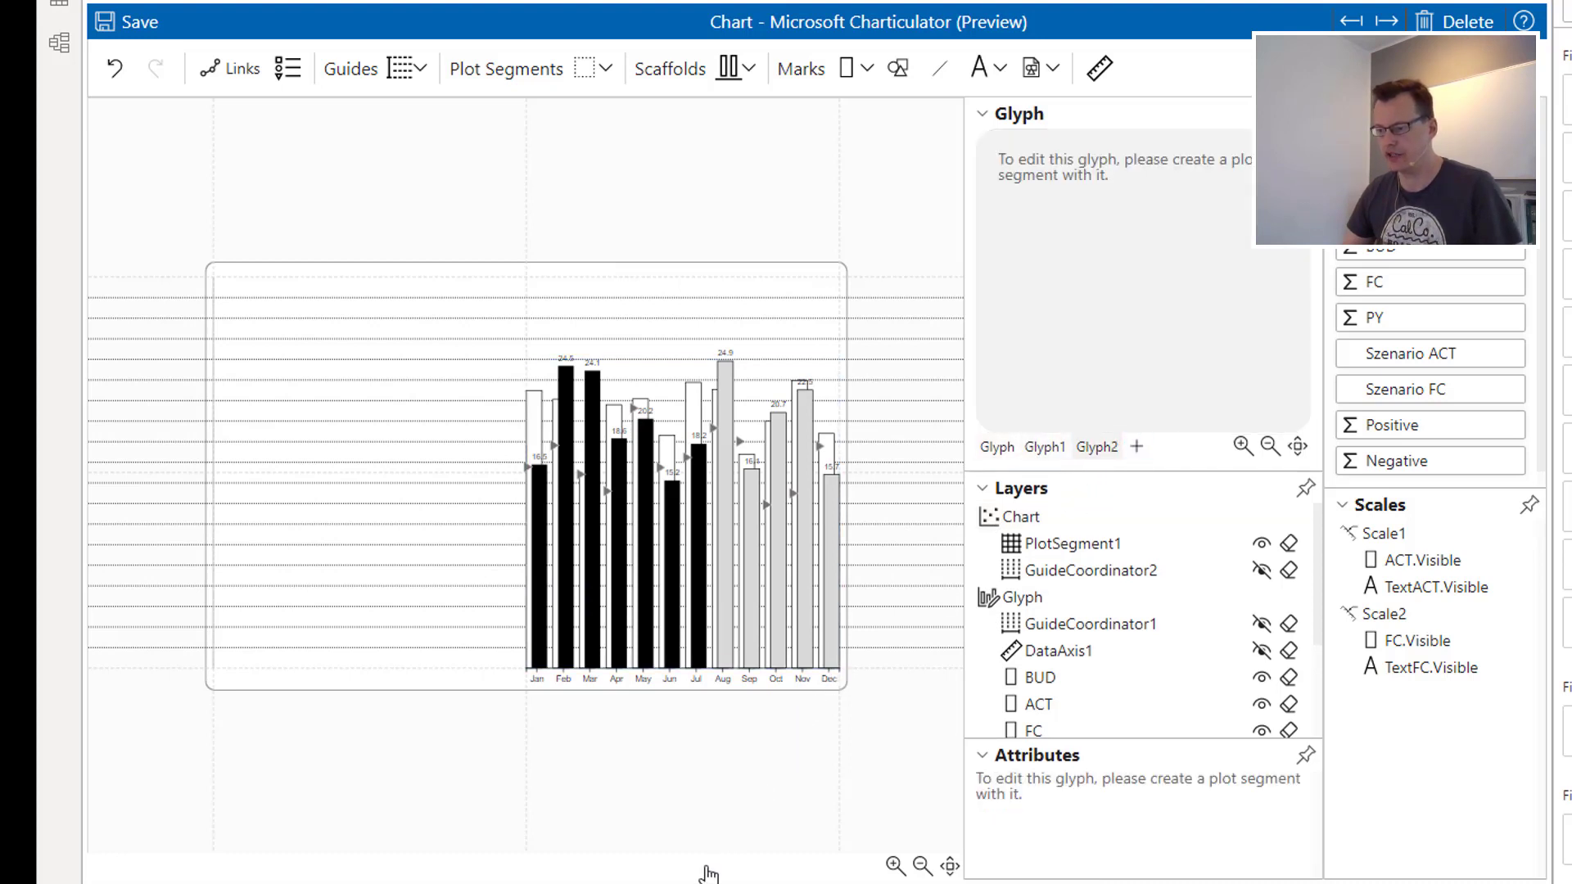
pyautogui.click(1044, 447)
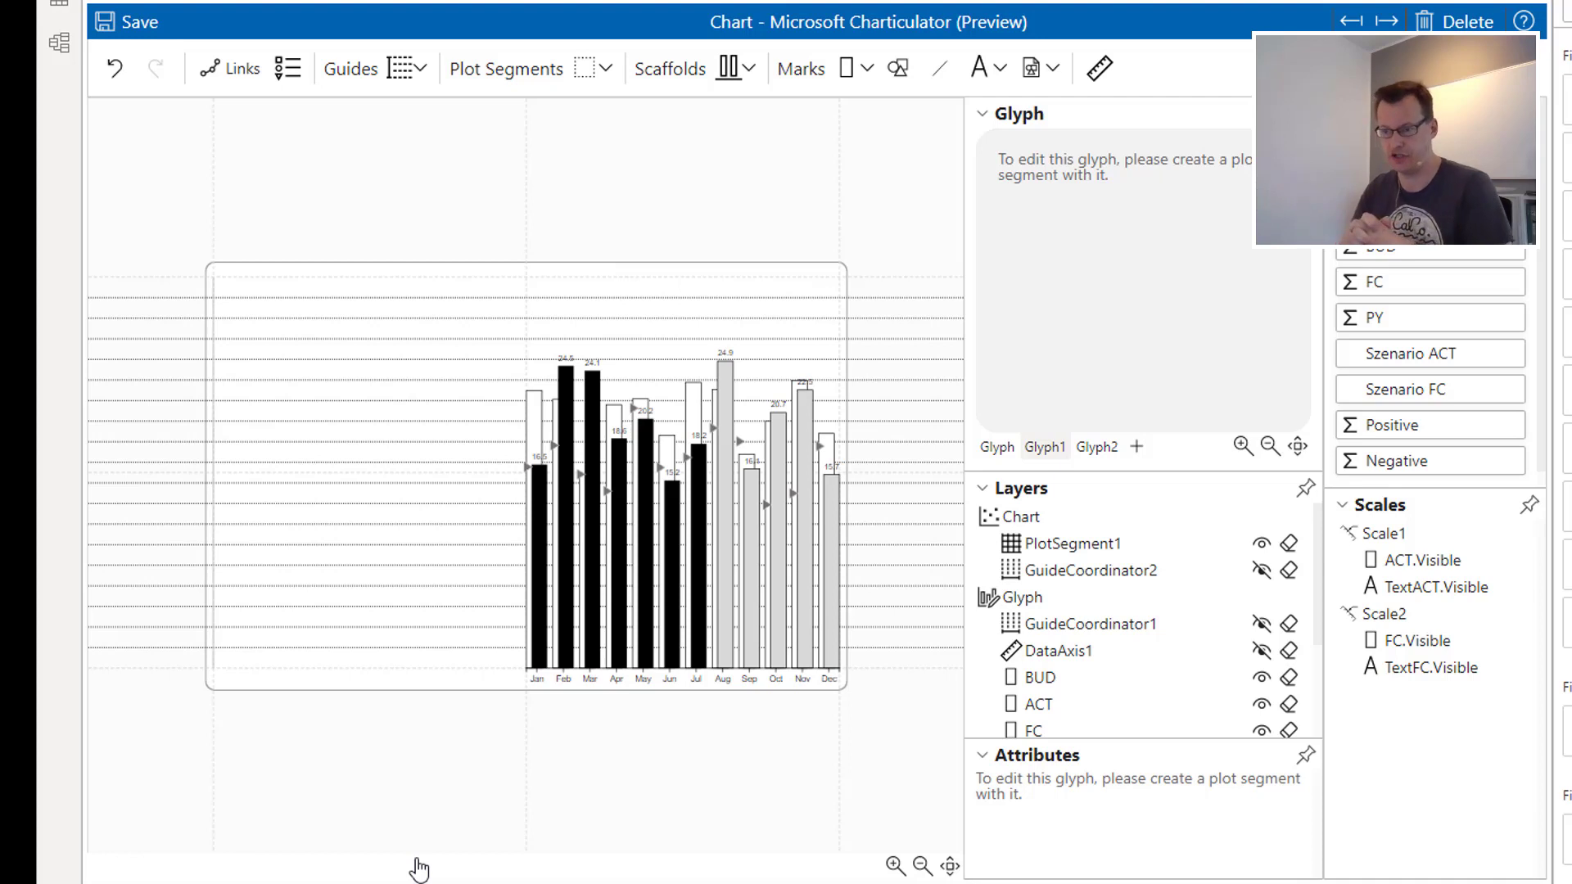
# Draw a 2D Region plot segment, PlotSegment2, across the strip above the bars.
pyautogui.click(606, 69)
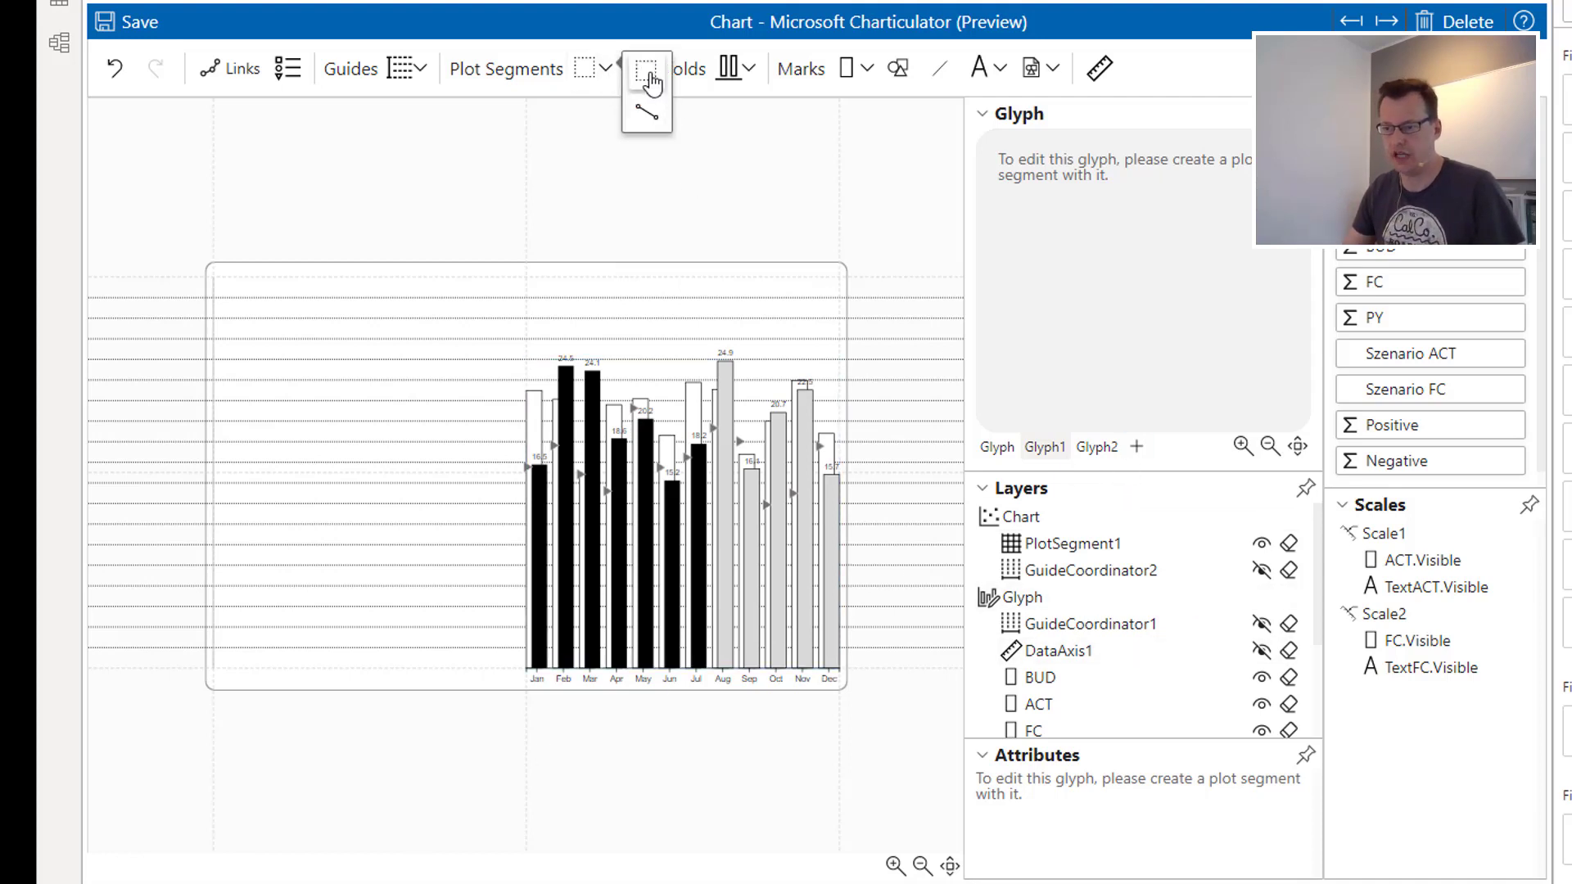
pyautogui.click(647, 75)
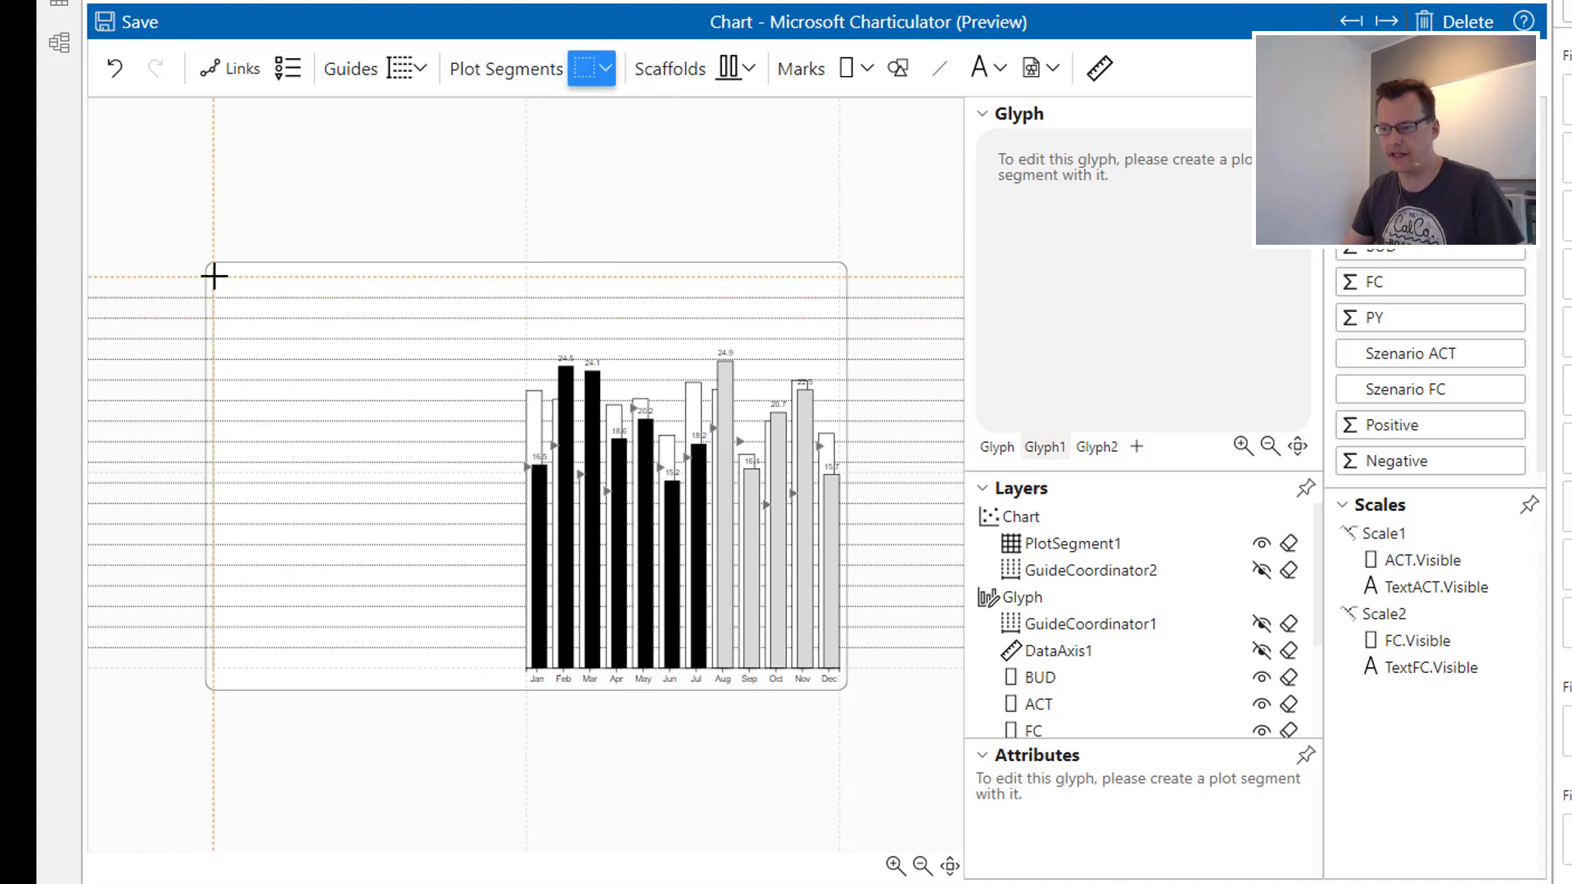
pyautogui.moveTo(213, 277); pyautogui.dragTo(839, 317)
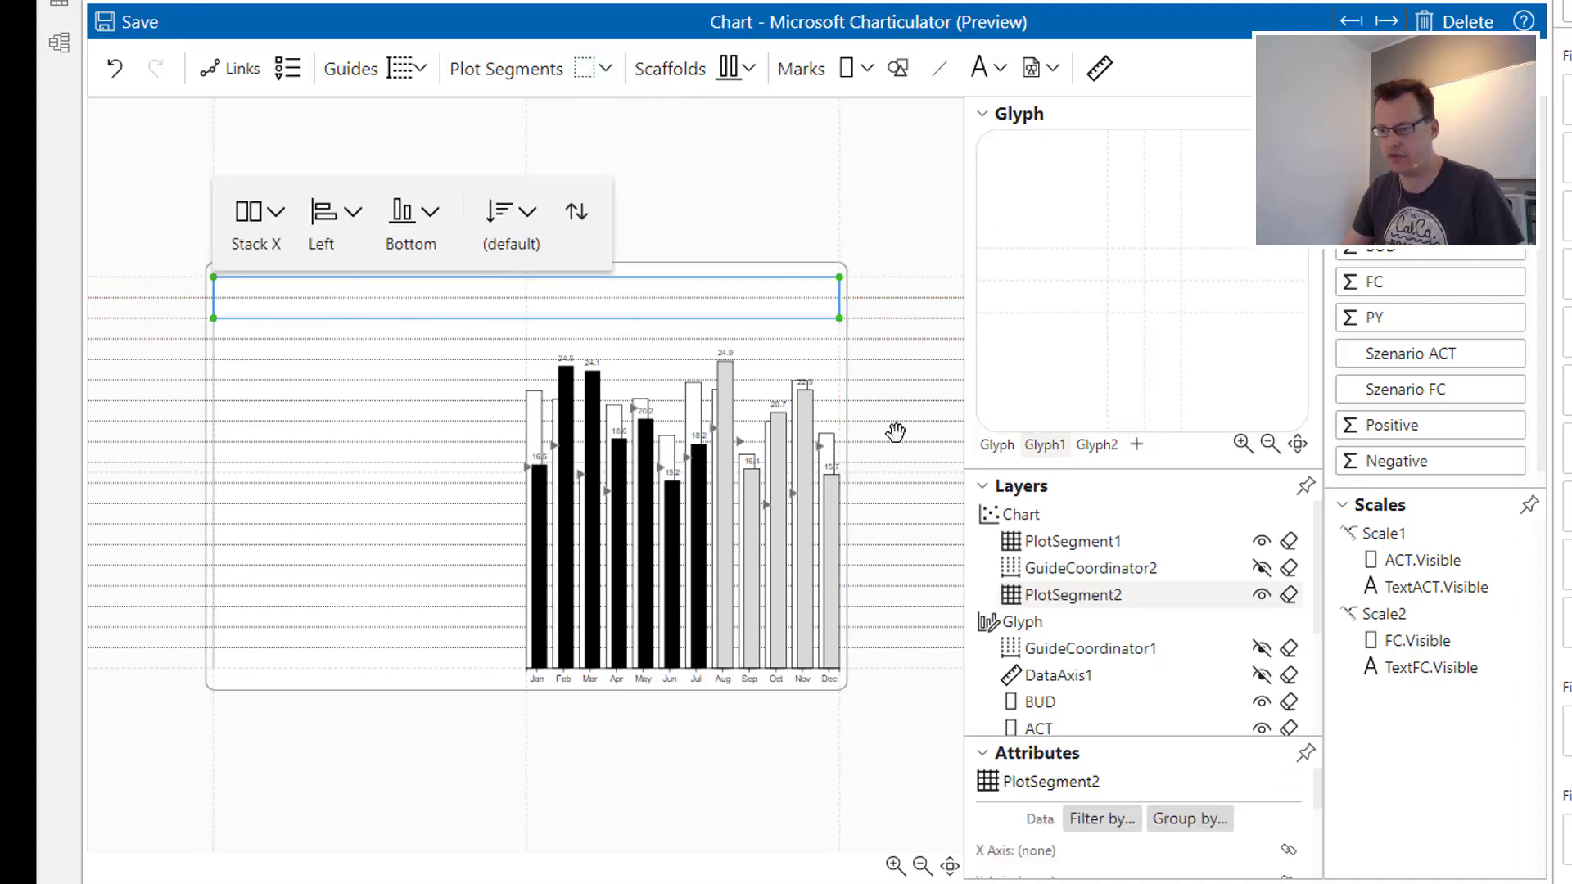
# Rename Glyph1 to Positive and select the new top plot region.
pyautogui.click(1049, 446)
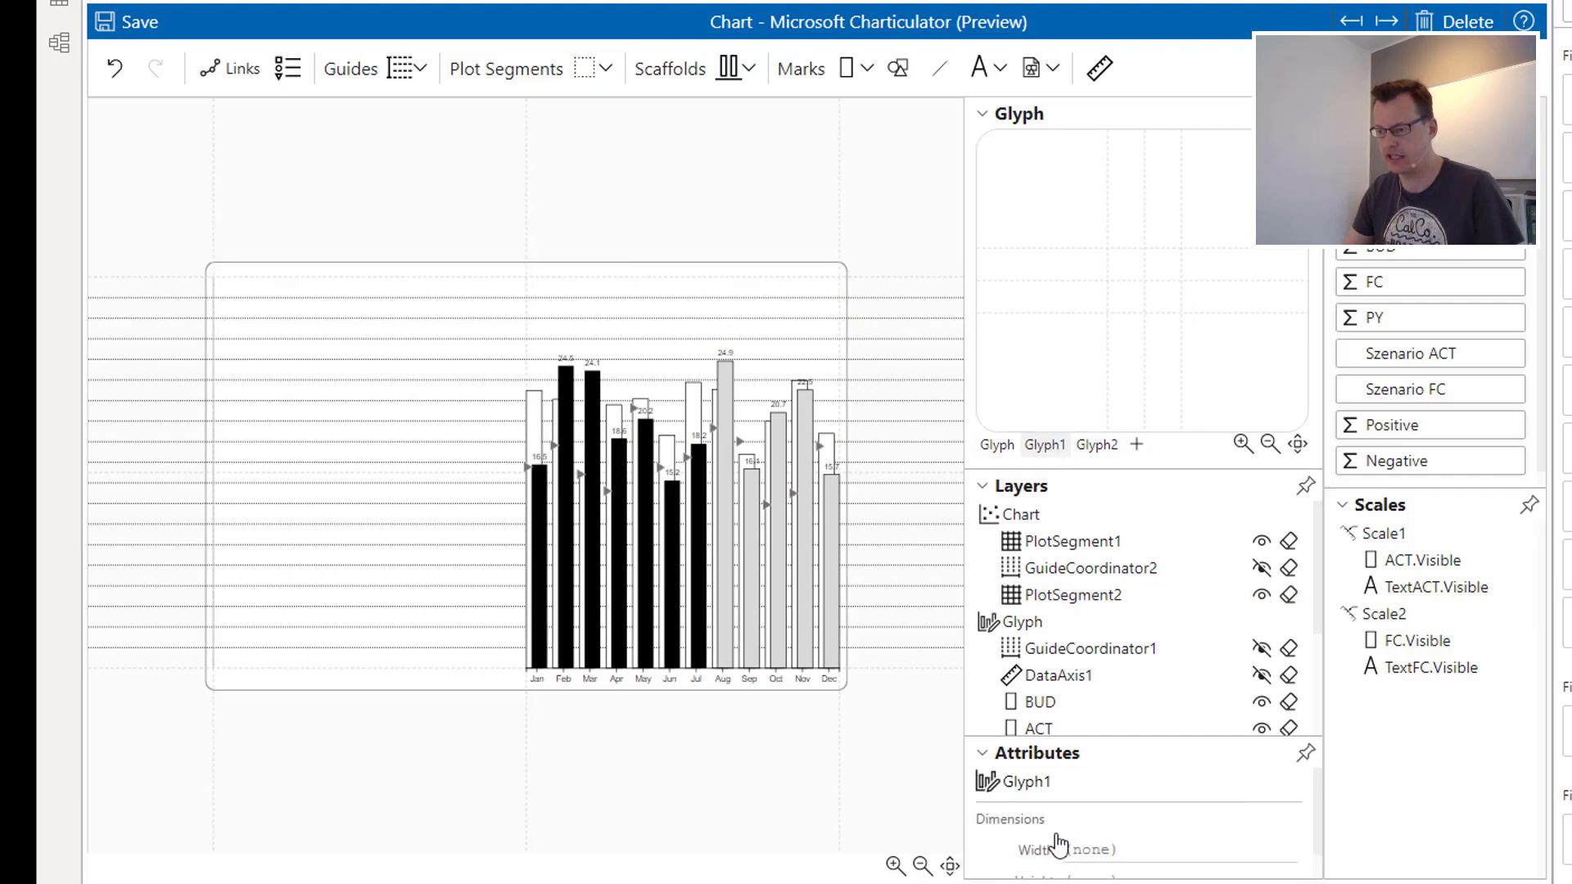
pyautogui.click(1062, 780)
pyautogui.write('Positive')
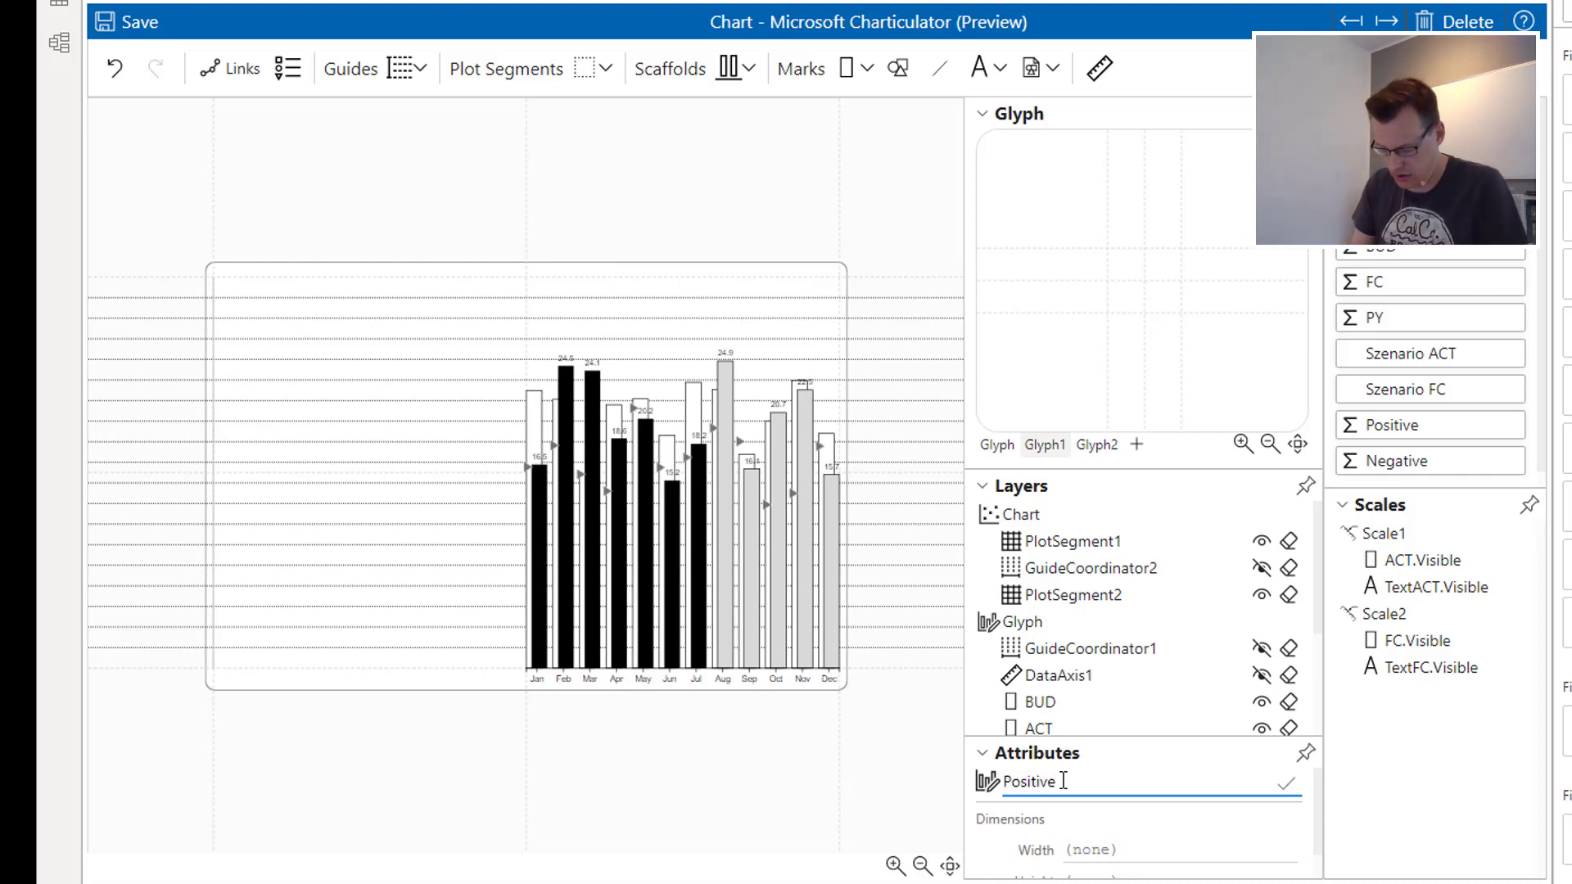
pyautogui.press('Return')
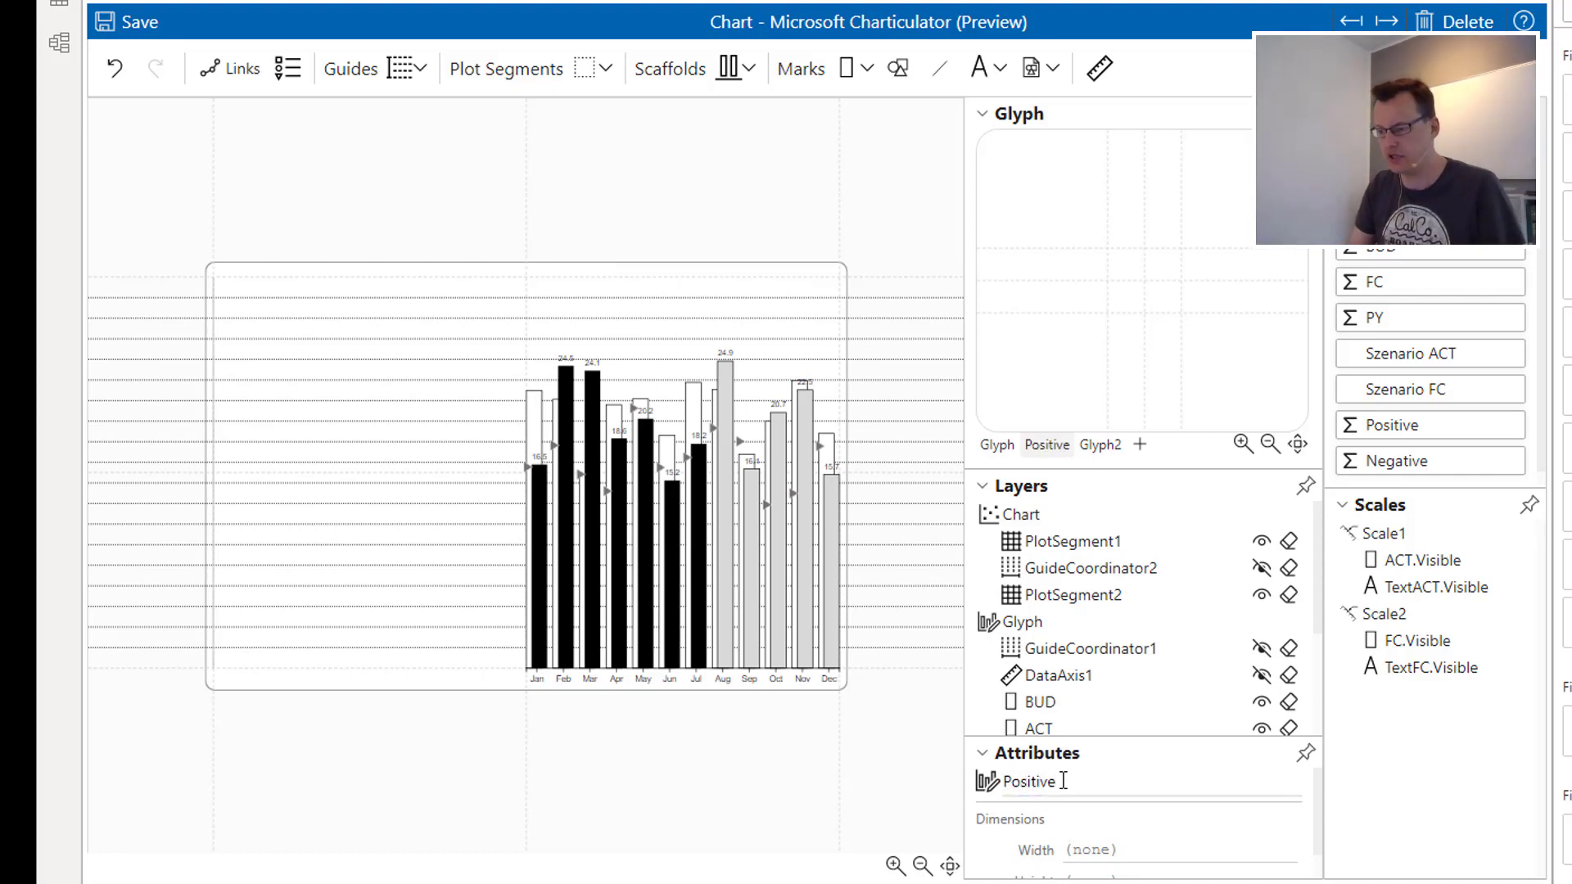
pyautogui.click(582, 296)
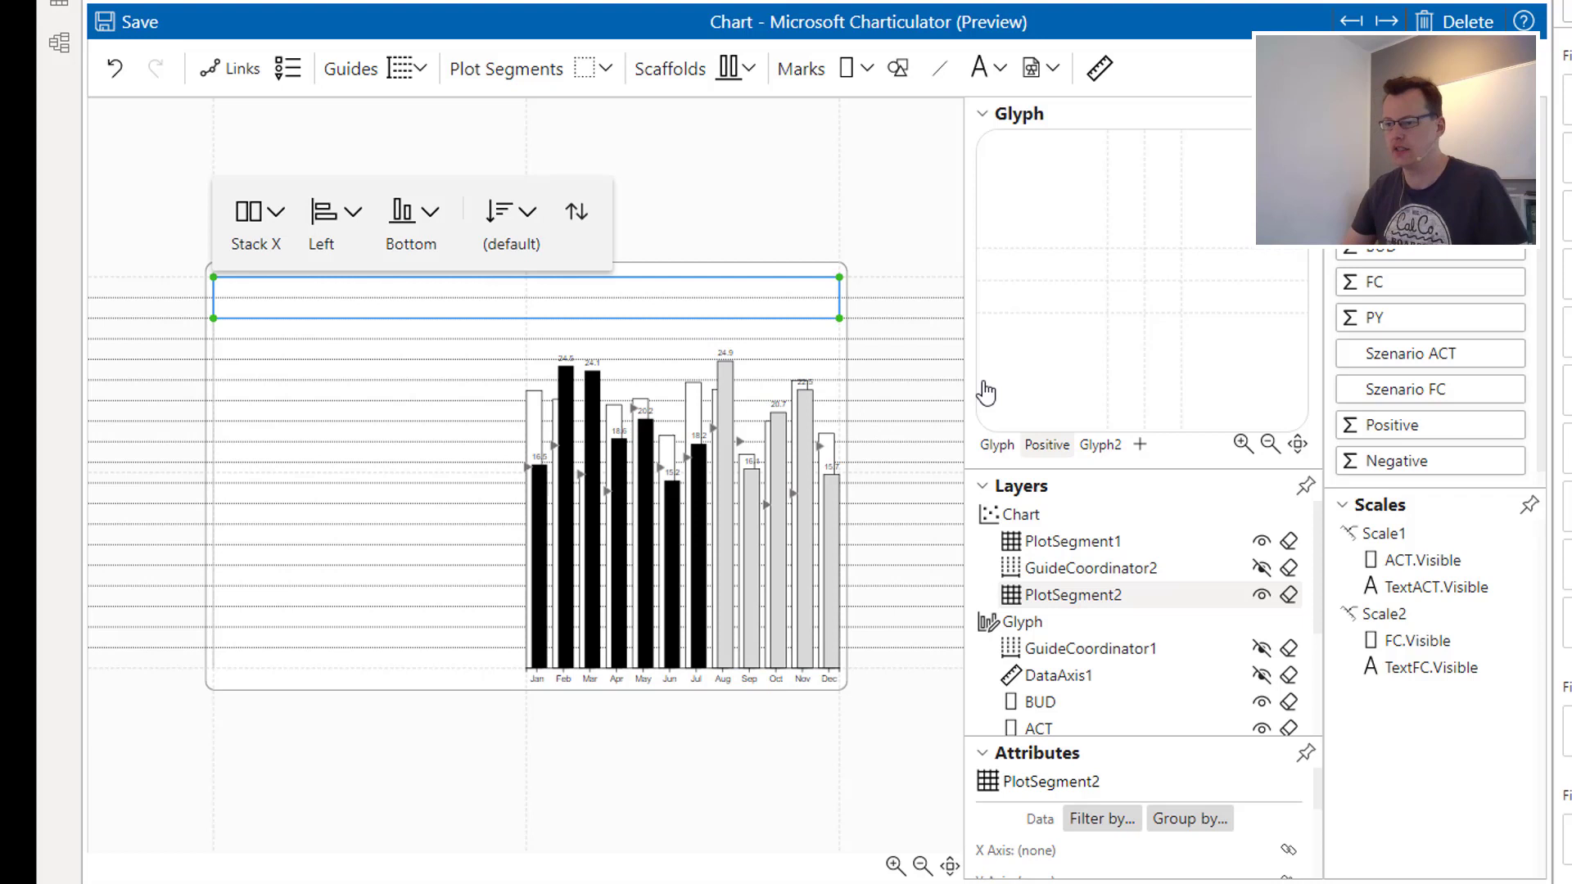
# Draw a rectangle mark in the Positive glyph, repeated across the top strip.
pyautogui.click(846, 75)
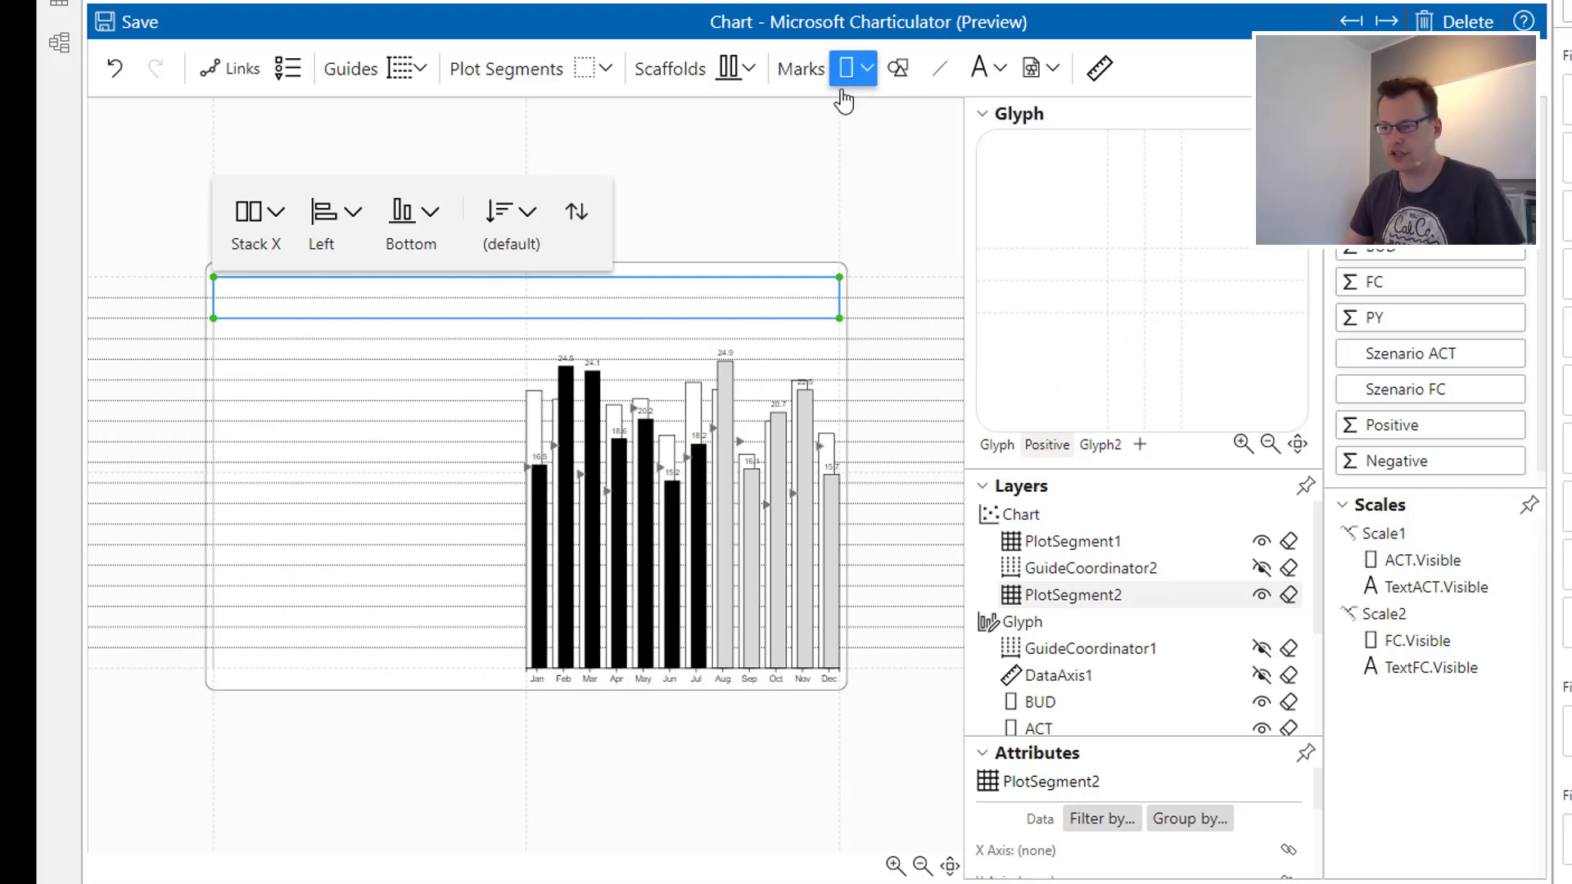
pyautogui.moveTo(1106, 248); pyautogui.dragTo(1186, 323)
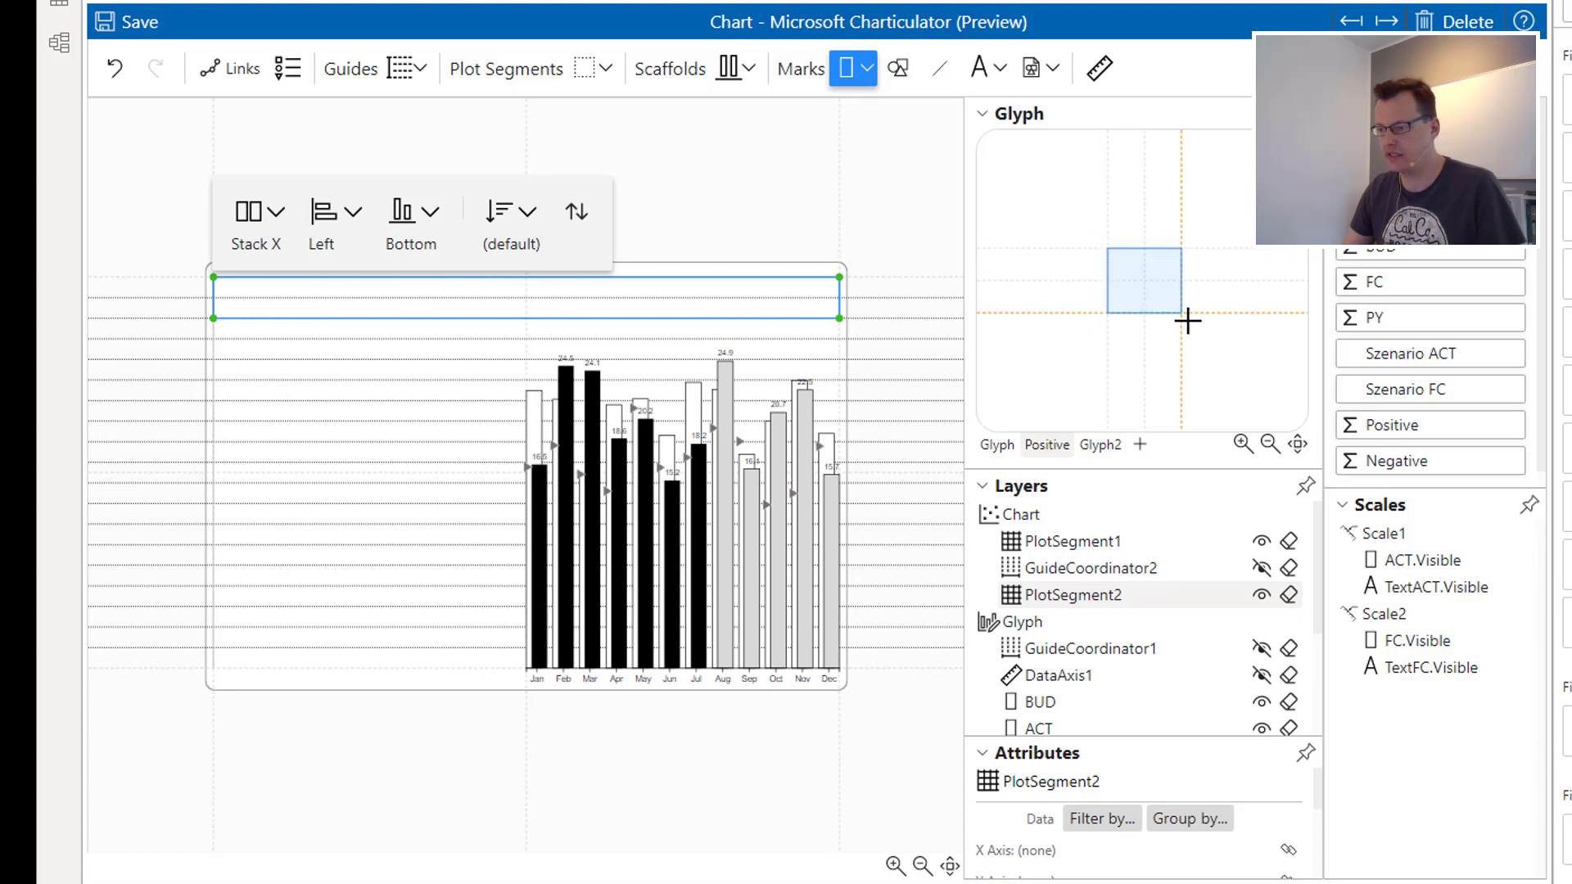
pyautogui.moveTo(1187, 321); pyautogui.dragTo(1187, 322)
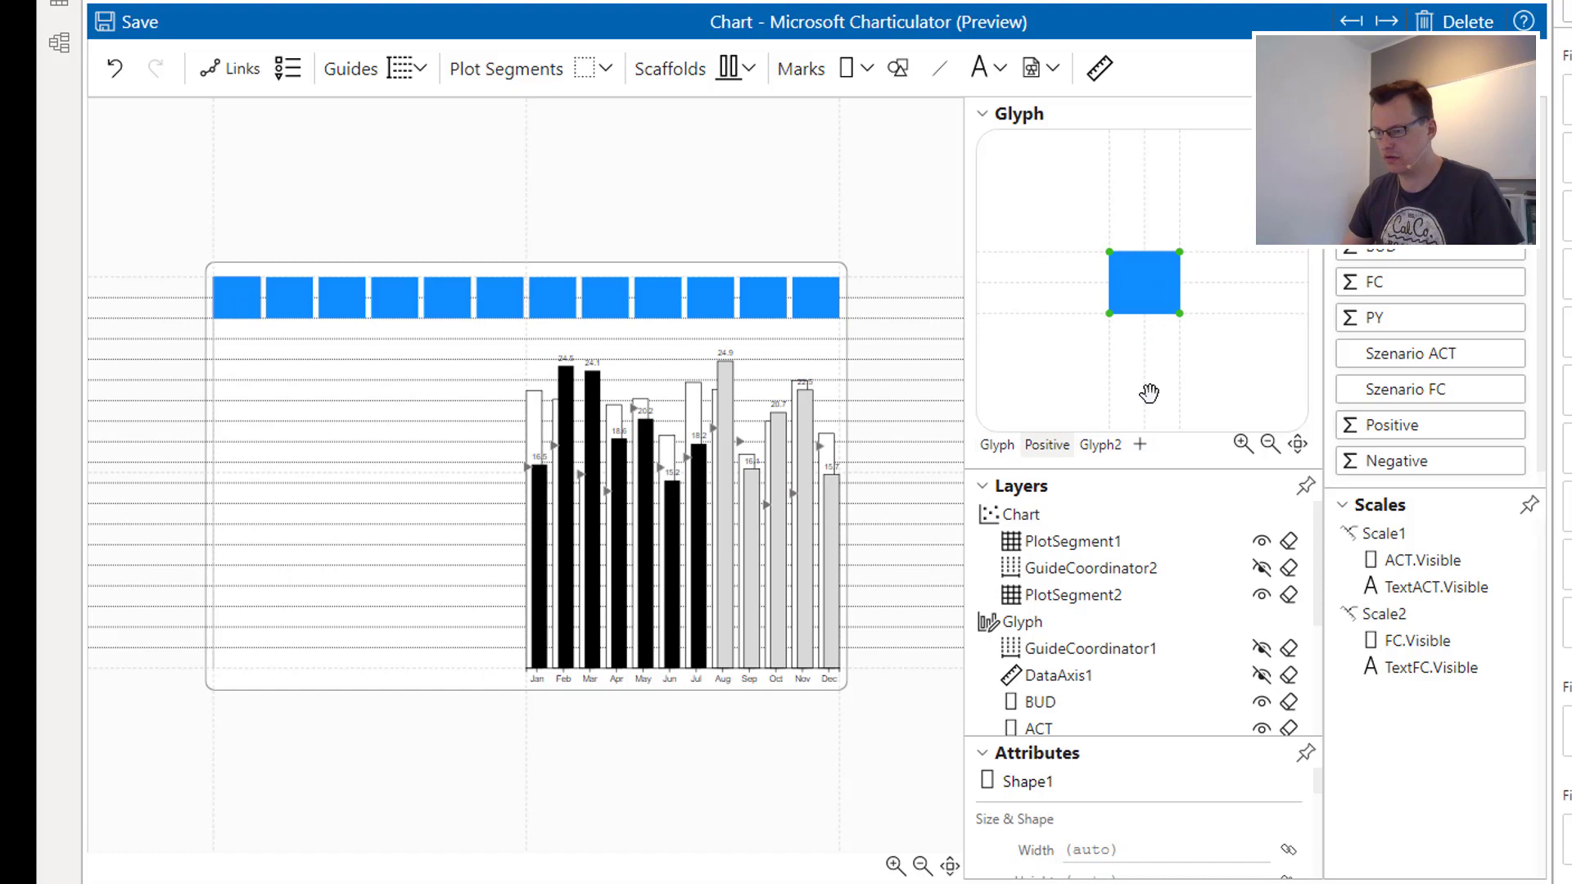
# Fill the Positive rectangles with light teal #99e3dd.
pyautogui.scroll(-1, 1154, 622)
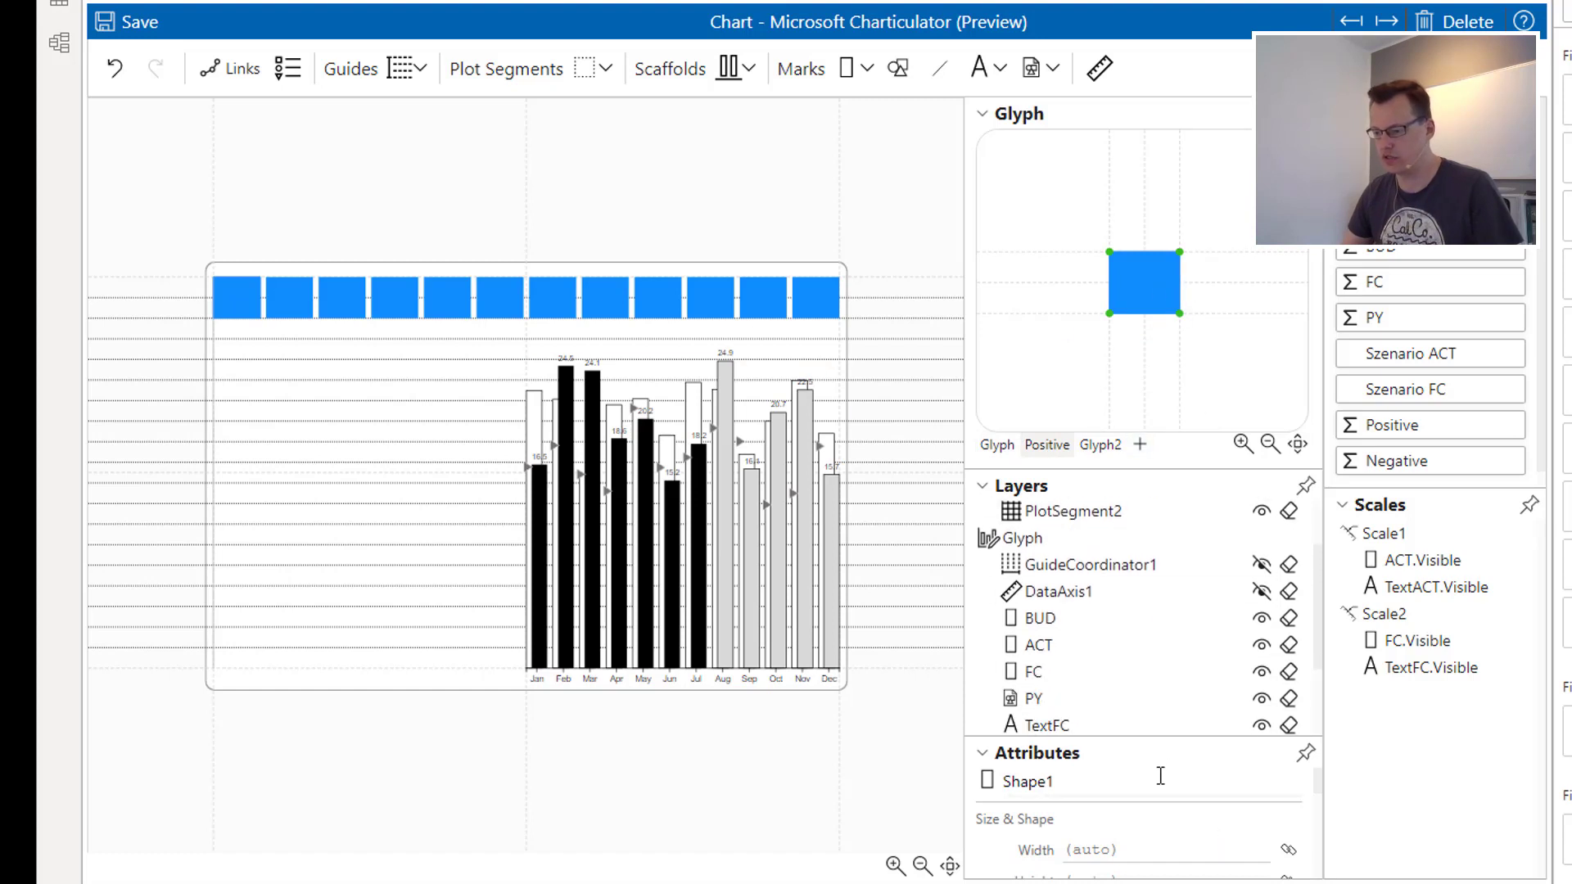
pyautogui.scroll(-5, 1161, 777)
pyautogui.scroll(3, 1158, 790)
pyautogui.click(1075, 810)
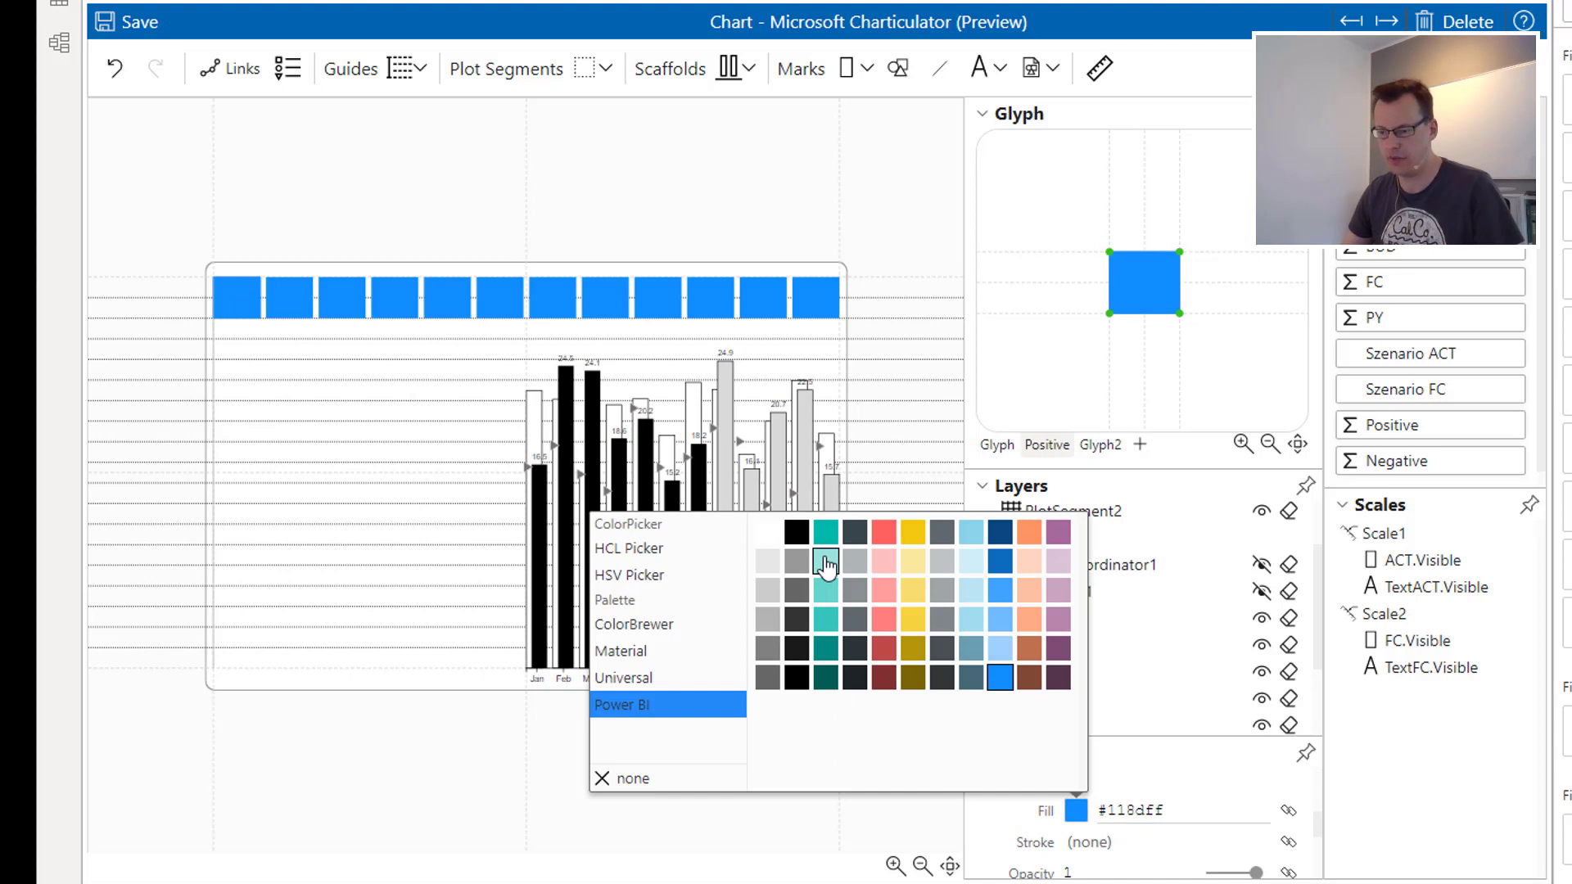
pyautogui.click(825, 564)
pyautogui.click(445, 763)
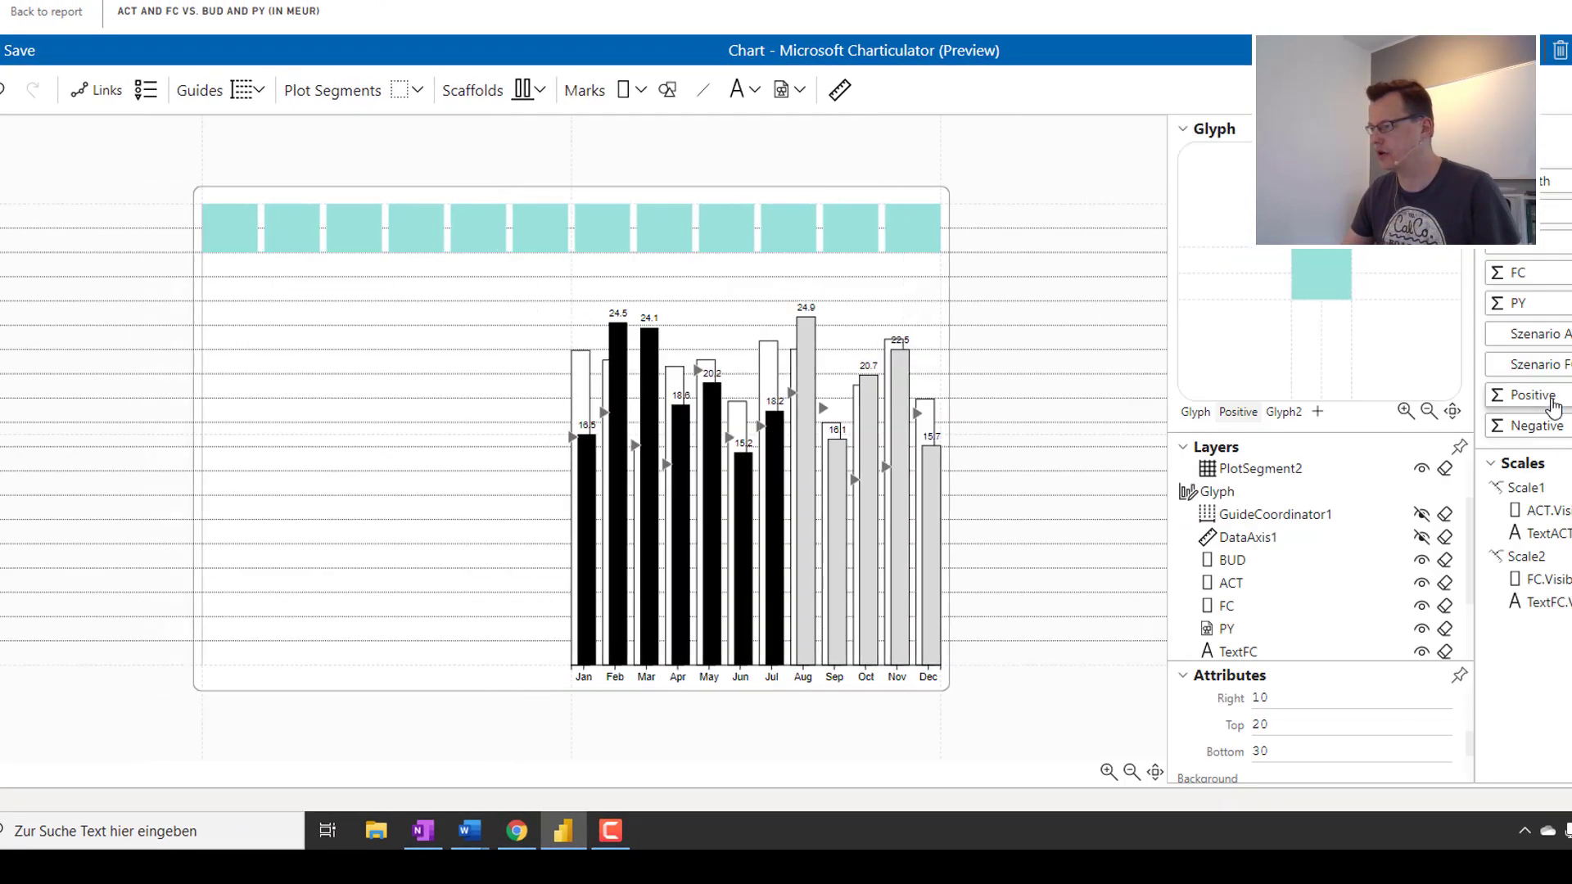
# Map the Positive field to the teal bars' height.
pyautogui.moveTo(1552, 404); pyautogui.dragTo(1296, 281)
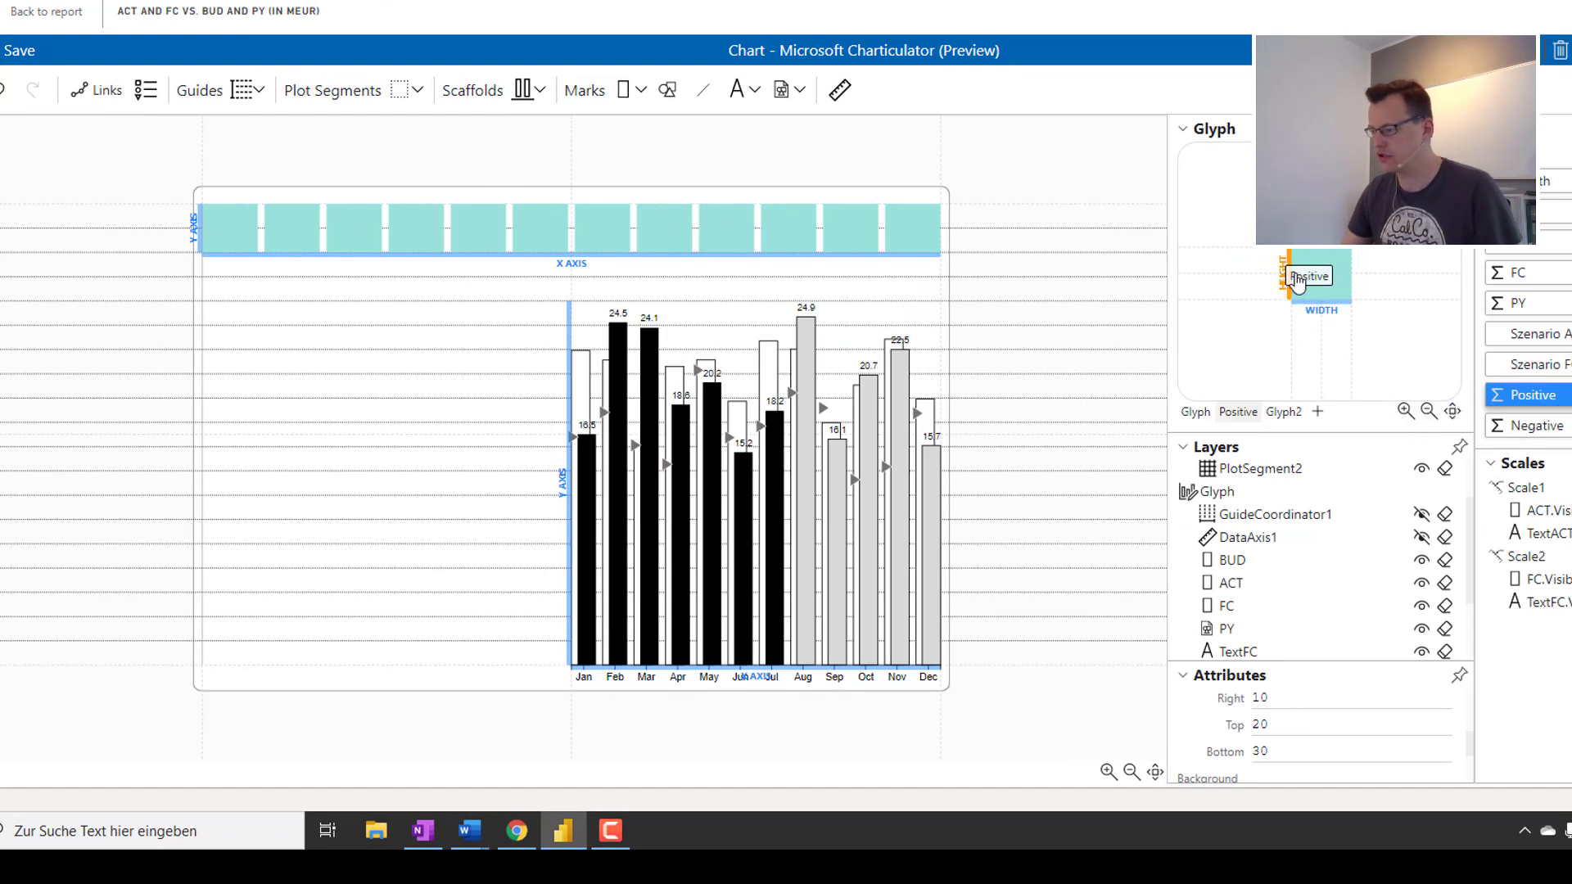
pyautogui.moveTo(1296, 281); pyautogui.dragTo(1297, 277)
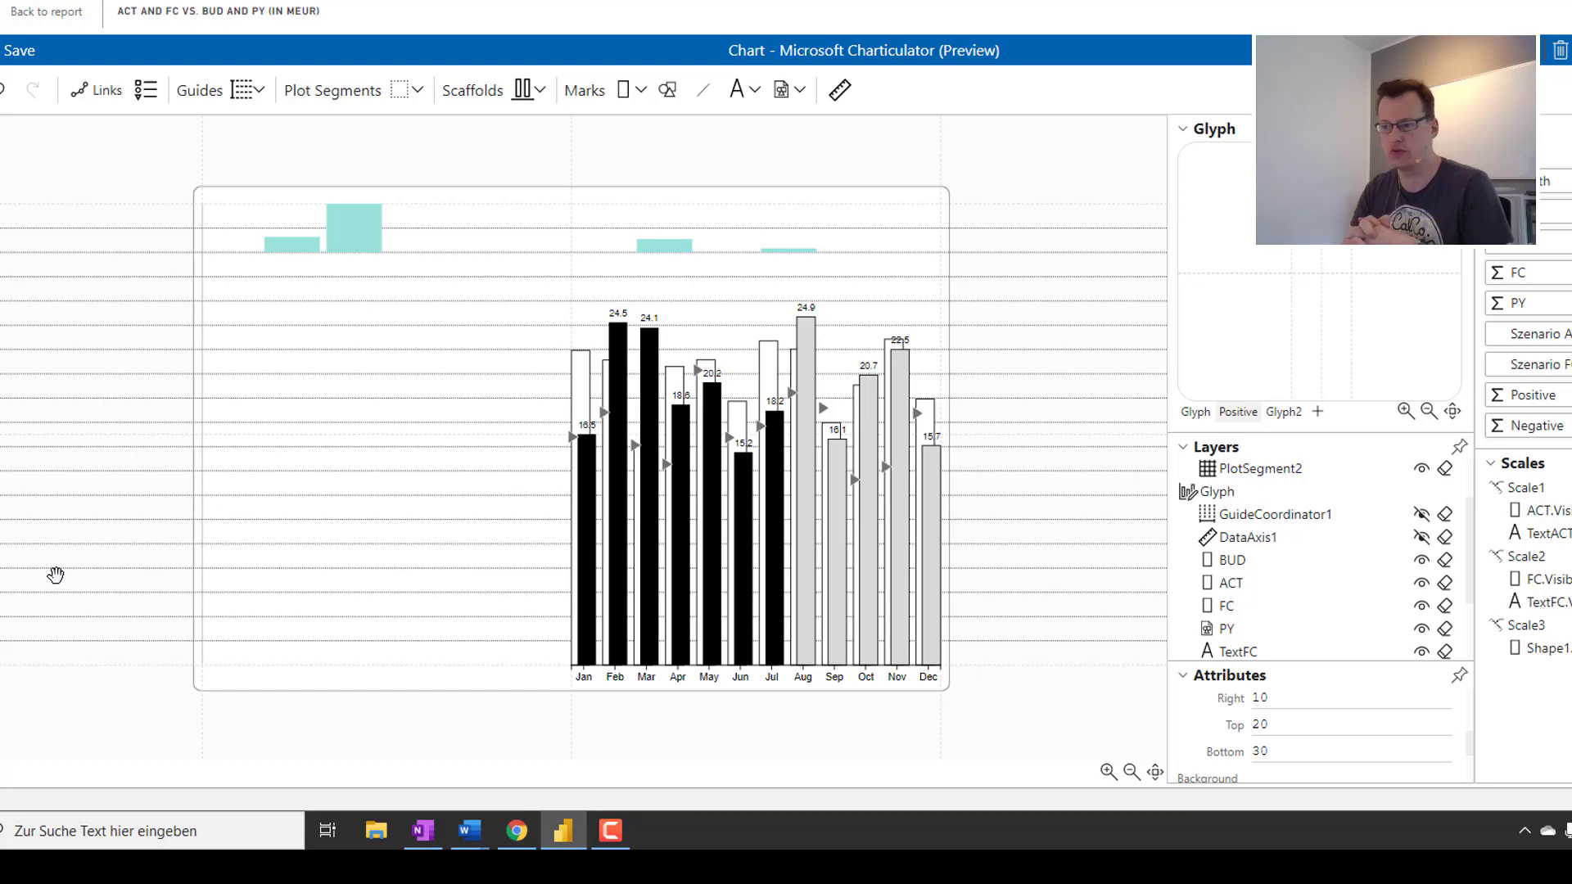
pyautogui.click(1283, 412)
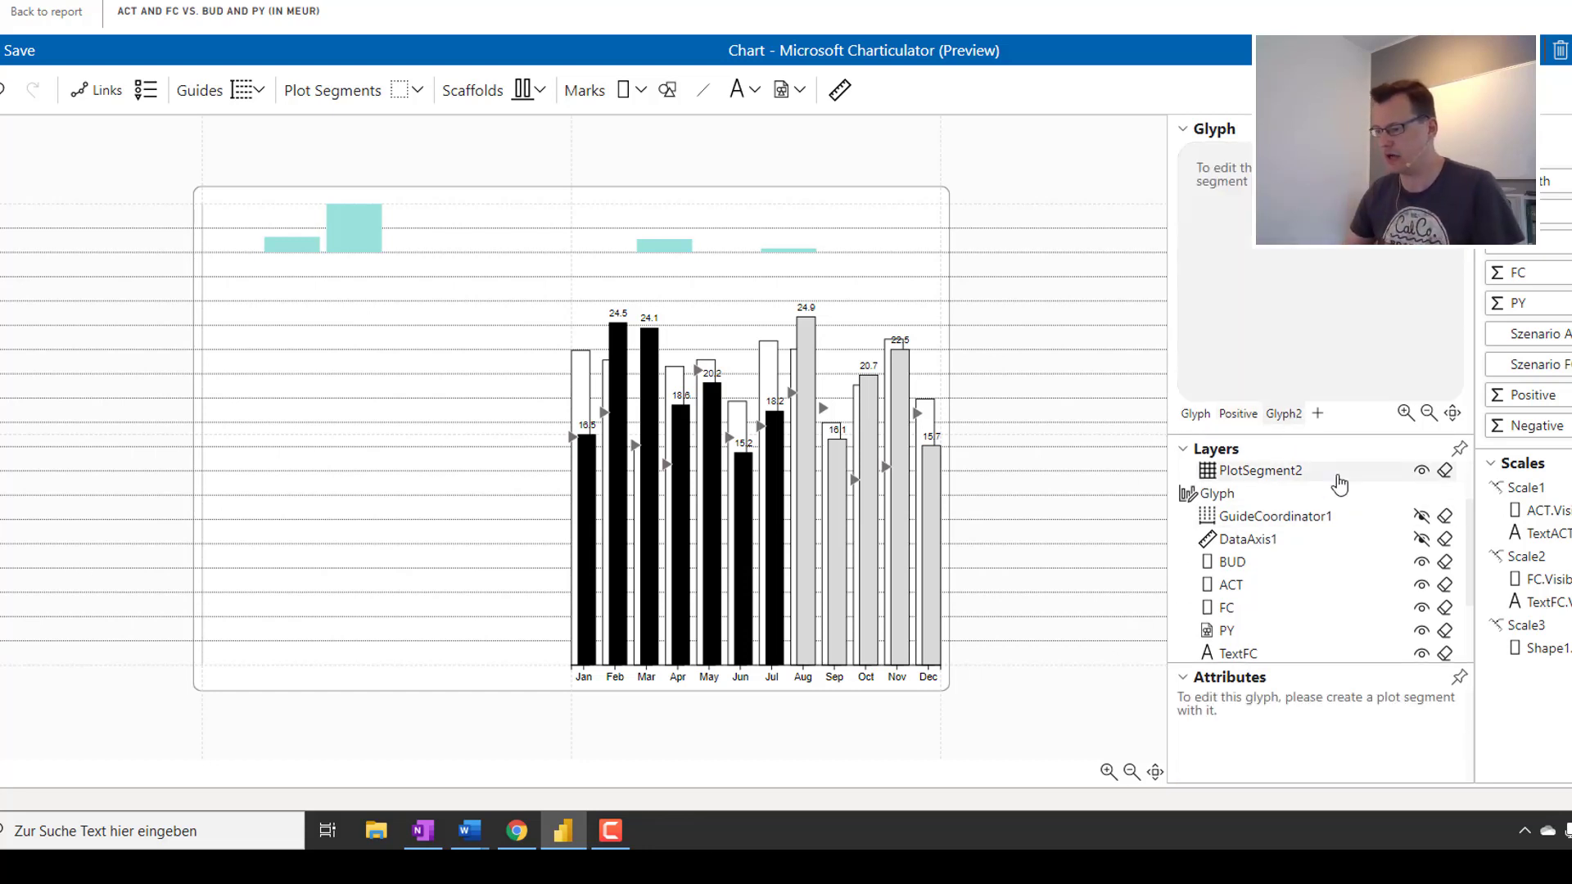
# Draw a third plot segment, PlotSegment3, just beneath the teal Positive strip.
pyautogui.click(399, 90)
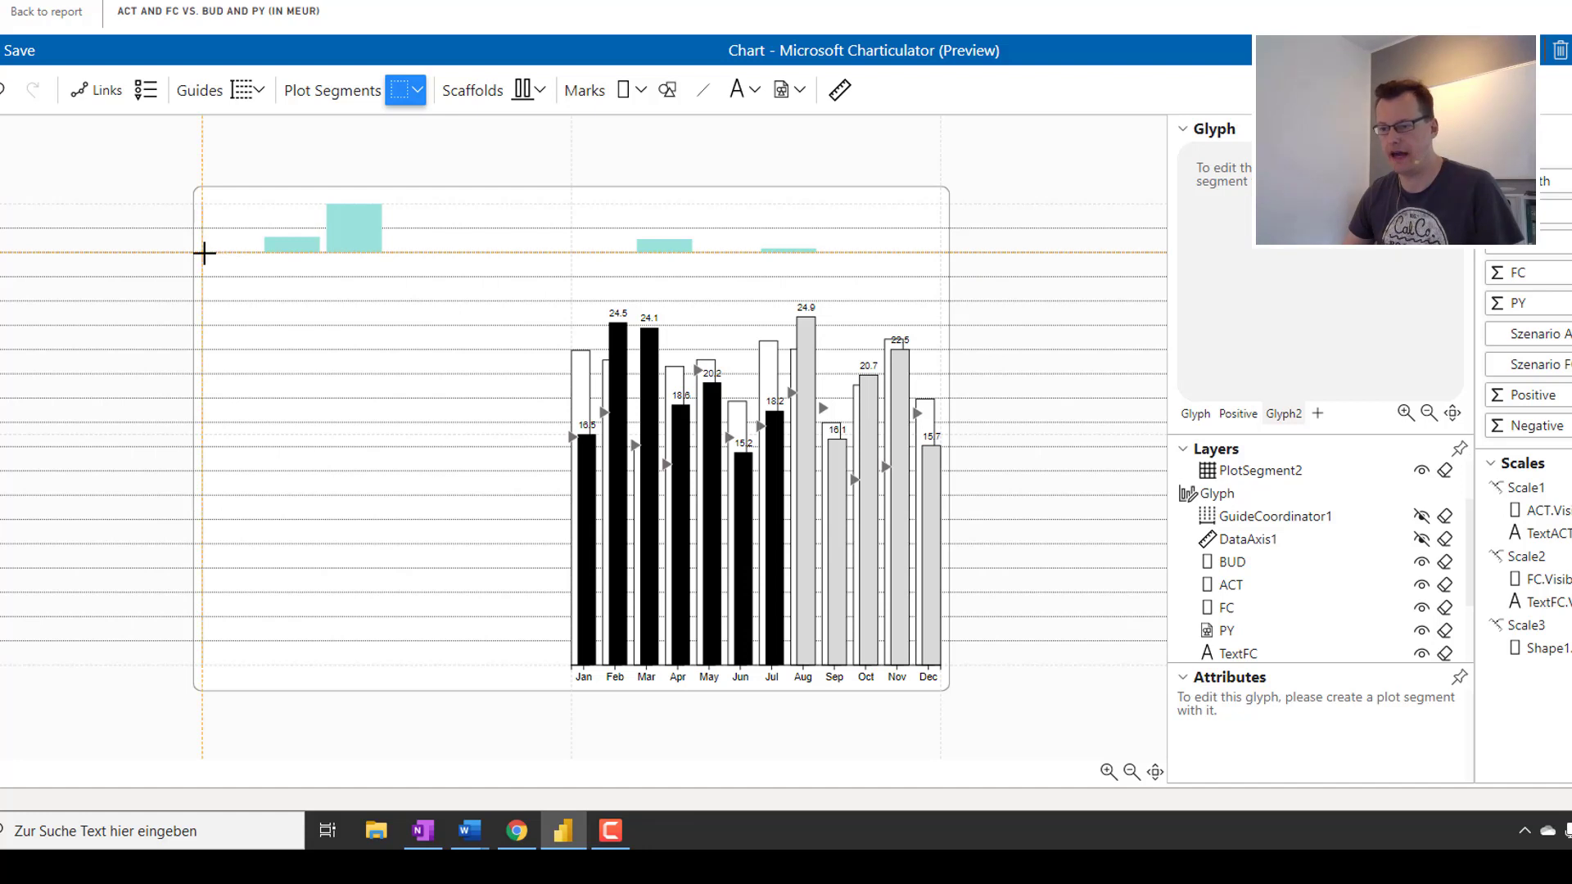
pyautogui.moveTo(204, 252); pyautogui.dragTo(940, 301)
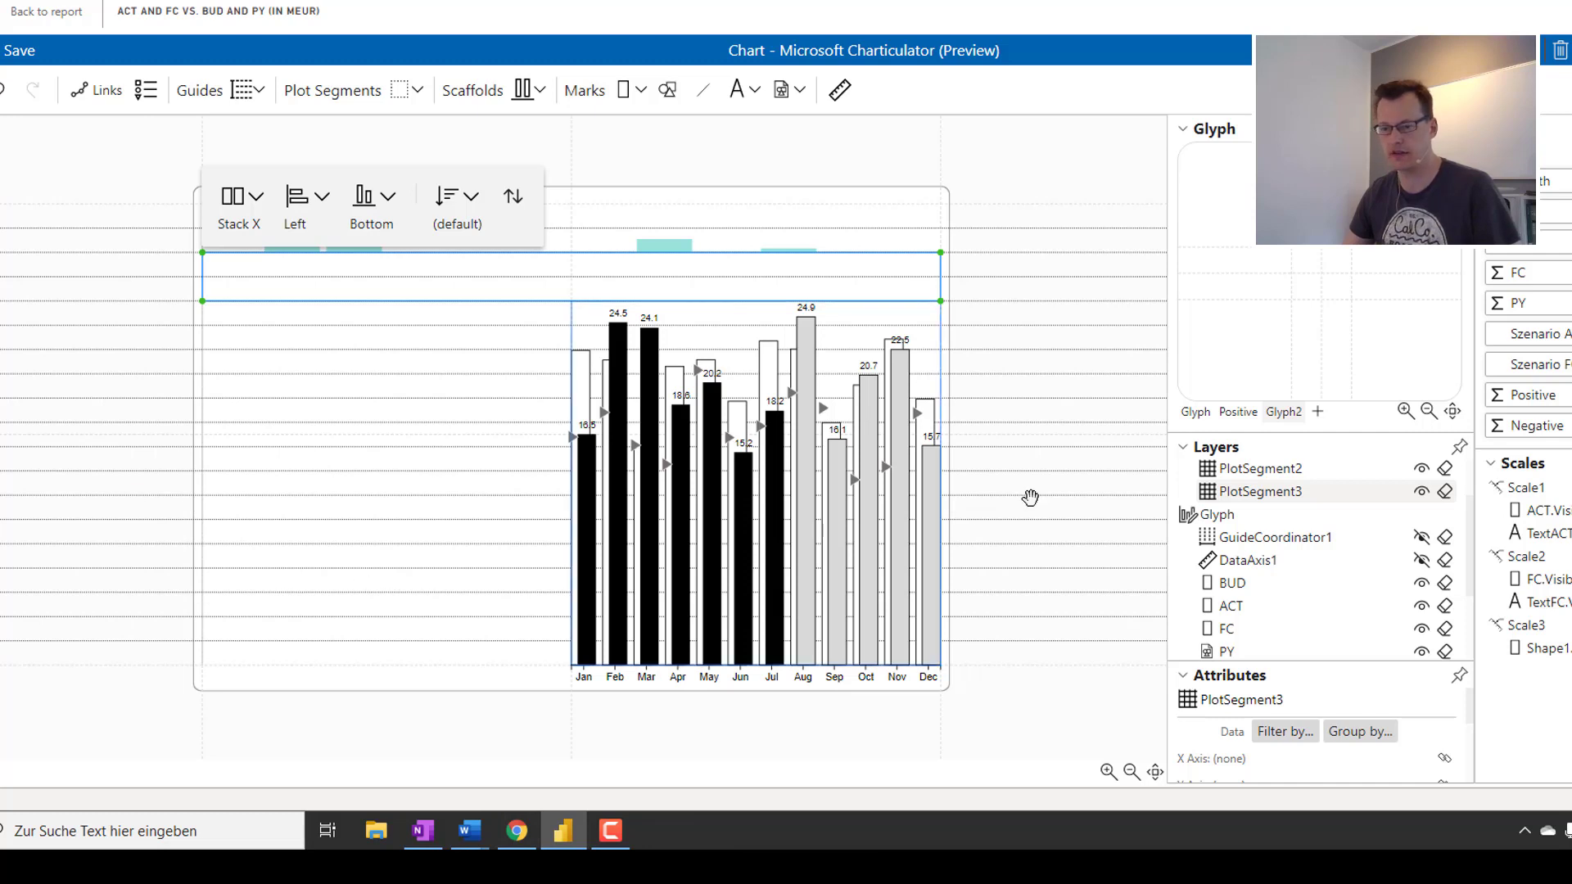
pyautogui.click(1291, 414)
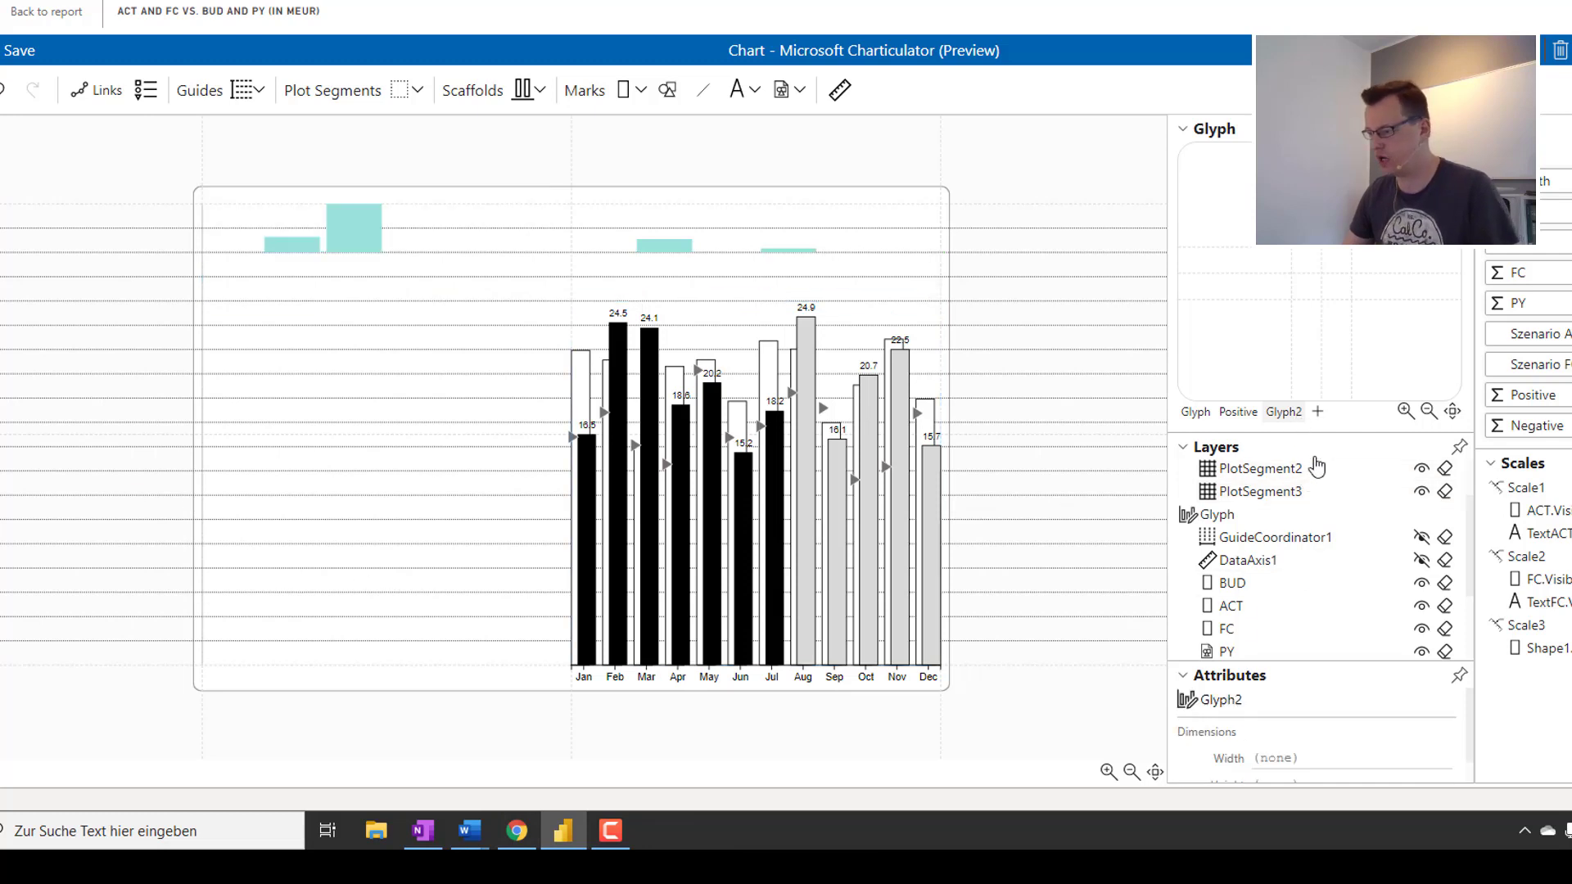
# Rename Glyph2 to Negative.
pyautogui.doubleClick(1246, 697)
pyautogui.write('Negative')
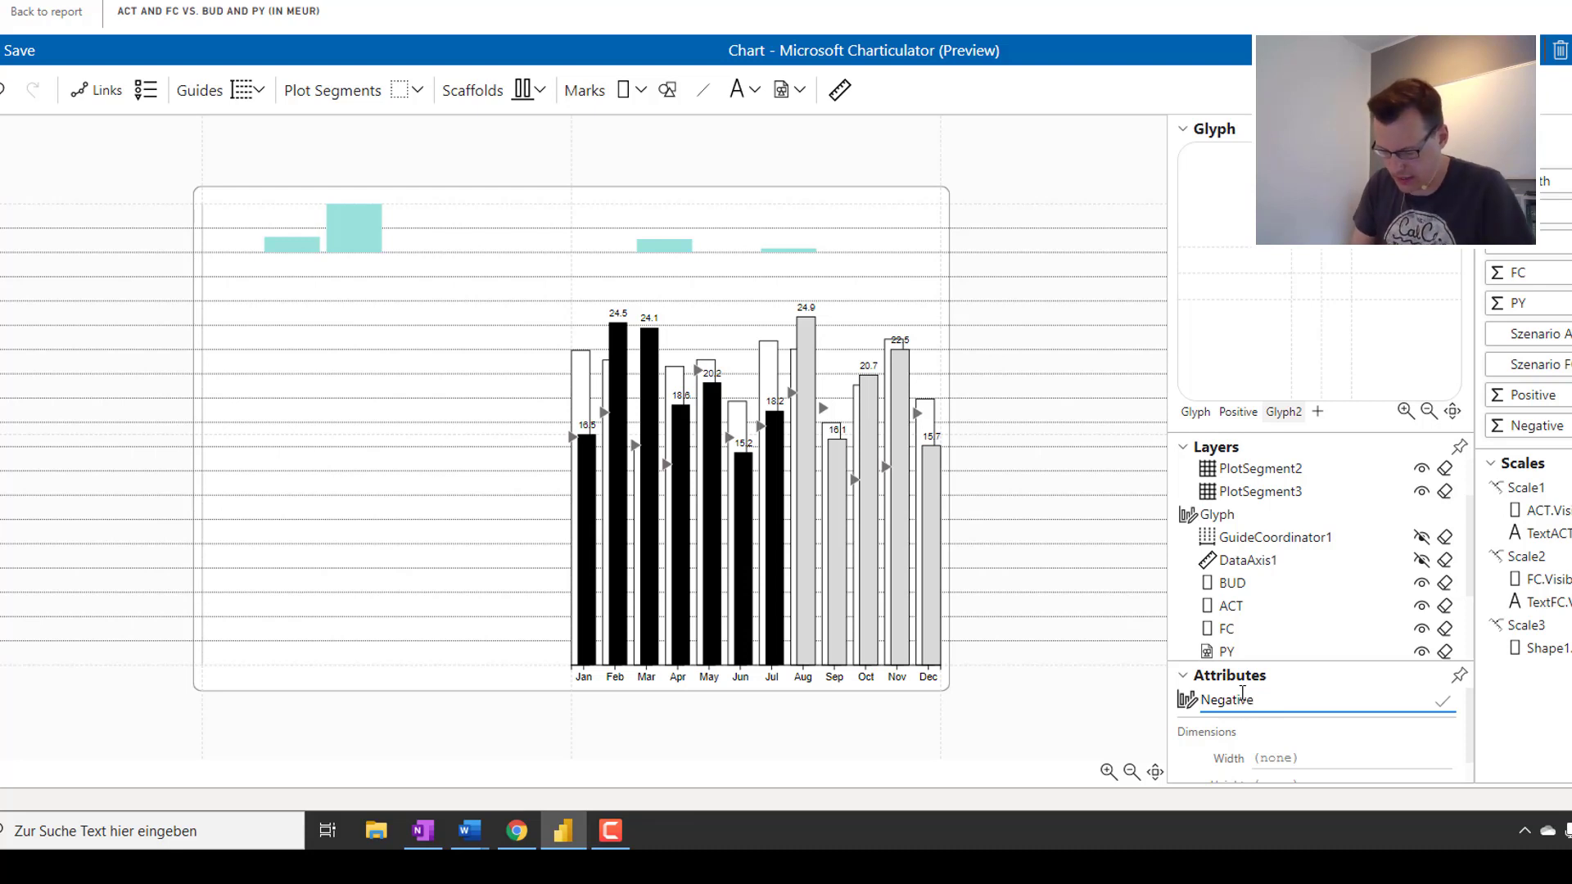
pyautogui.press('Return')
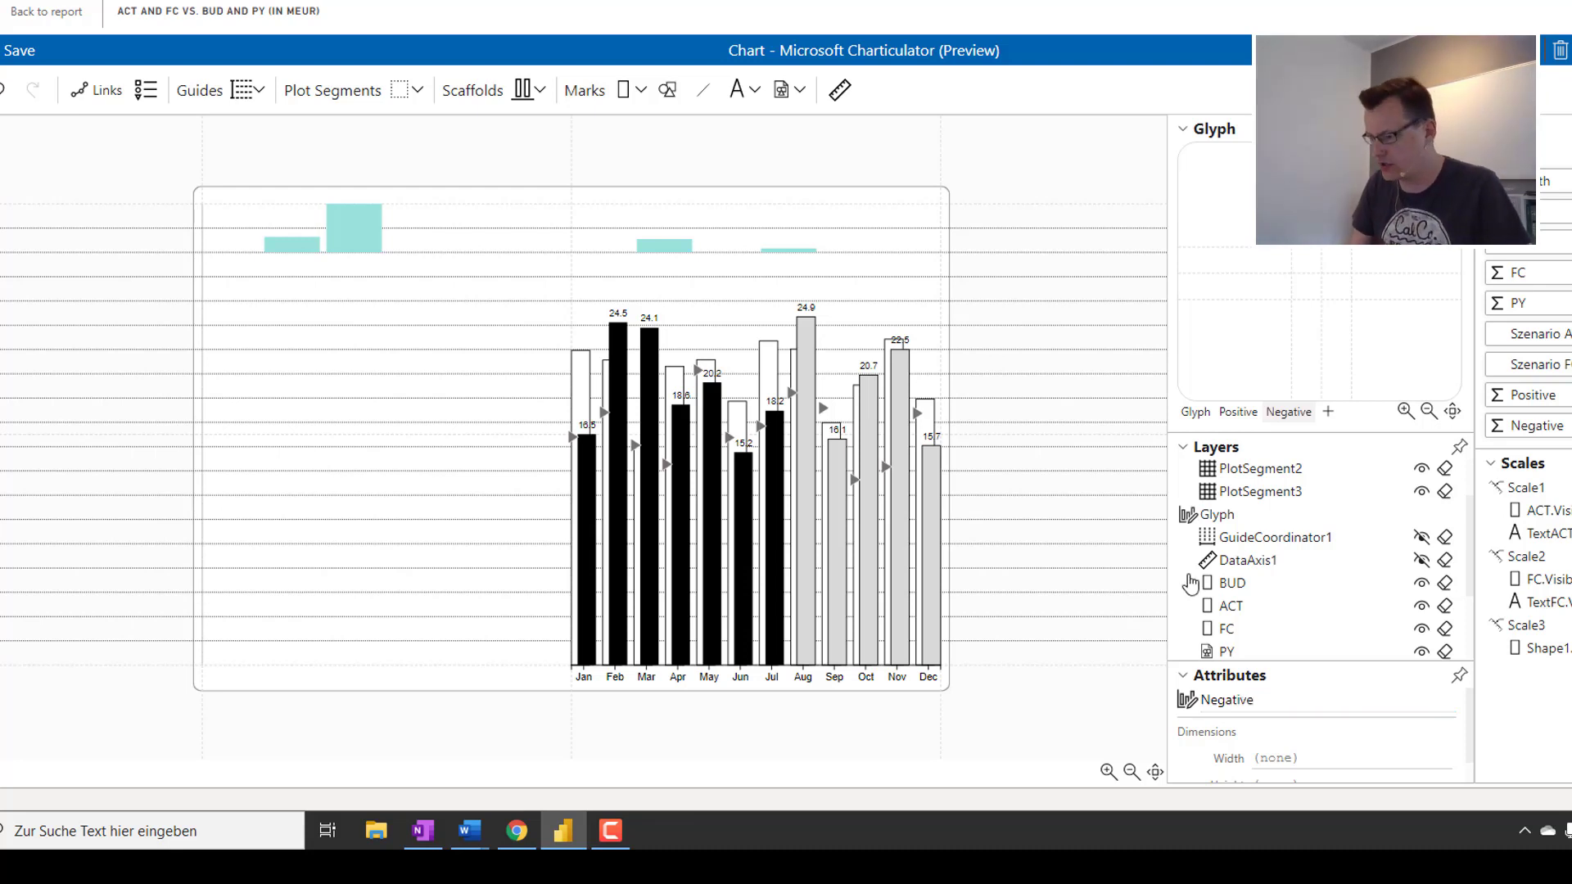
# Draw a rectangle mark in the Negative glyph for the PlotSegment3 strip.
pyautogui.click(477, 275)
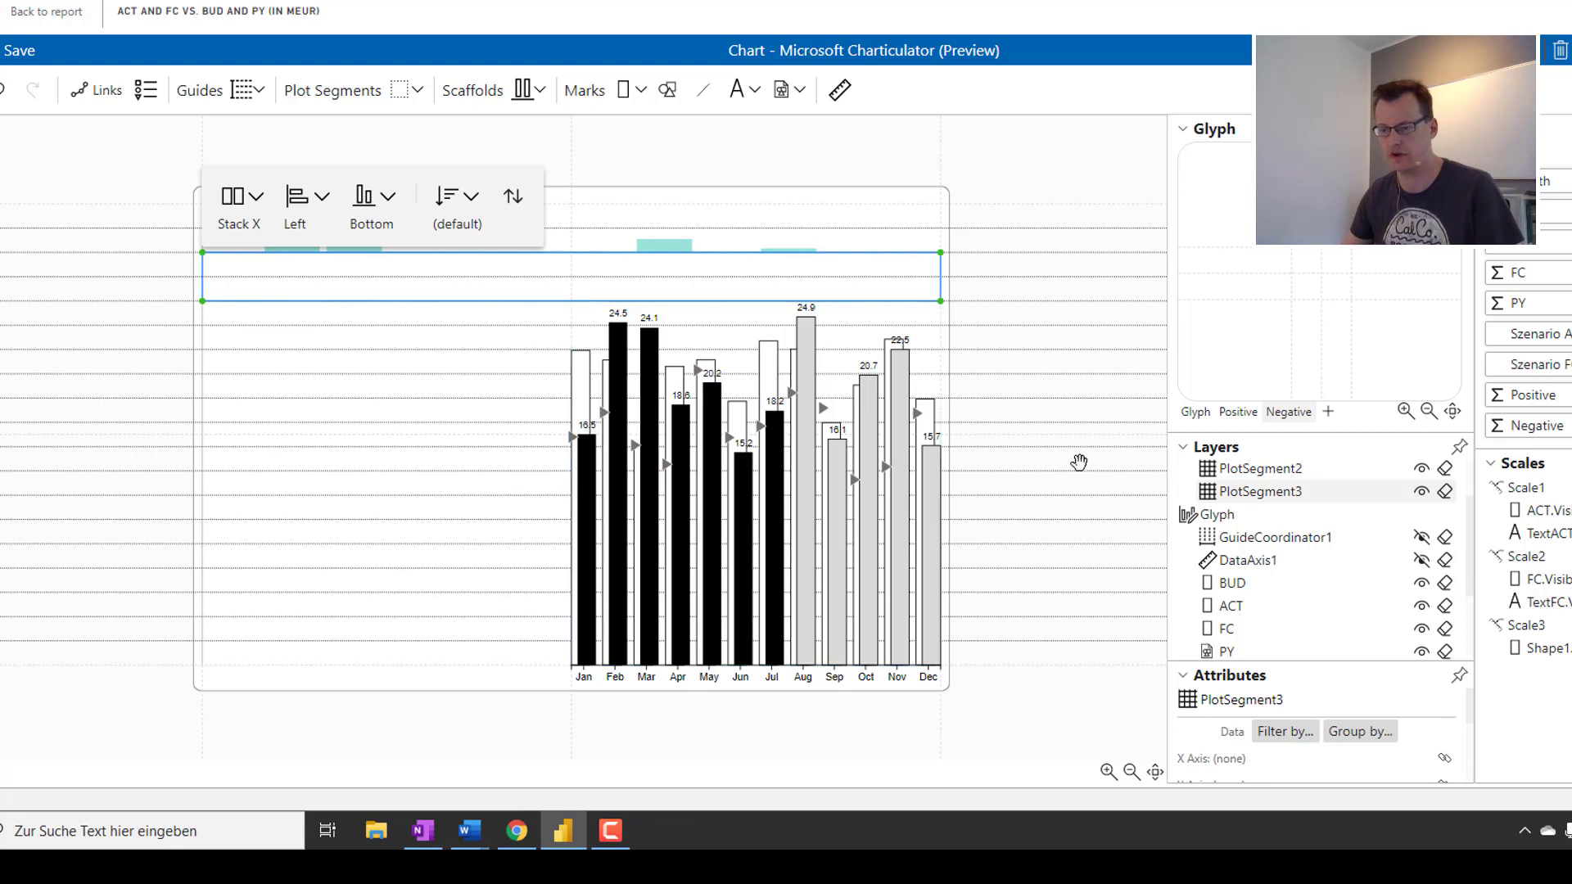
pyautogui.click(622, 89)
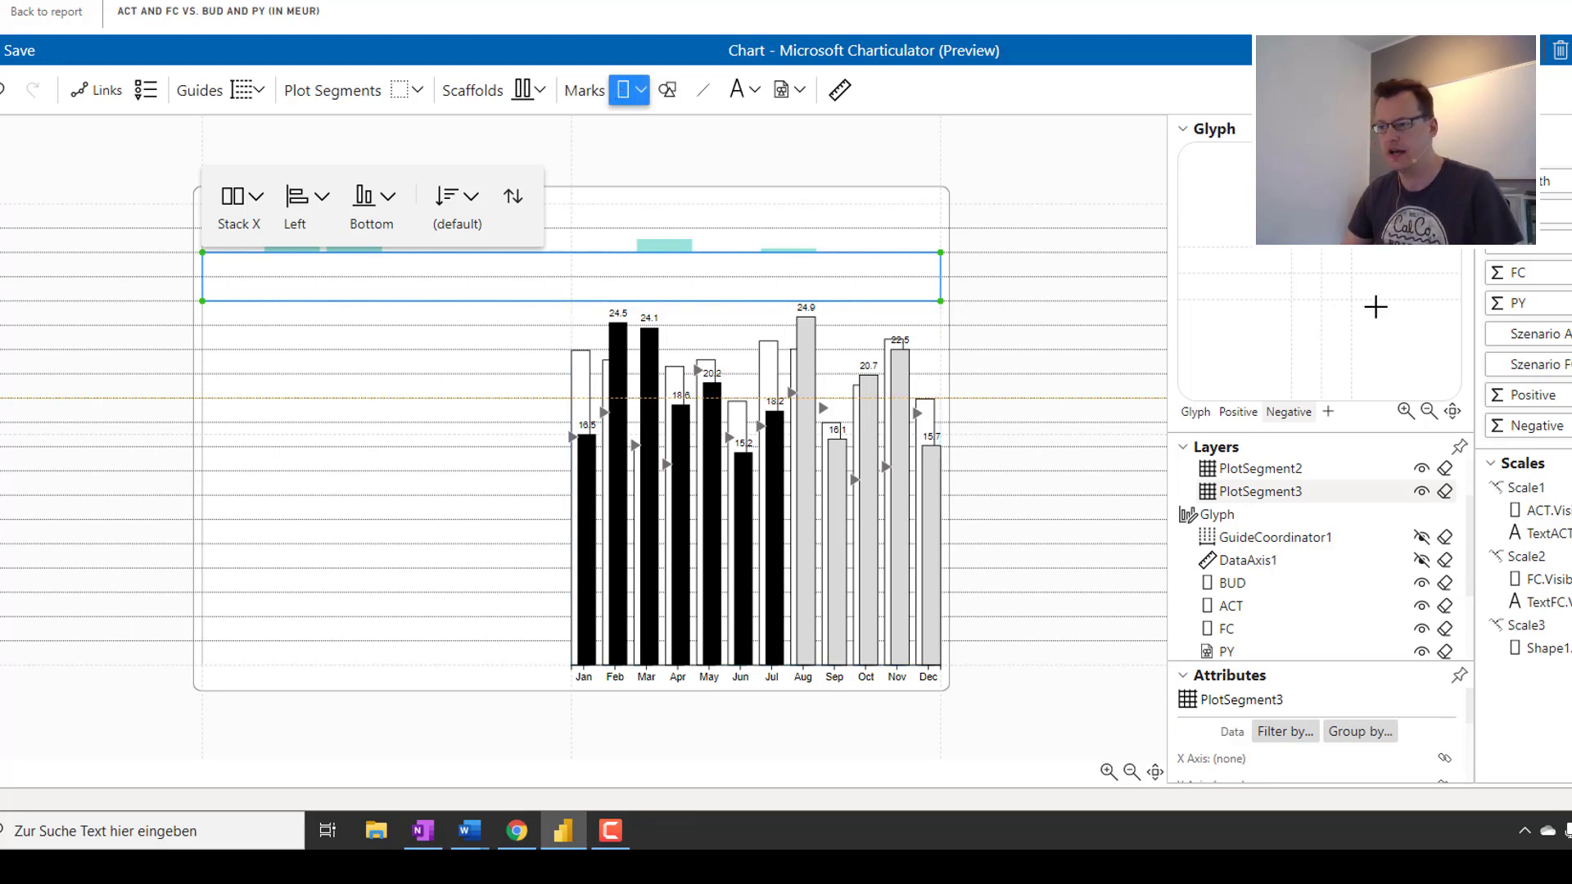
pyautogui.moveTo(1291, 250); pyautogui.dragTo(1351, 299)
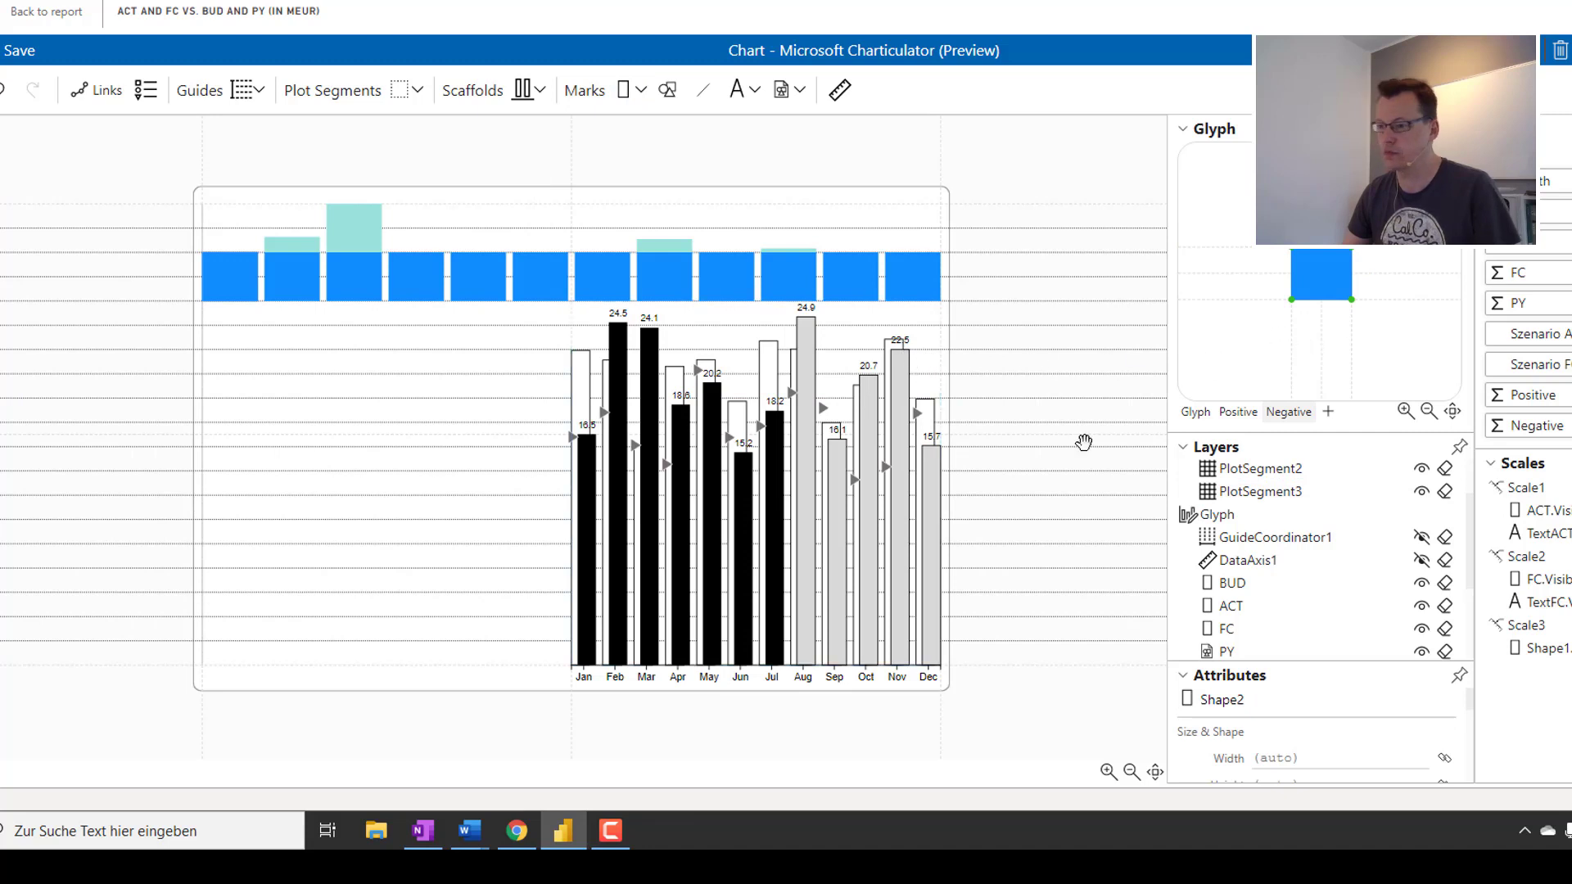
# Fill the Negative bars pink #fec0bf and size their height by the Negative values.
pyautogui.scroll(-1, 1310, 589)
pyautogui.scroll(-5, 1276, 720)
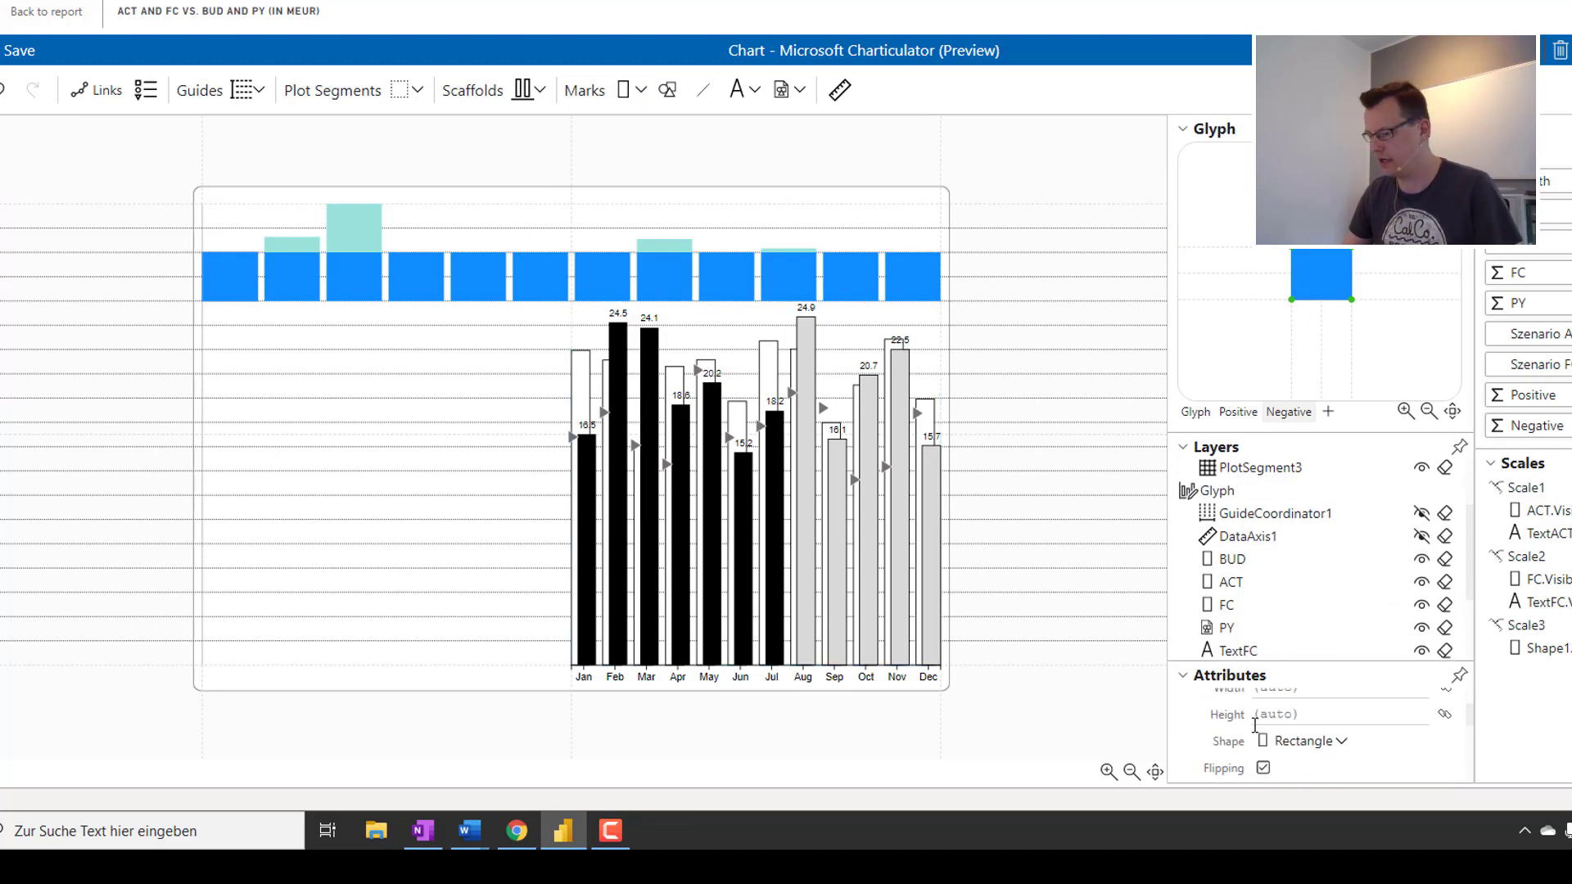
pyautogui.click(1263, 726)
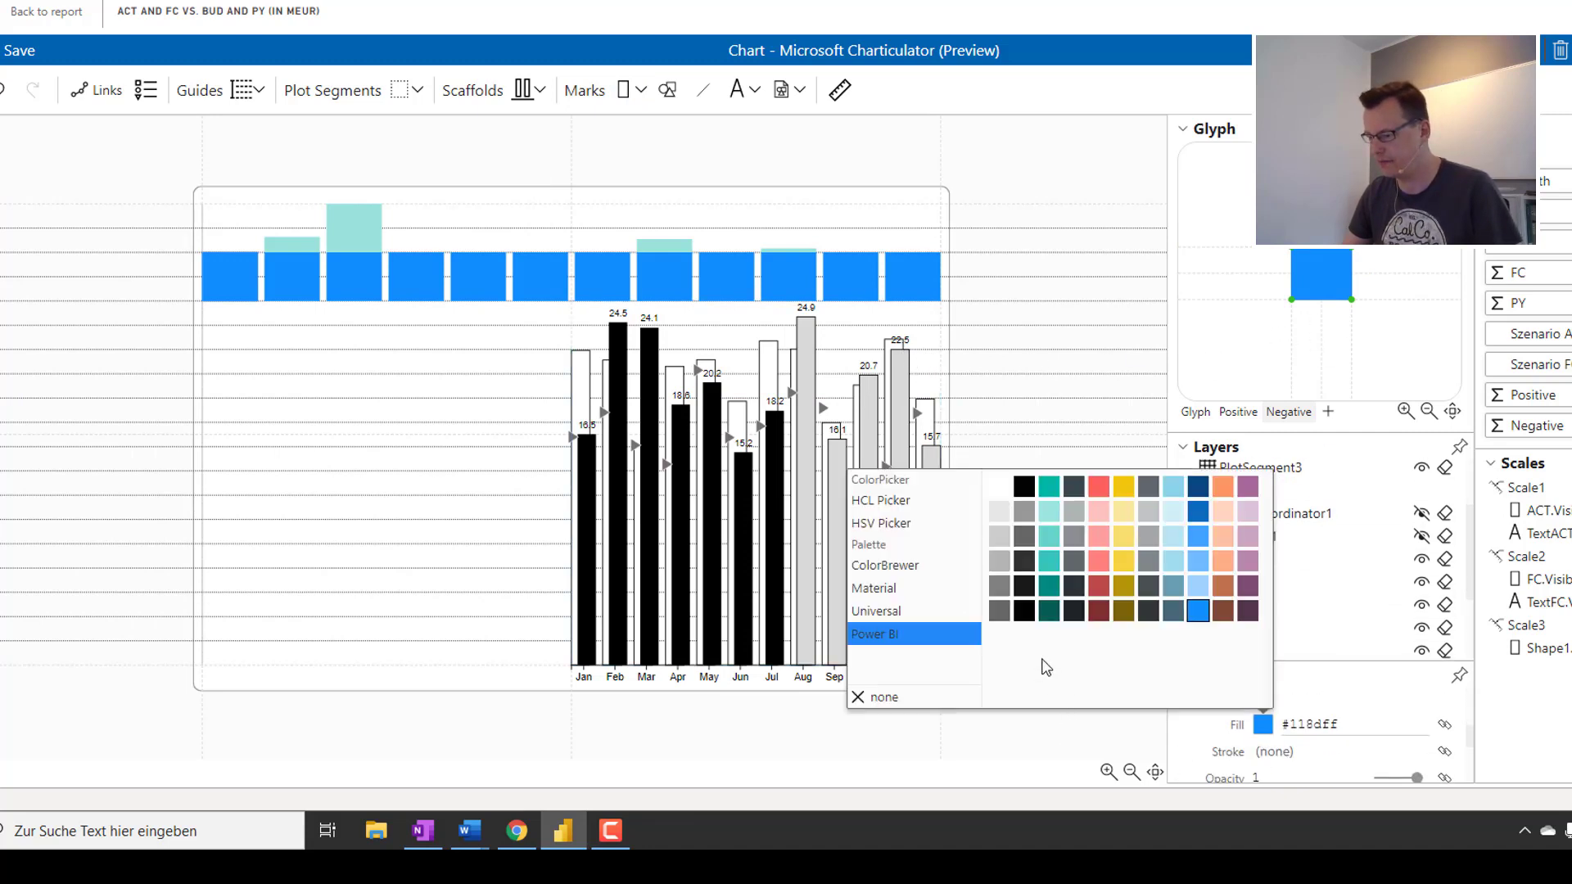
pyautogui.click(1098, 513)
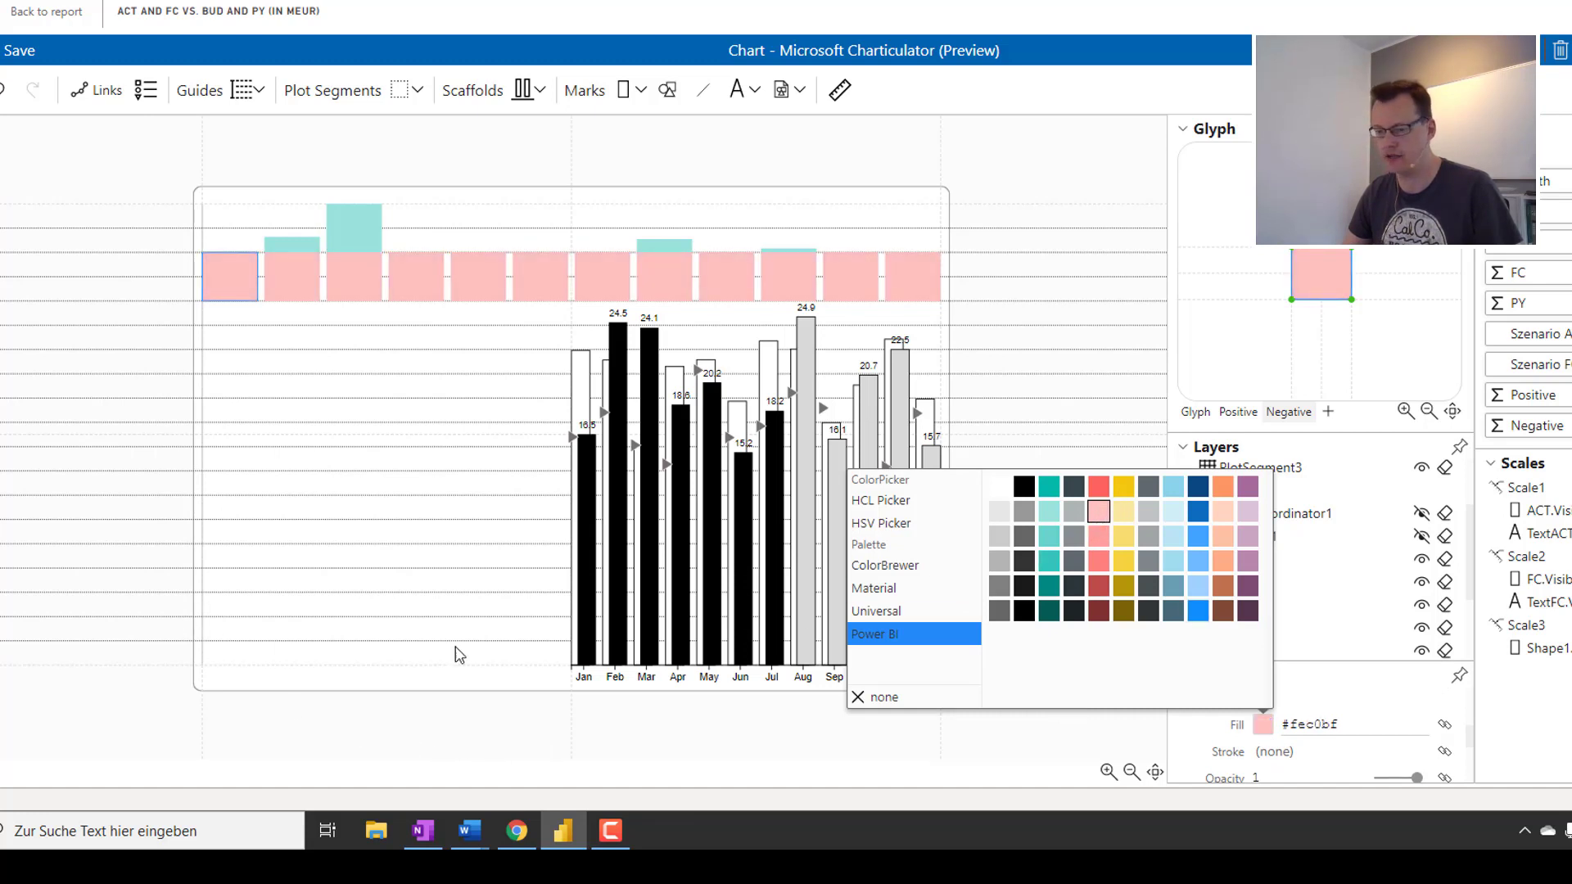
pyautogui.click(1564, 388)
pyautogui.moveTo(1529, 425); pyautogui.dragTo(1298, 287)
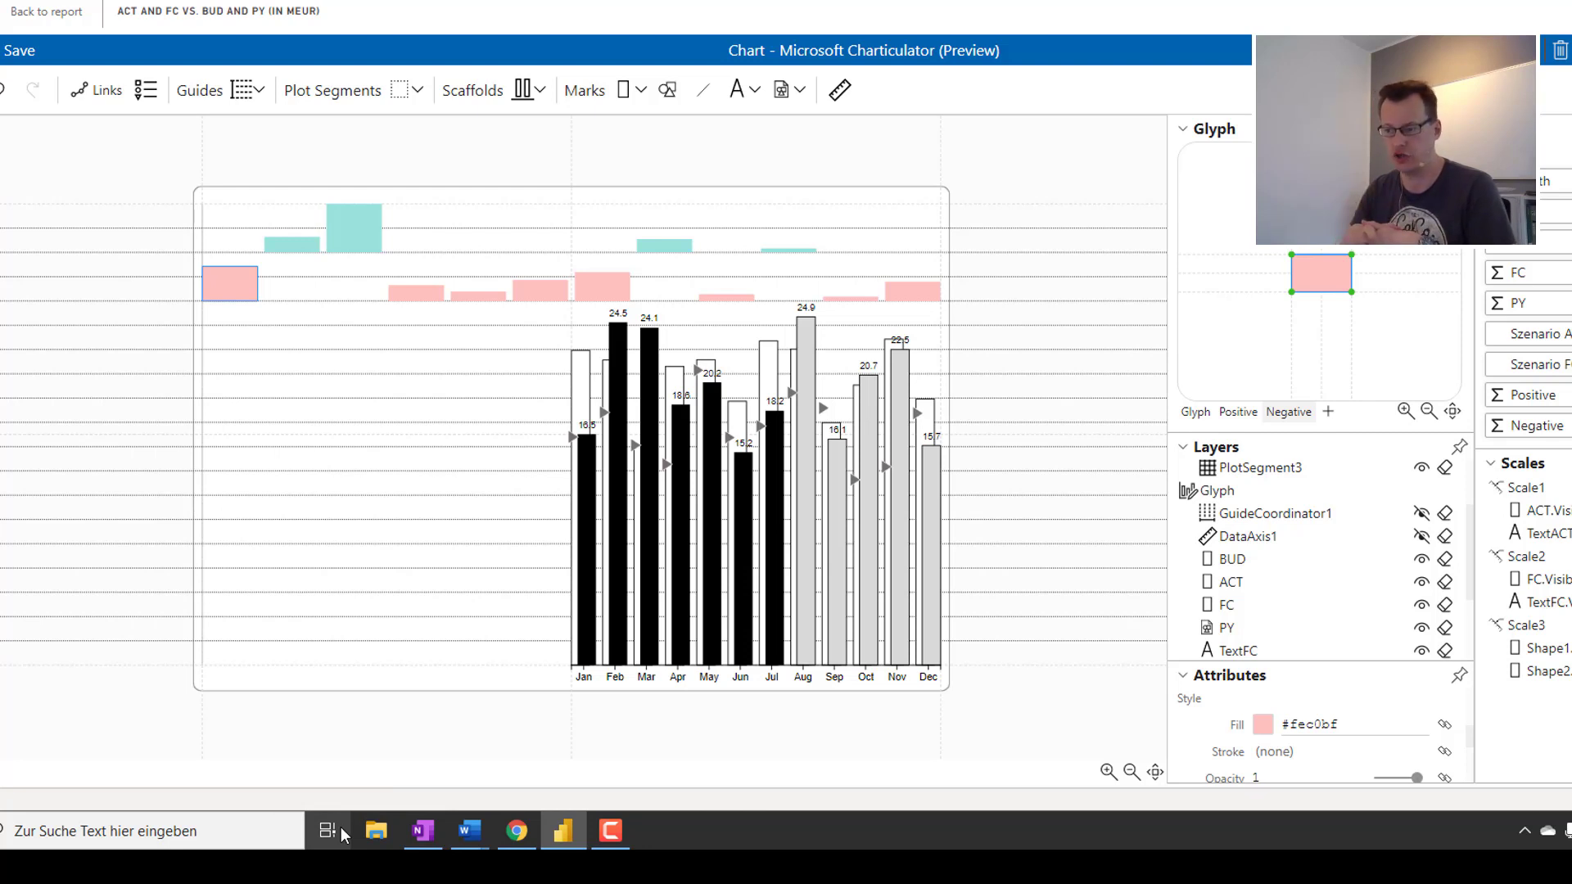
# Stretch the main ACT/FC vs BUD bar chart's plot segment to the chart area's left border.
pyautogui.click(573, 342)
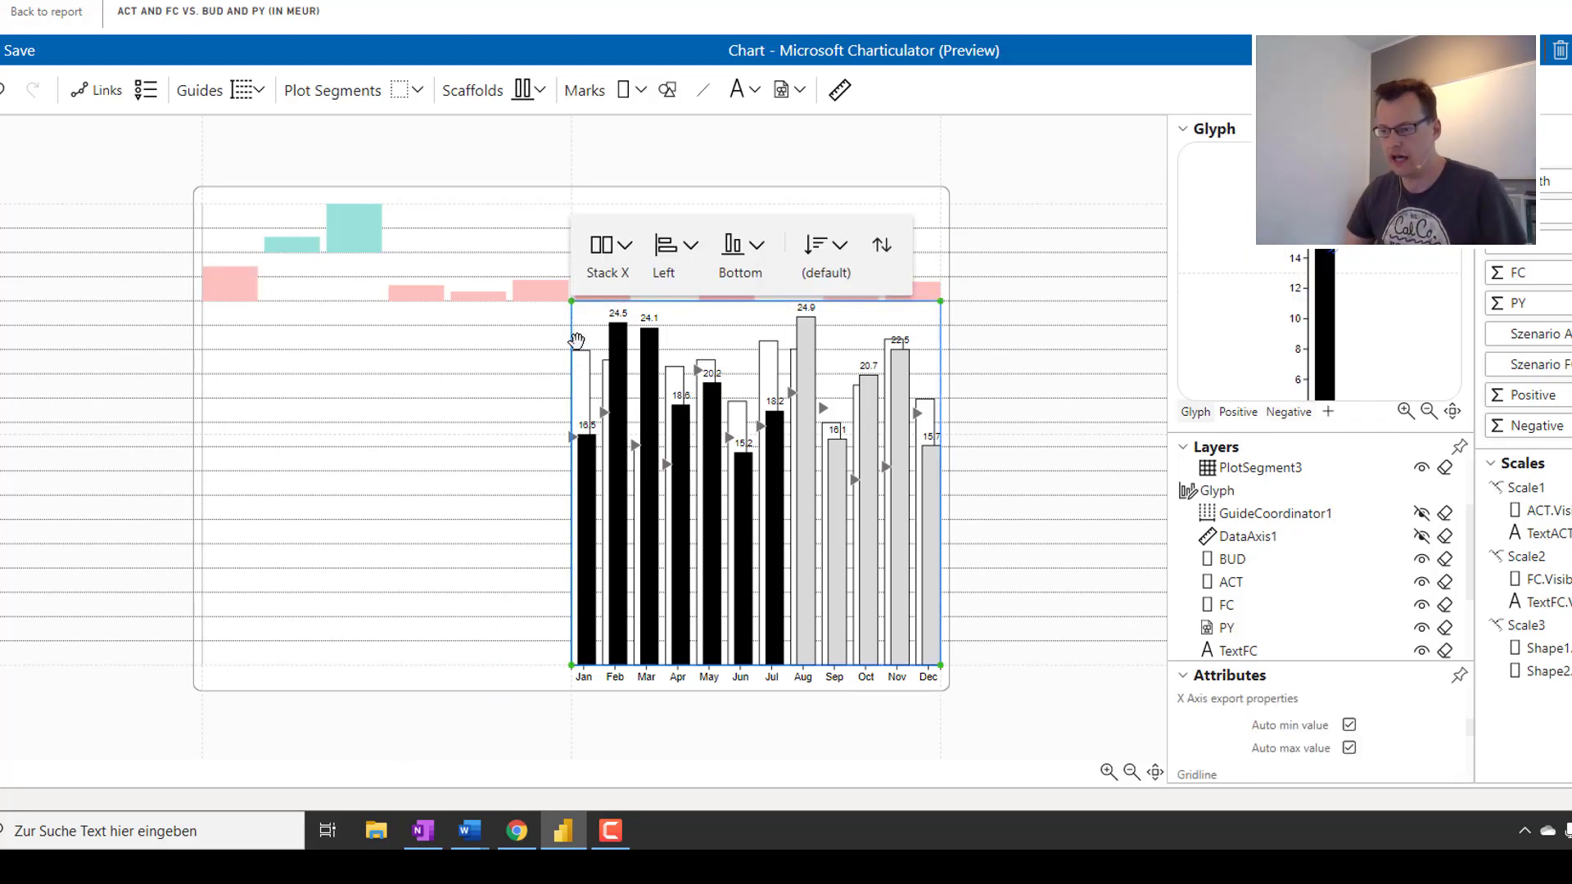
pyautogui.moveTo(573, 342); pyautogui.dragTo(204, 358)
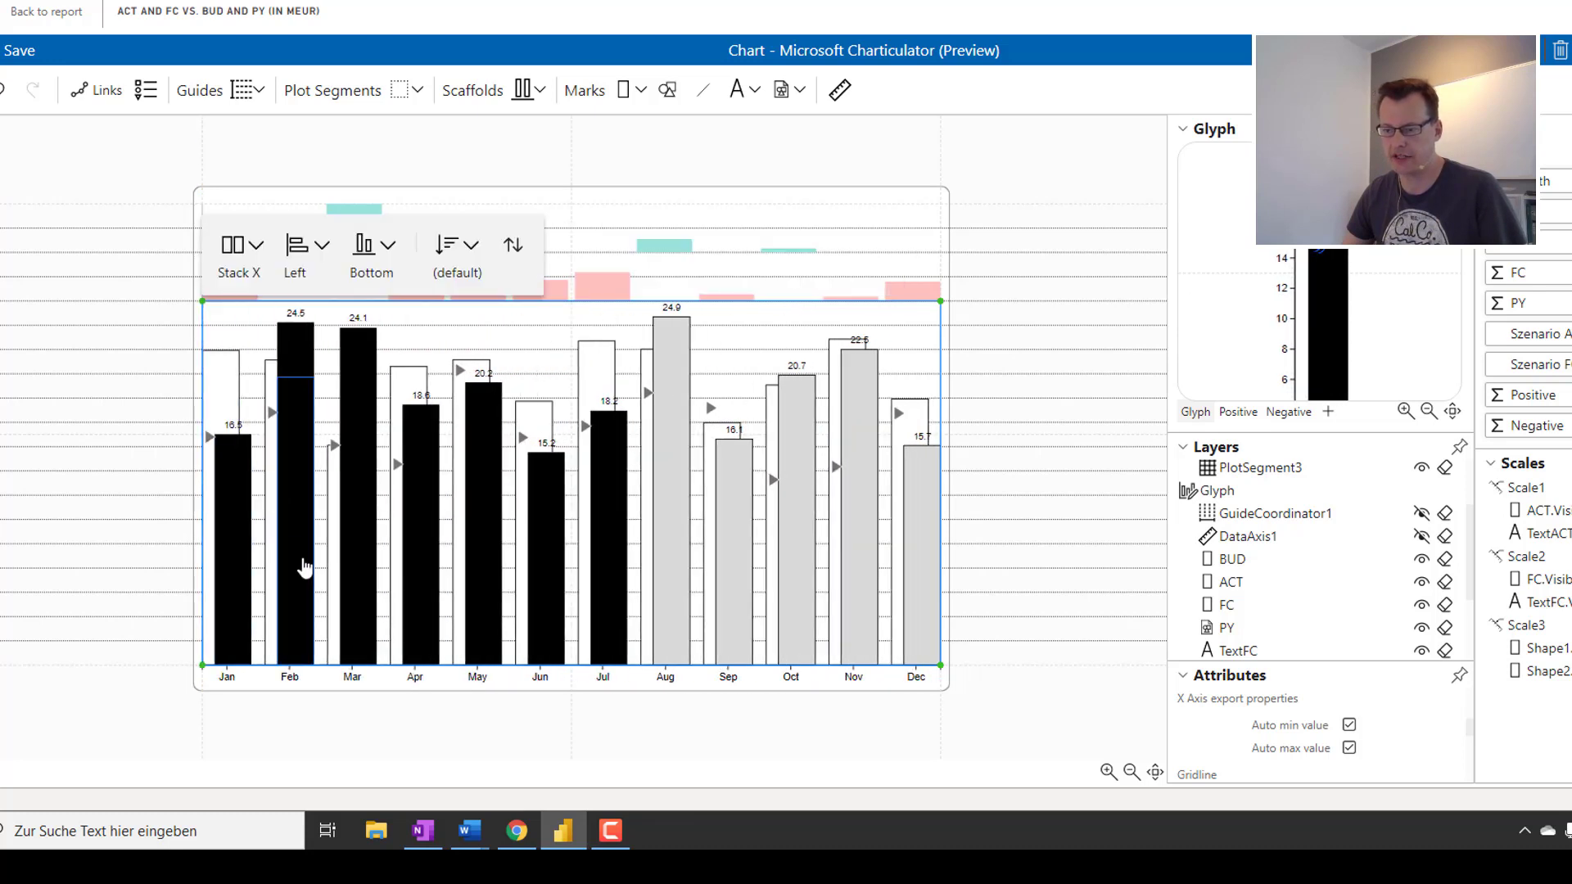
pyautogui.click(662, 760)
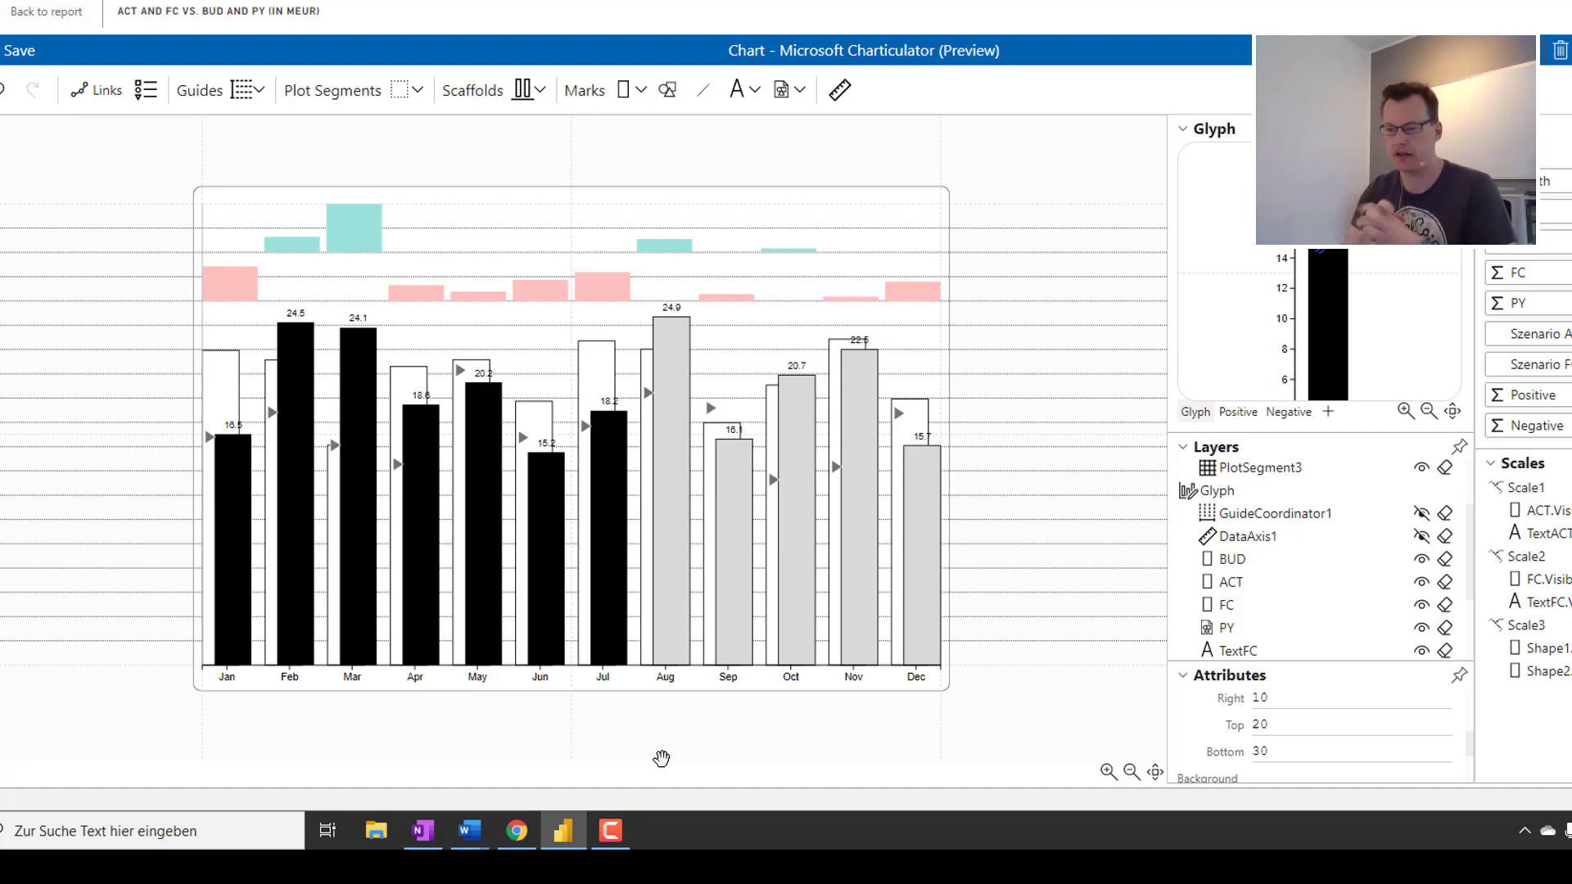
pyautogui.click(459, 230)
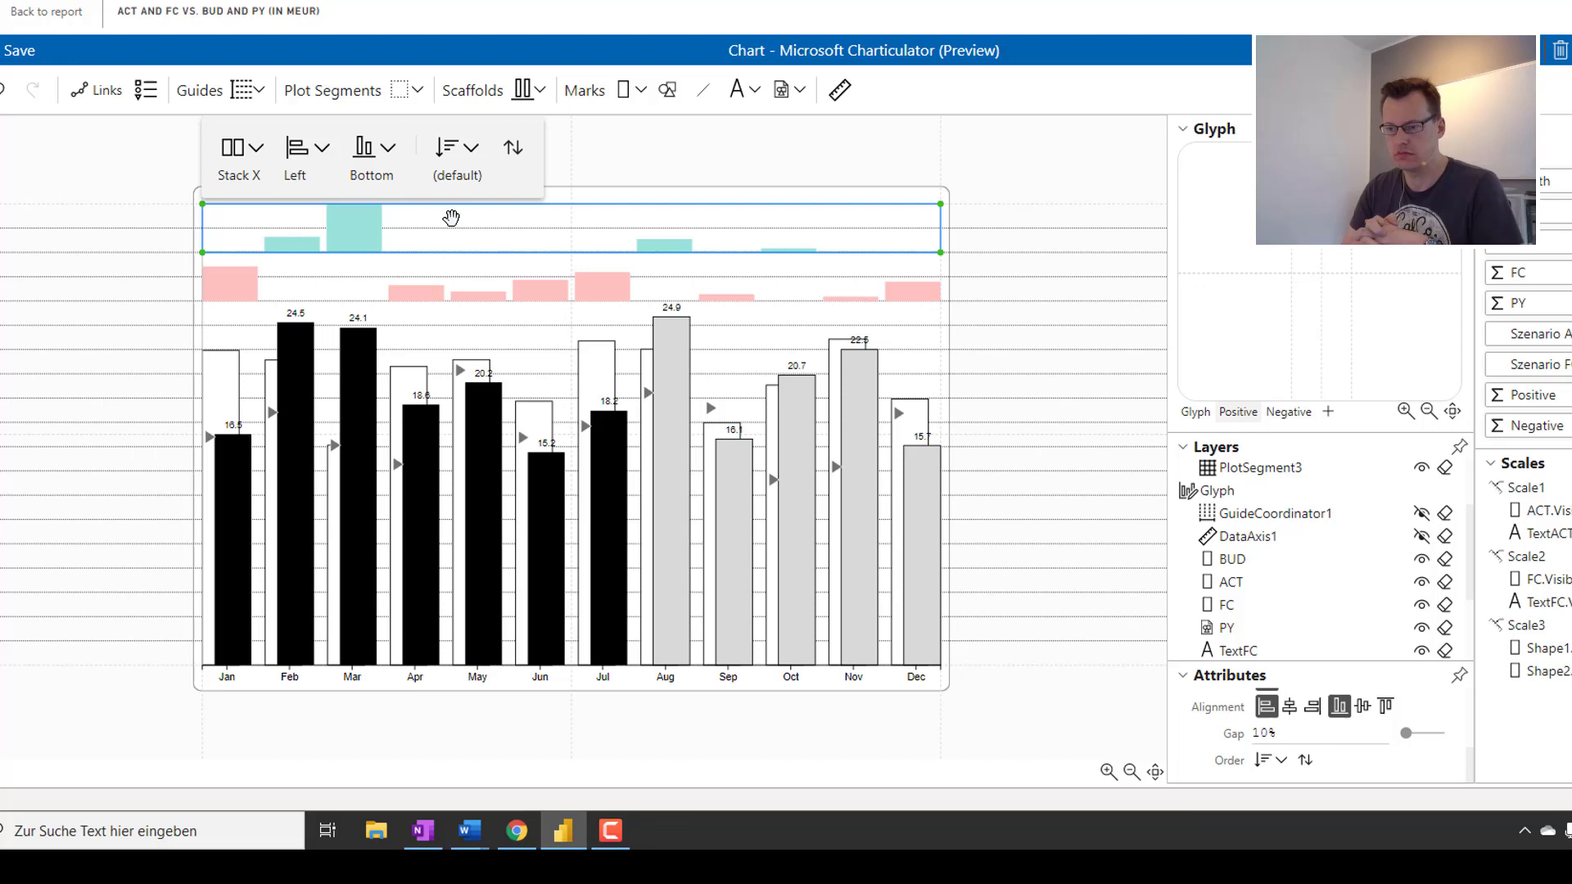
# Add a bottom-anchored text label above each teal bar, showing its Positive value.
pyautogui.click(377, 246)
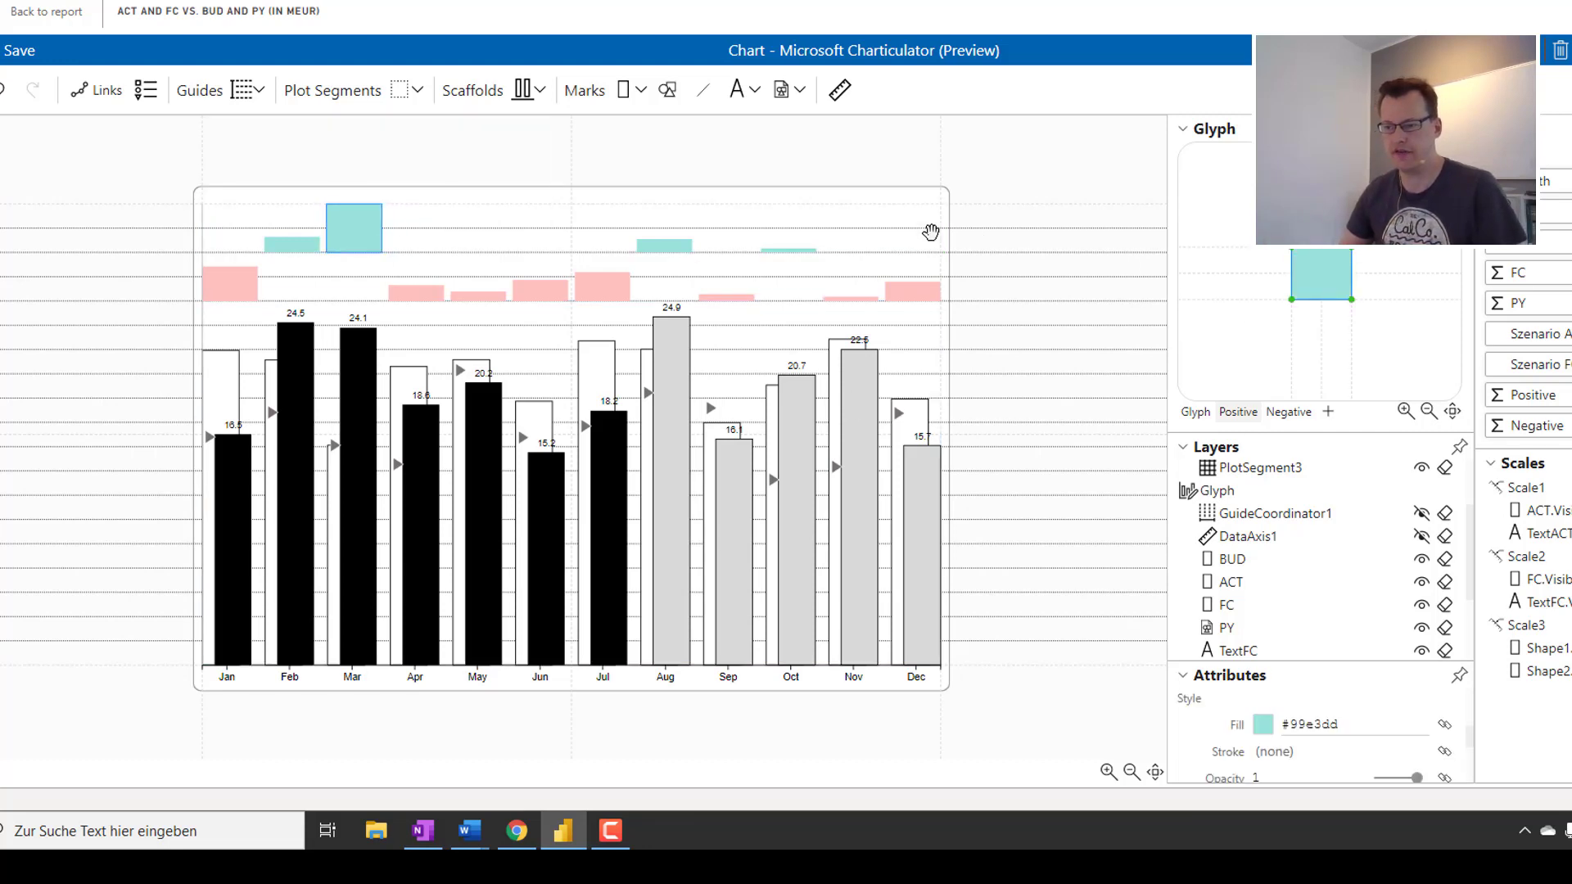
pyautogui.click(736, 90)
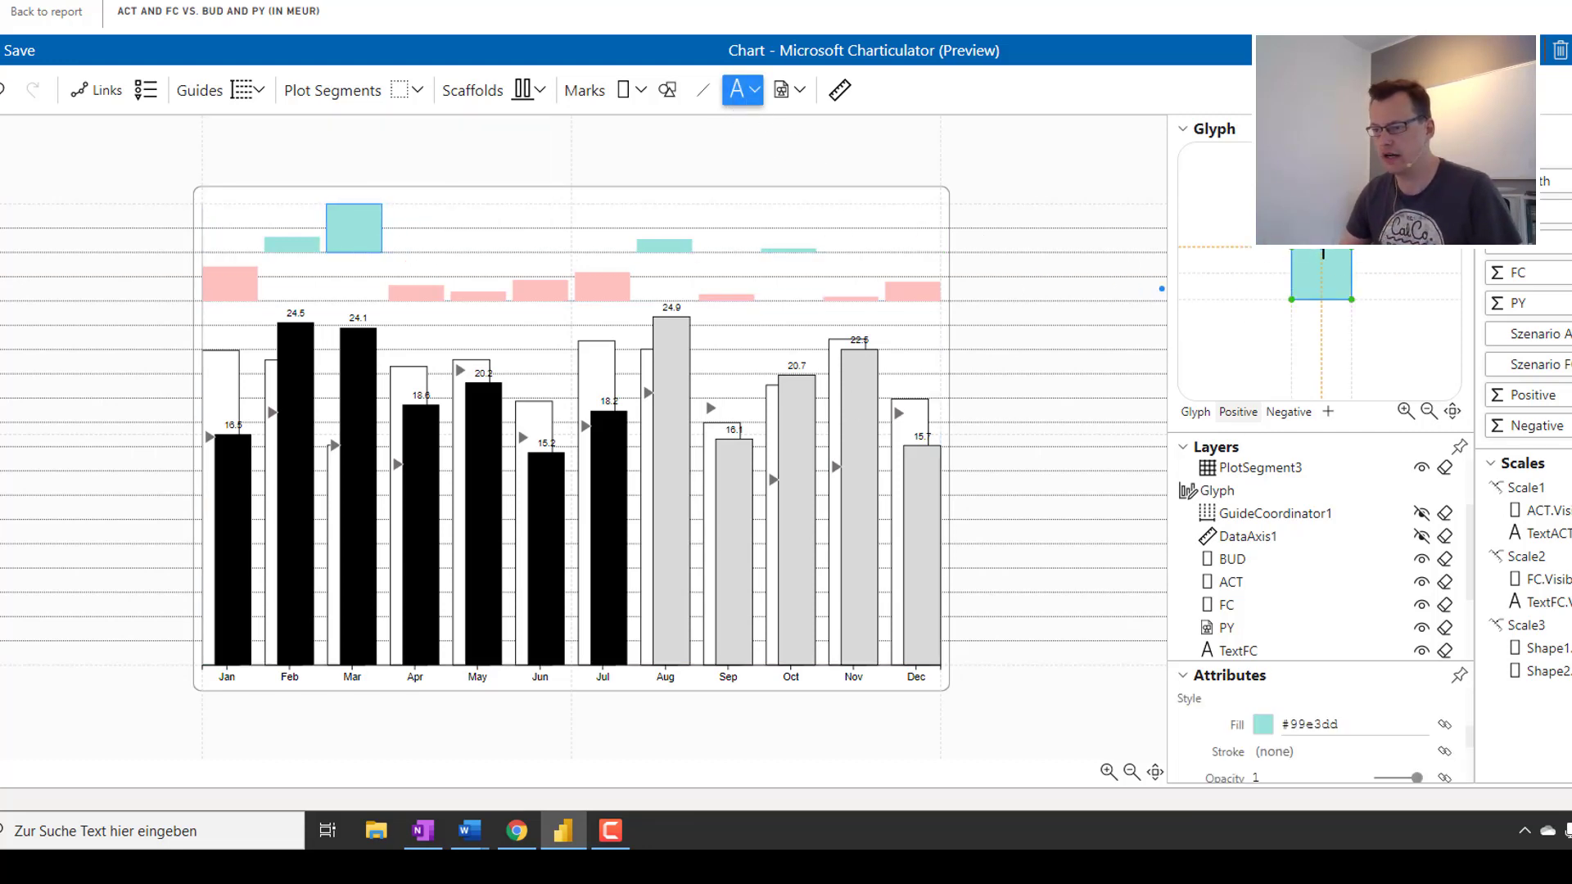
pyautogui.click(1322, 255)
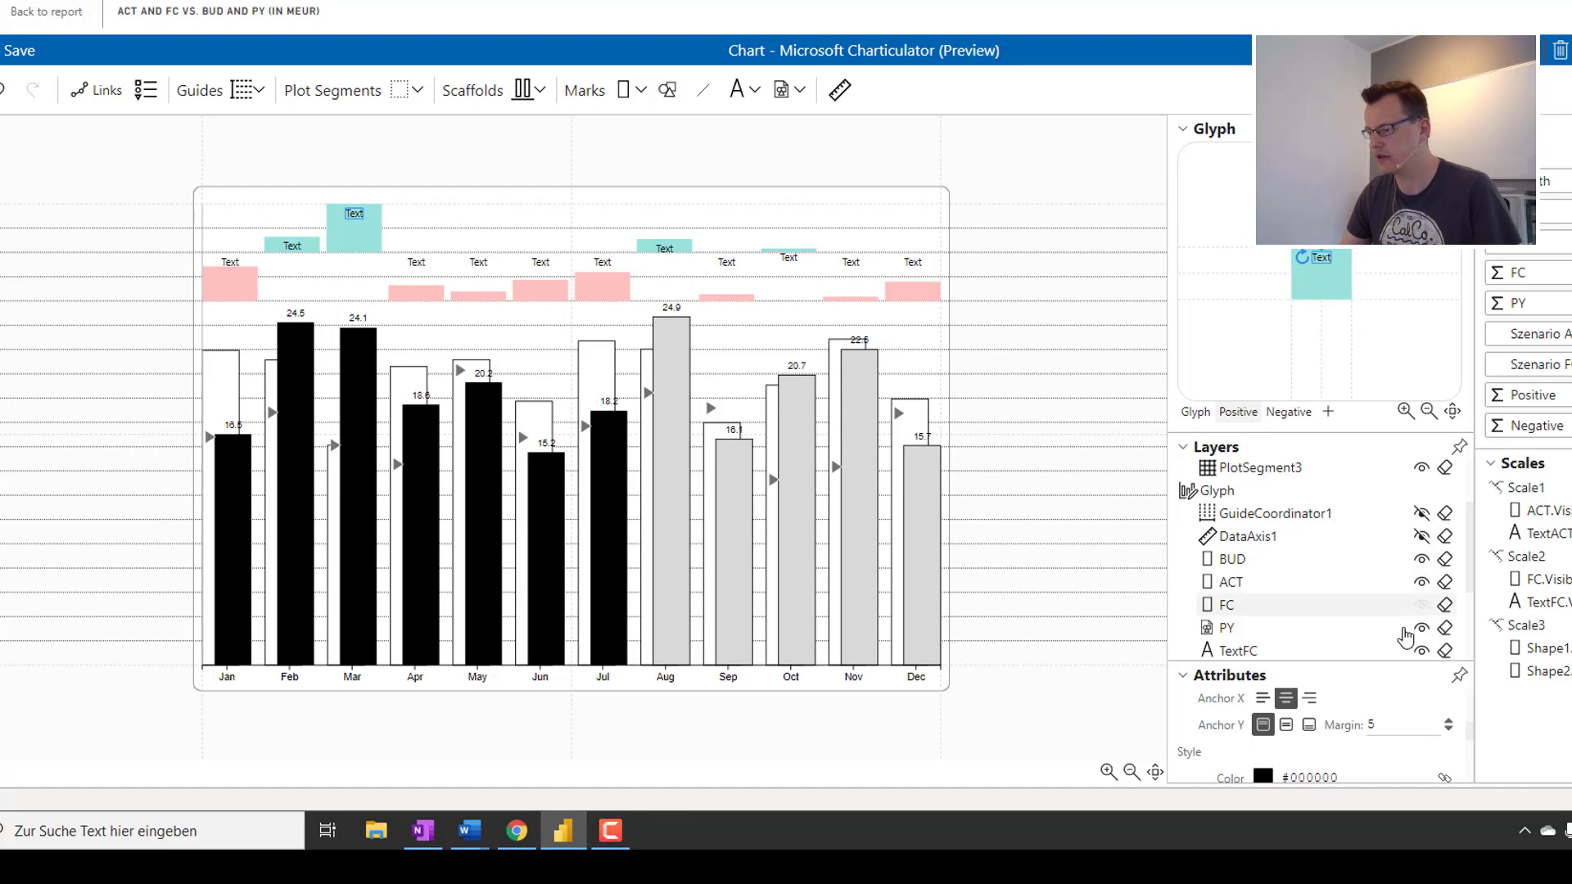
pyautogui.click(1309, 728)
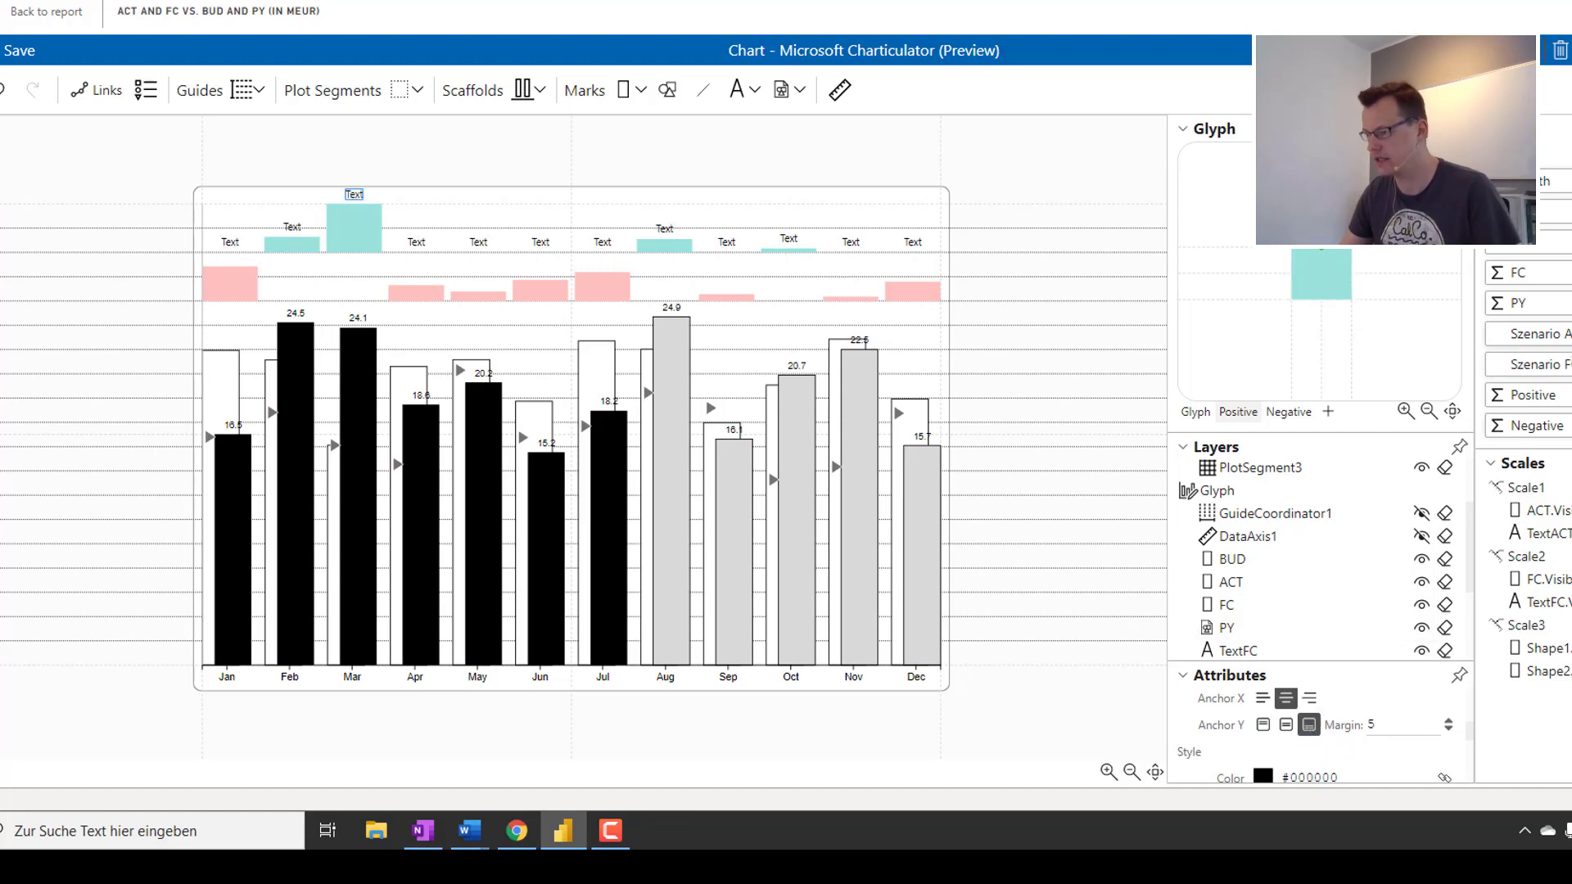
pyautogui.moveTo(1538, 405); pyautogui.dragTo(1326, 258)
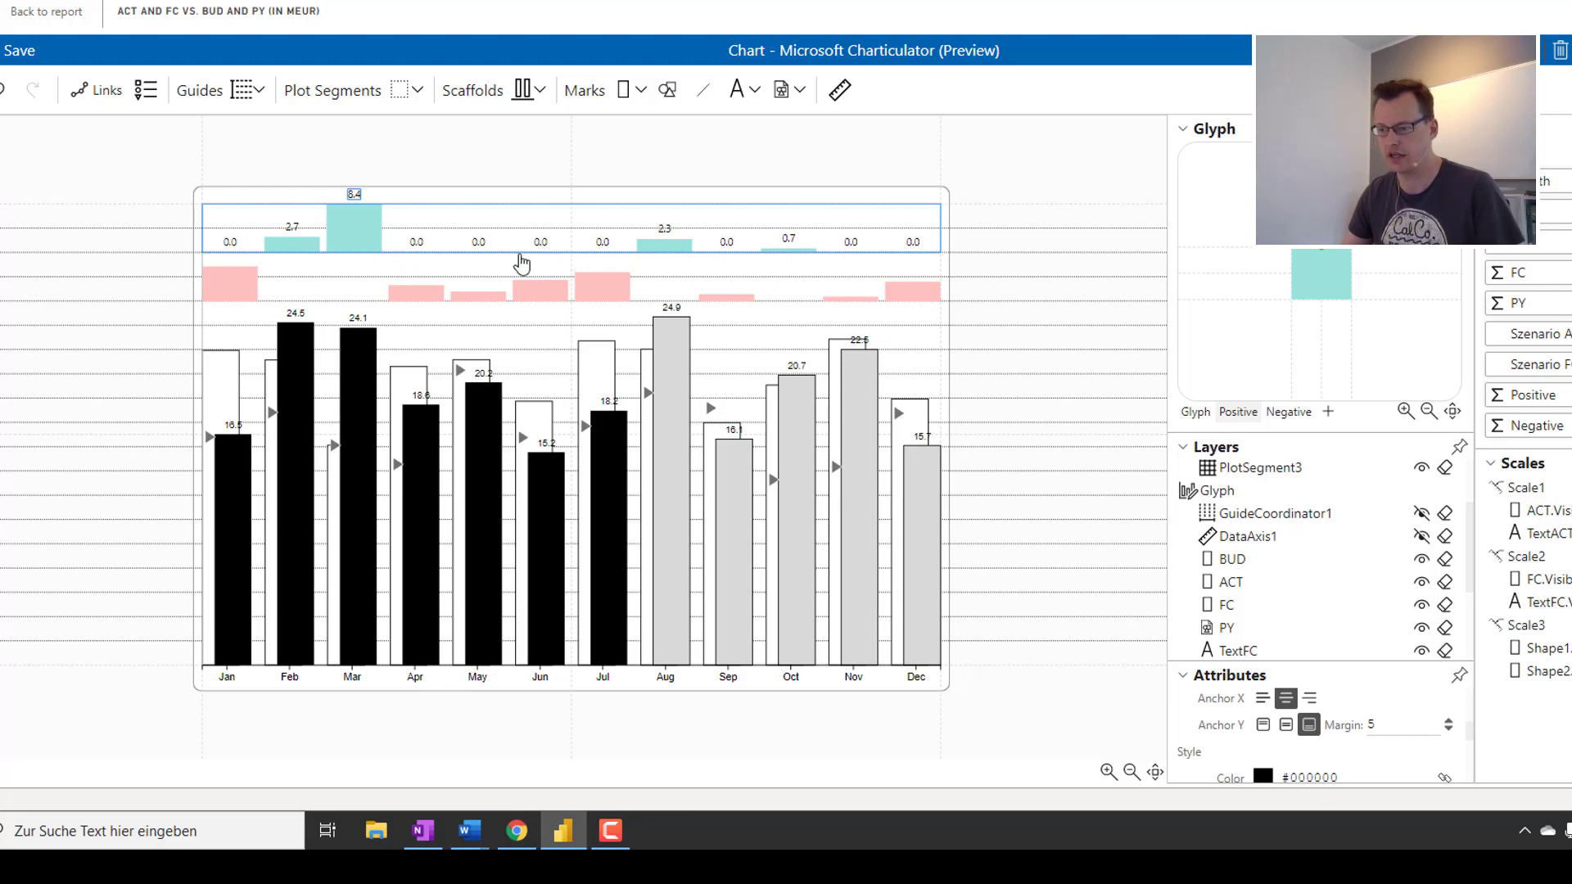
# Bind the teal labels' Visibility to the Positive (Average) field.
pyautogui.scroll(-5, 1378, 712)
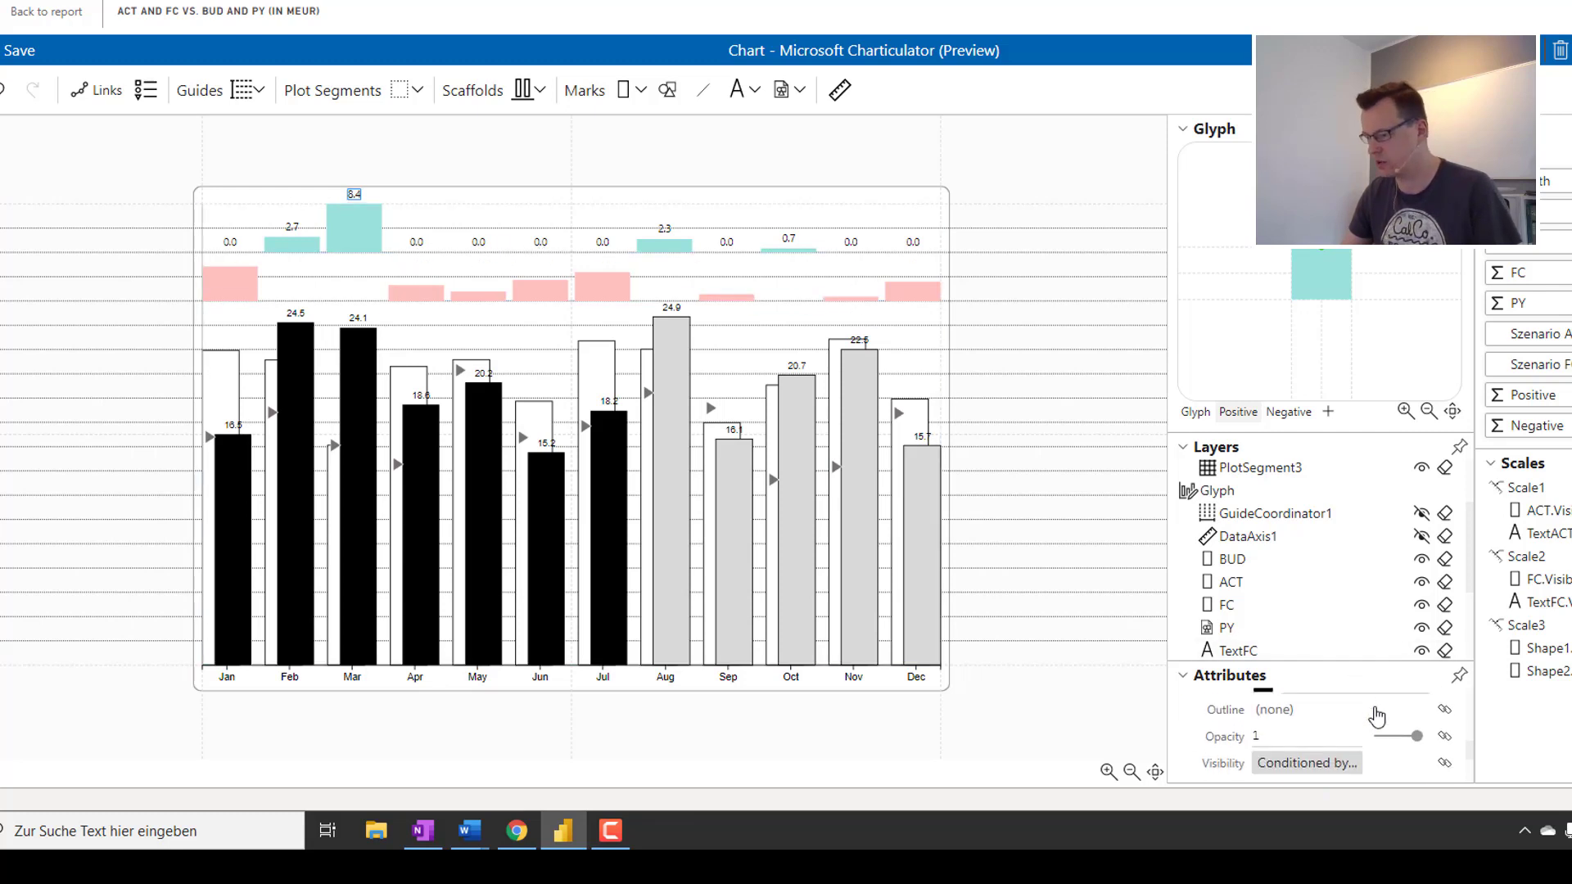
pyautogui.scroll(1, 1368, 727)
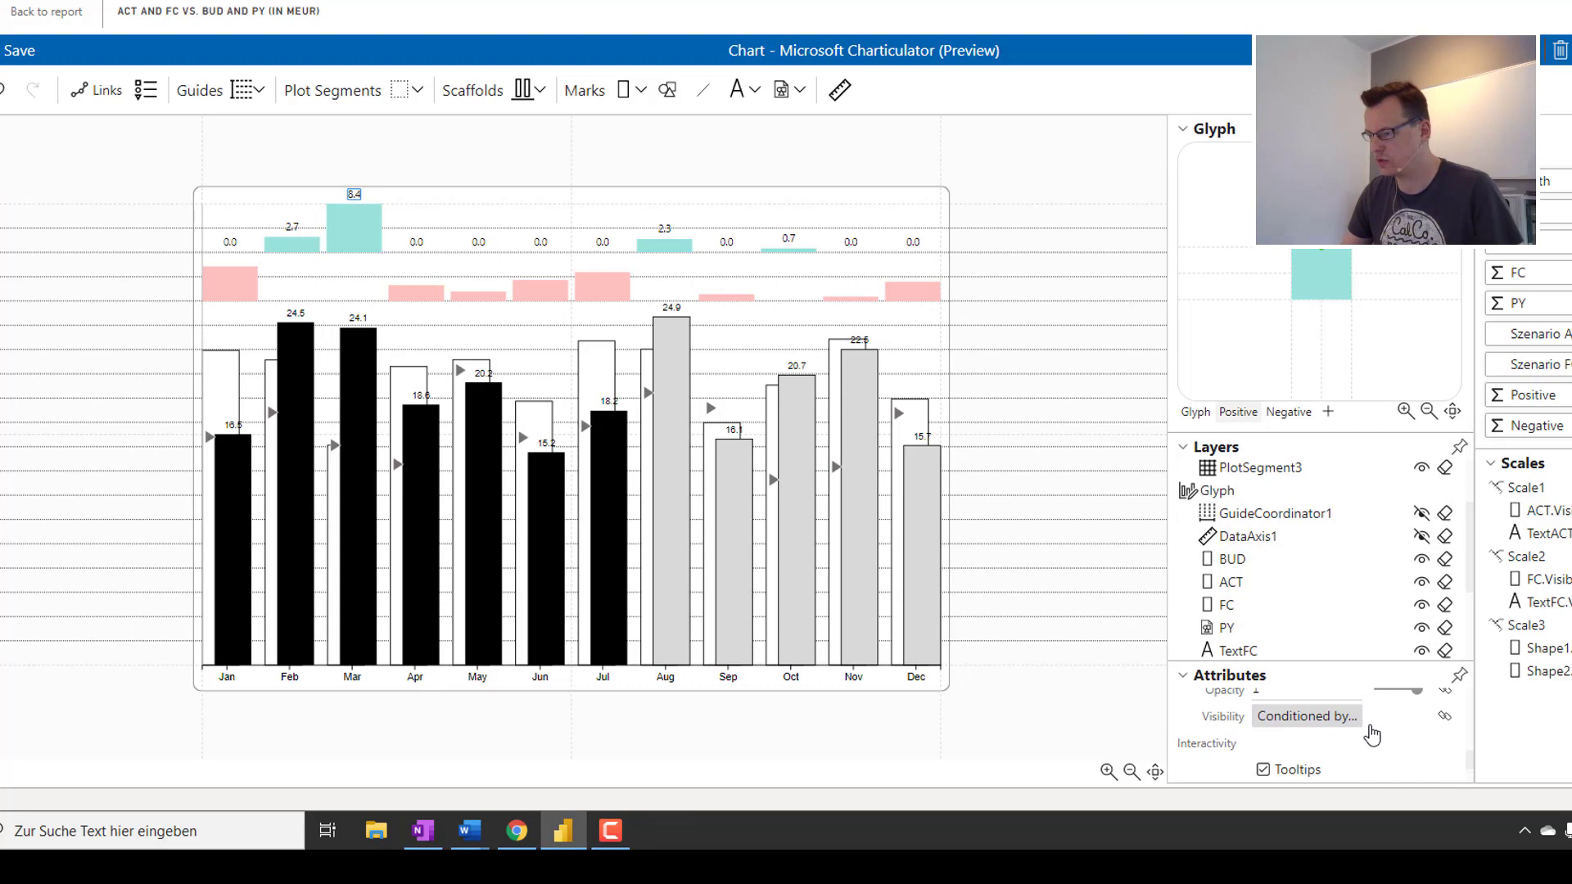
pyautogui.click(1446, 741)
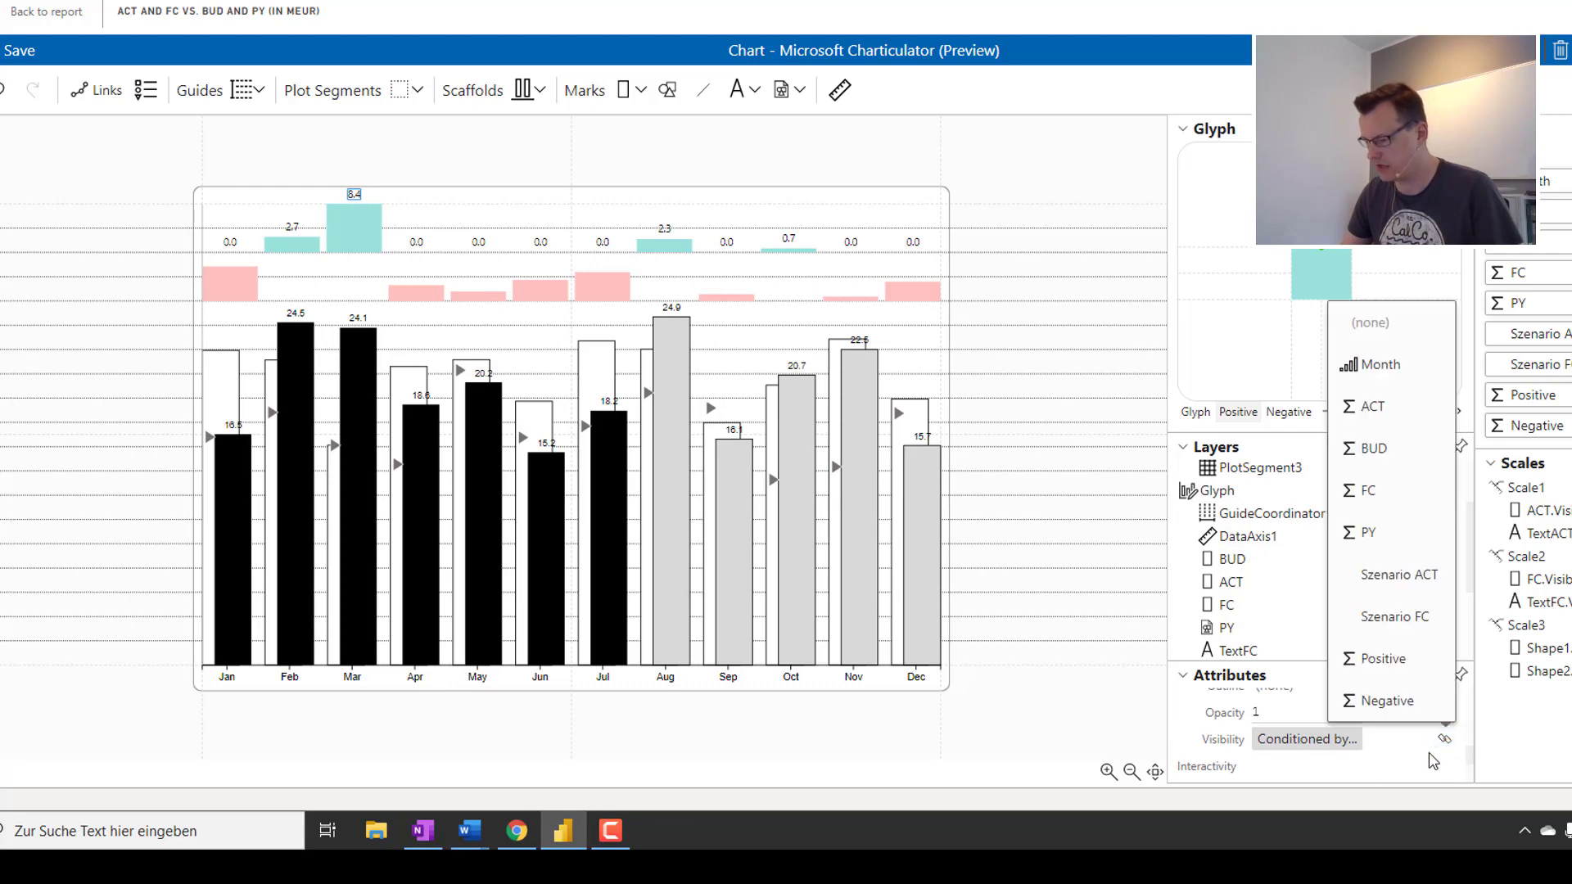
pyautogui.click(1334, 742)
pyautogui.click(1335, 742)
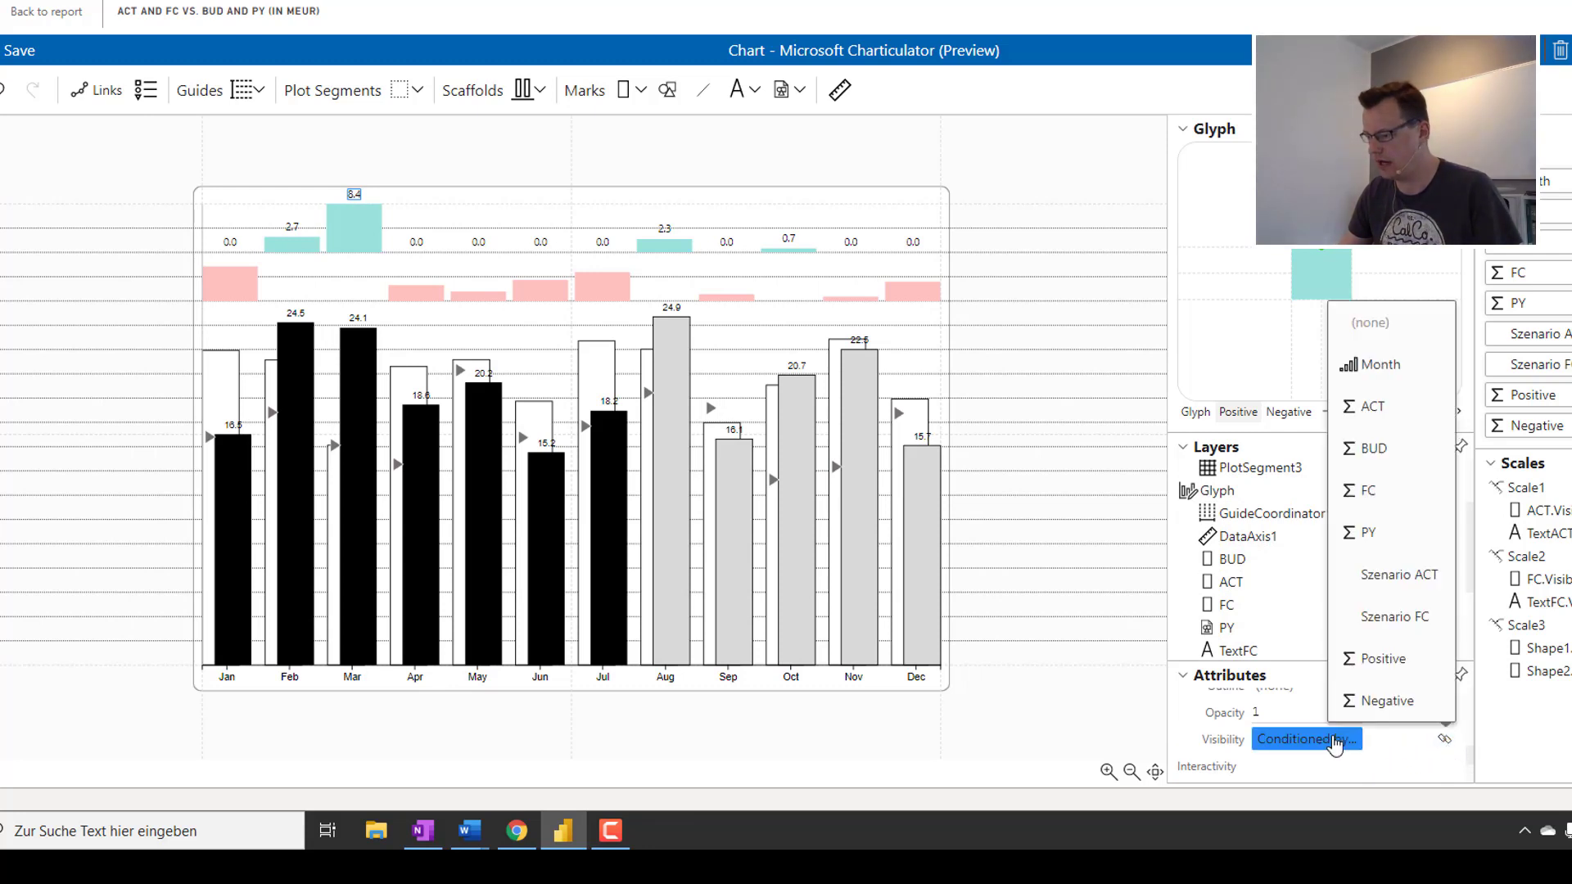
pyautogui.click(1445, 739)
pyautogui.click(1445, 739)
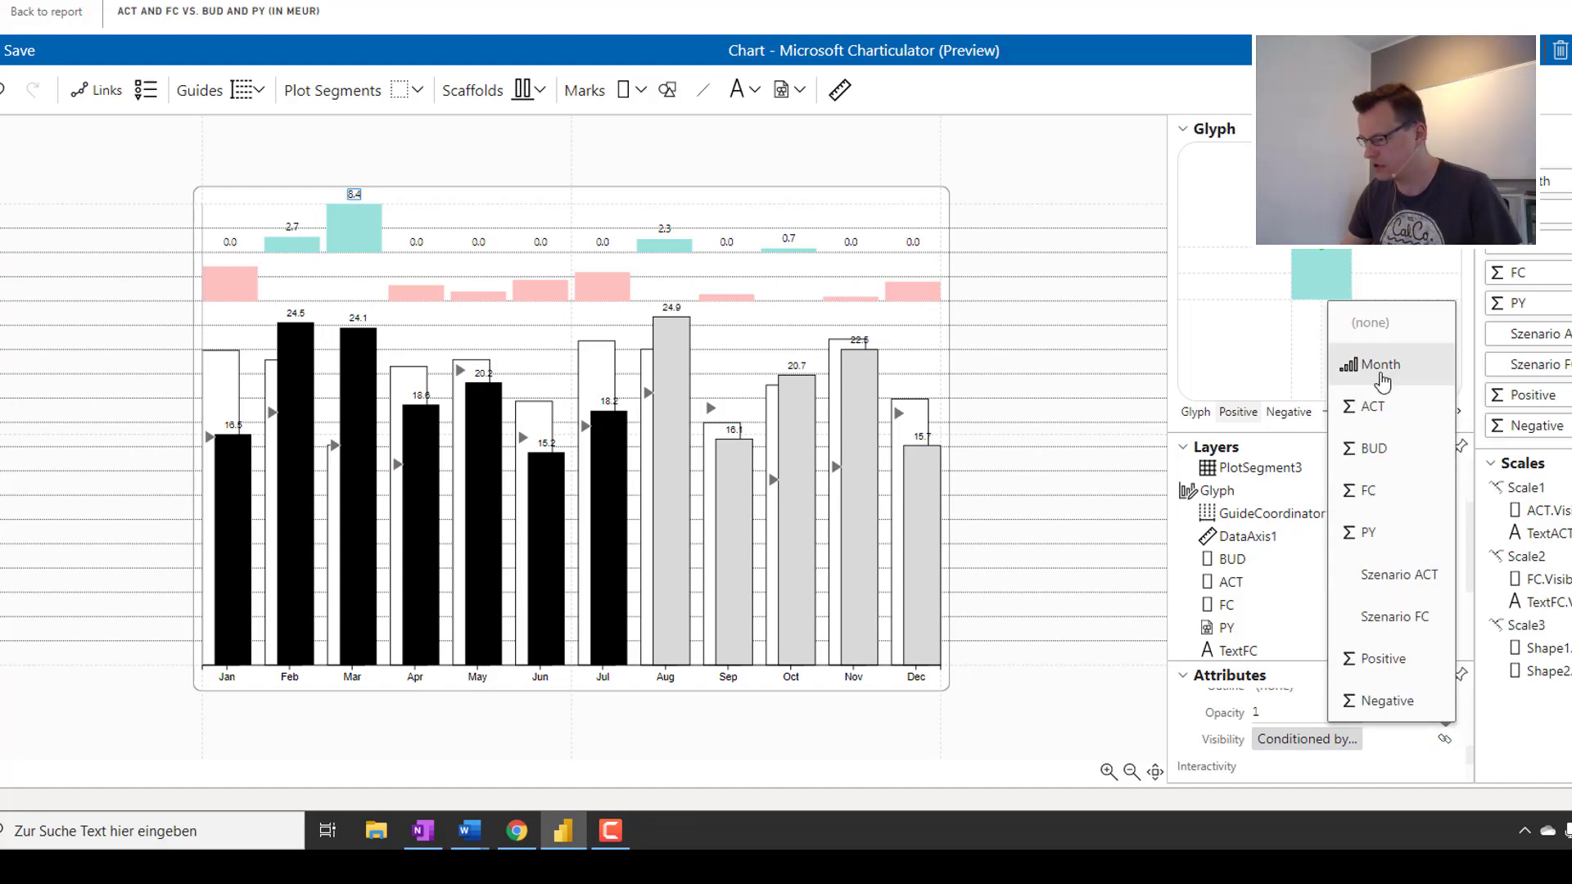
pyautogui.click(1383, 658)
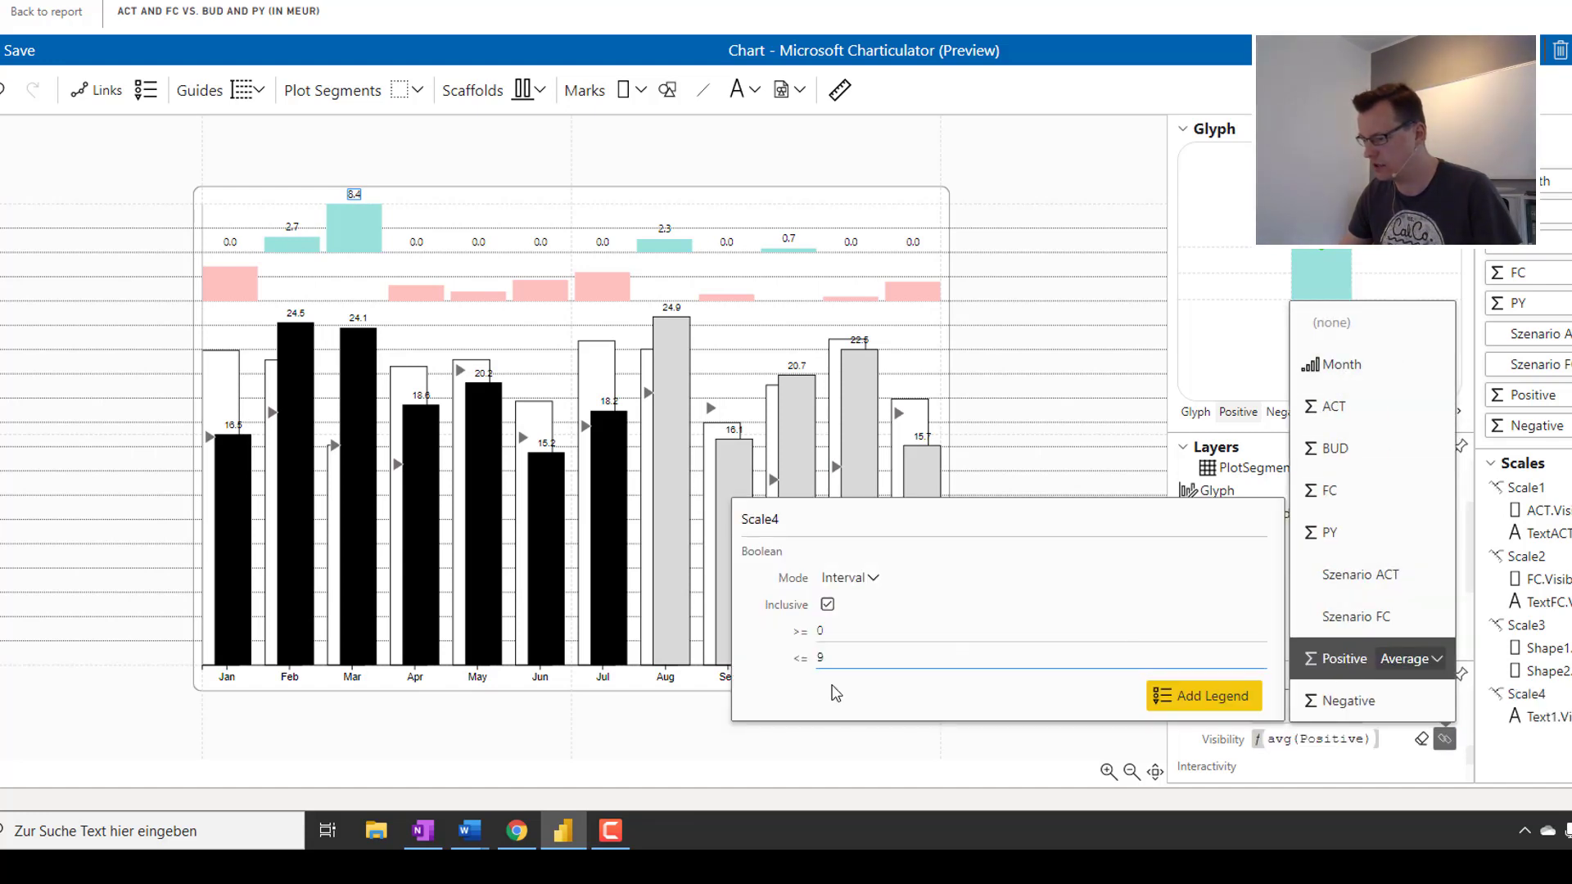
# Set the Scale4 visibility mode to Greater with Inclusive unchecked, hiding the 0.0 labels.
pyautogui.click(920, 621)
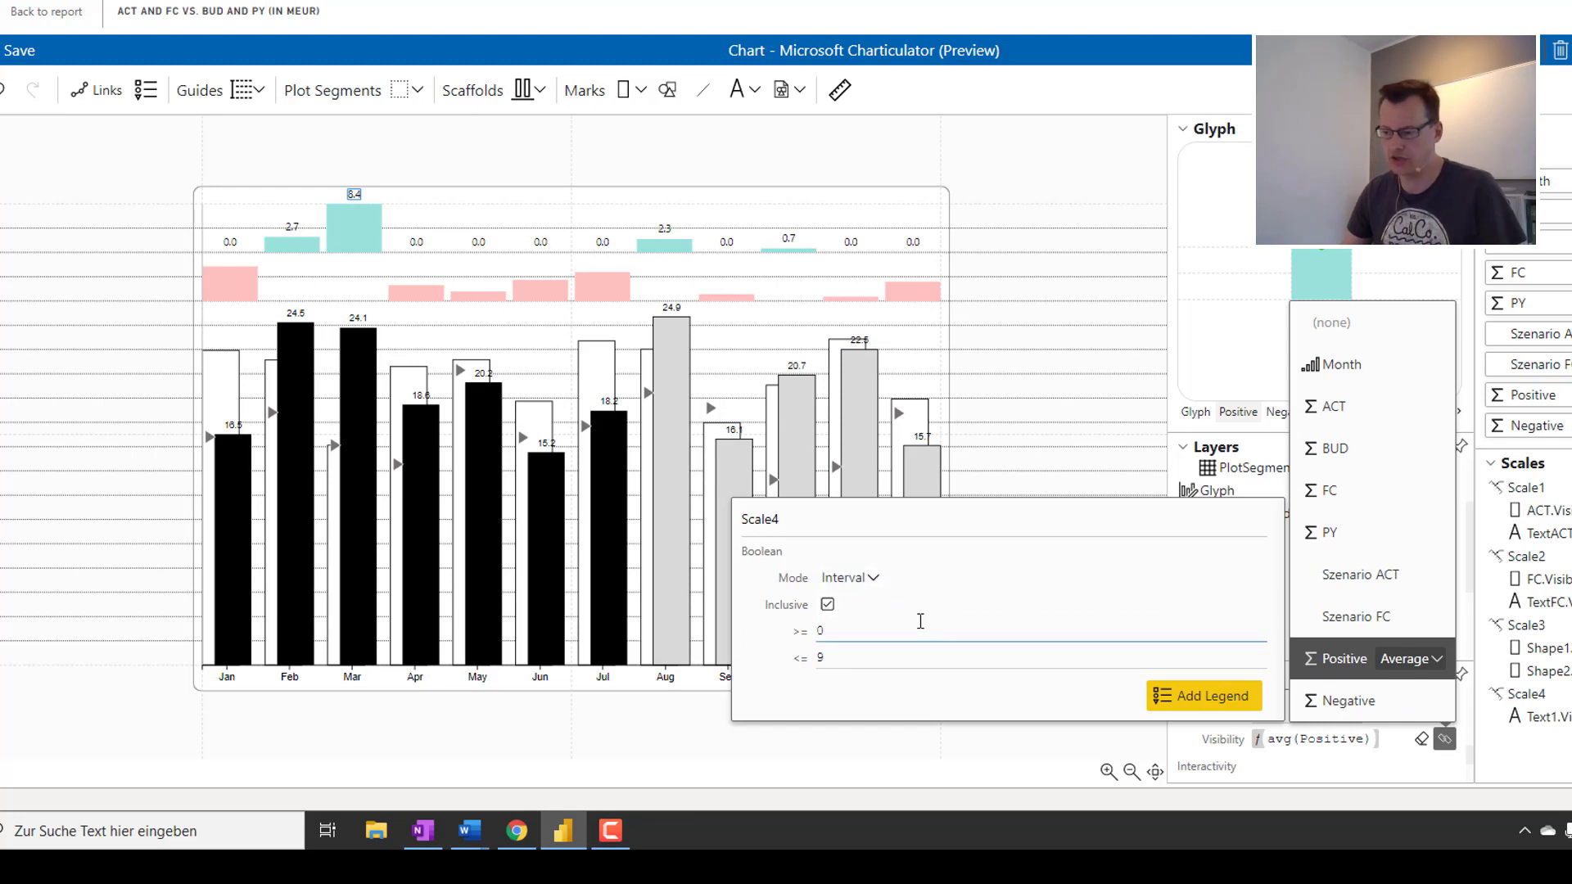
pyautogui.click(914, 625)
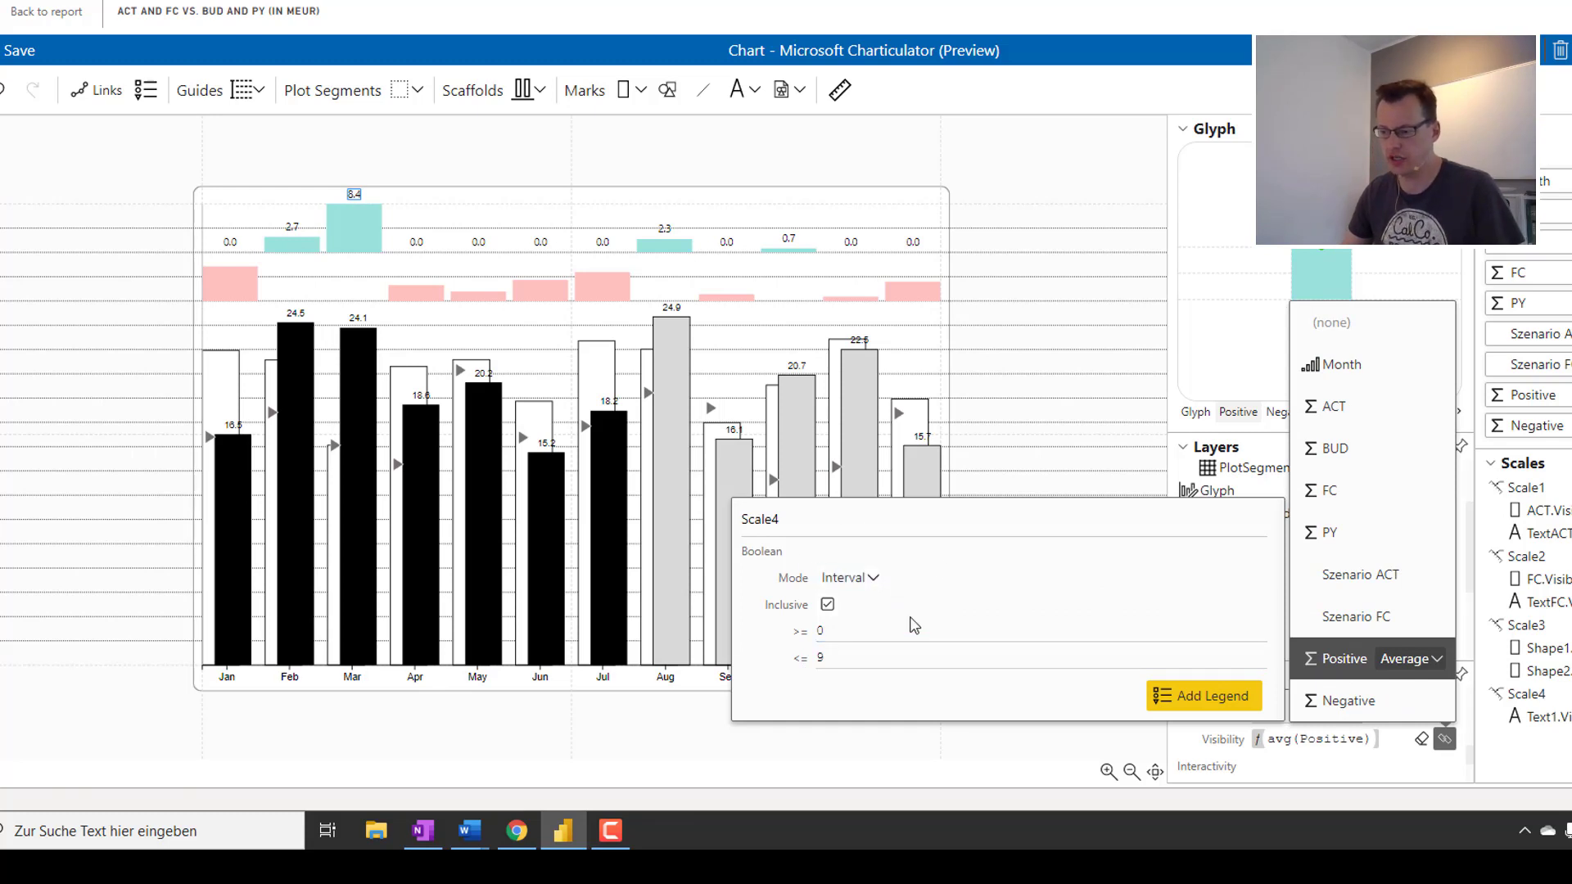
pyautogui.click(874, 586)
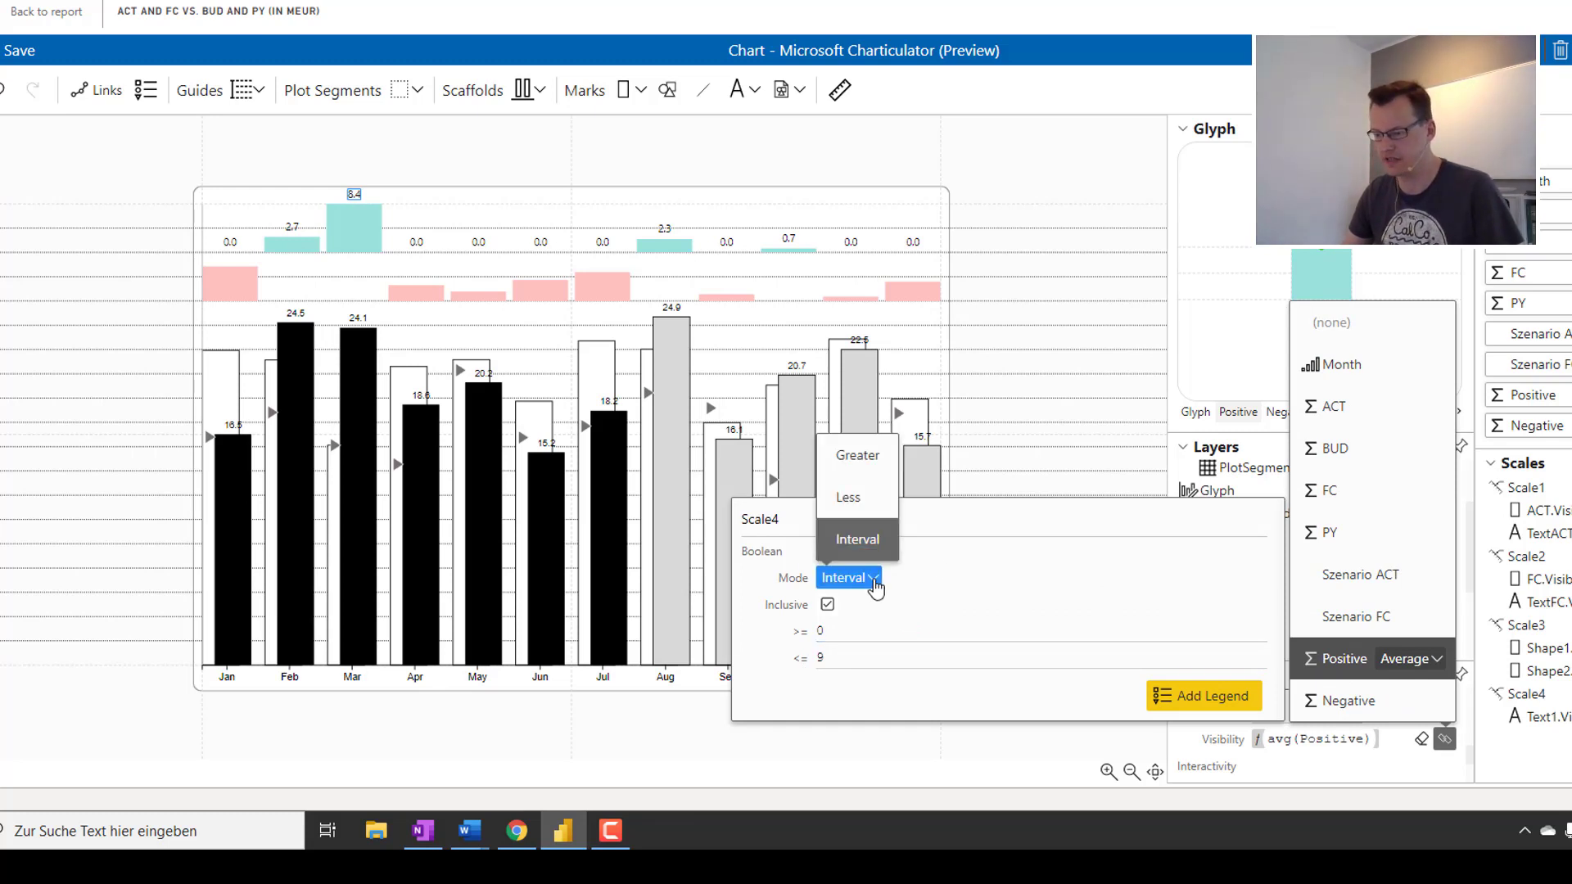
pyautogui.click(869, 458)
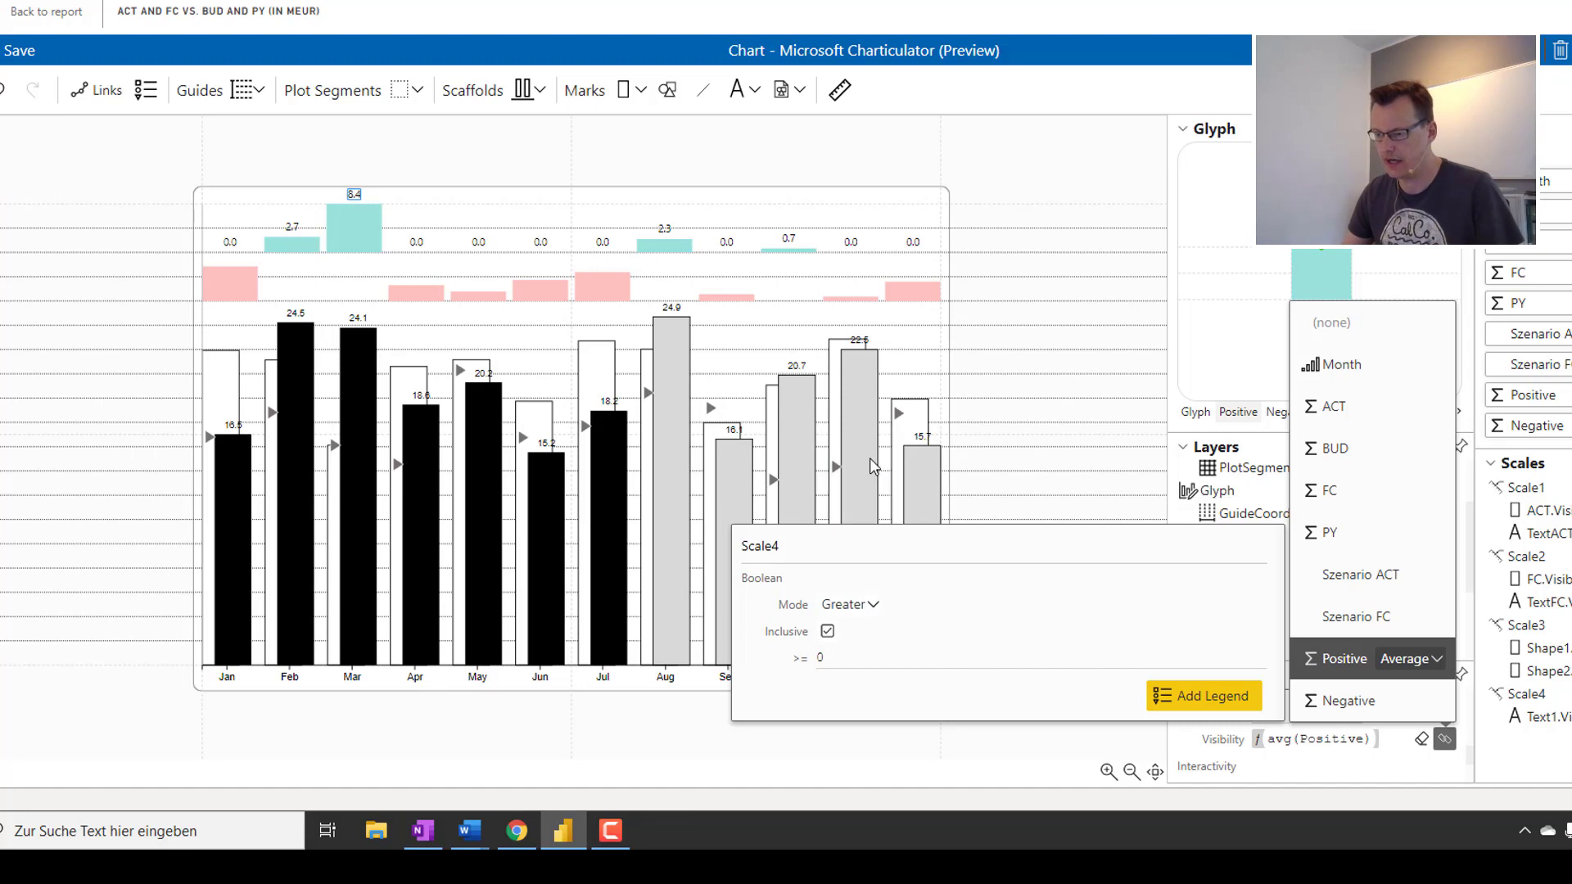
pyautogui.click(831, 639)
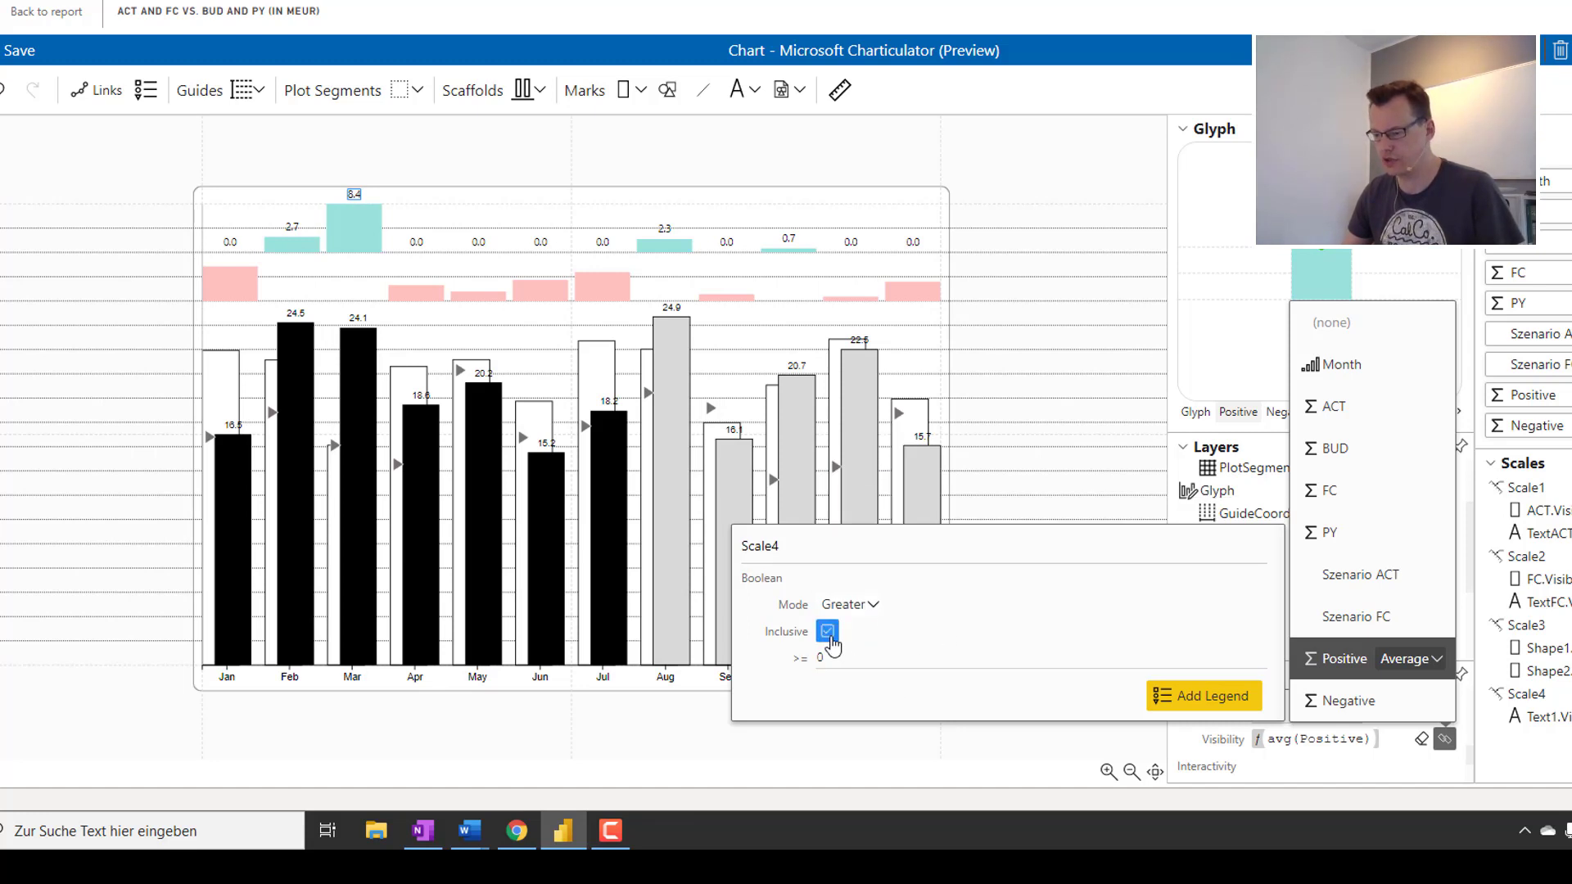
pyautogui.click(828, 635)
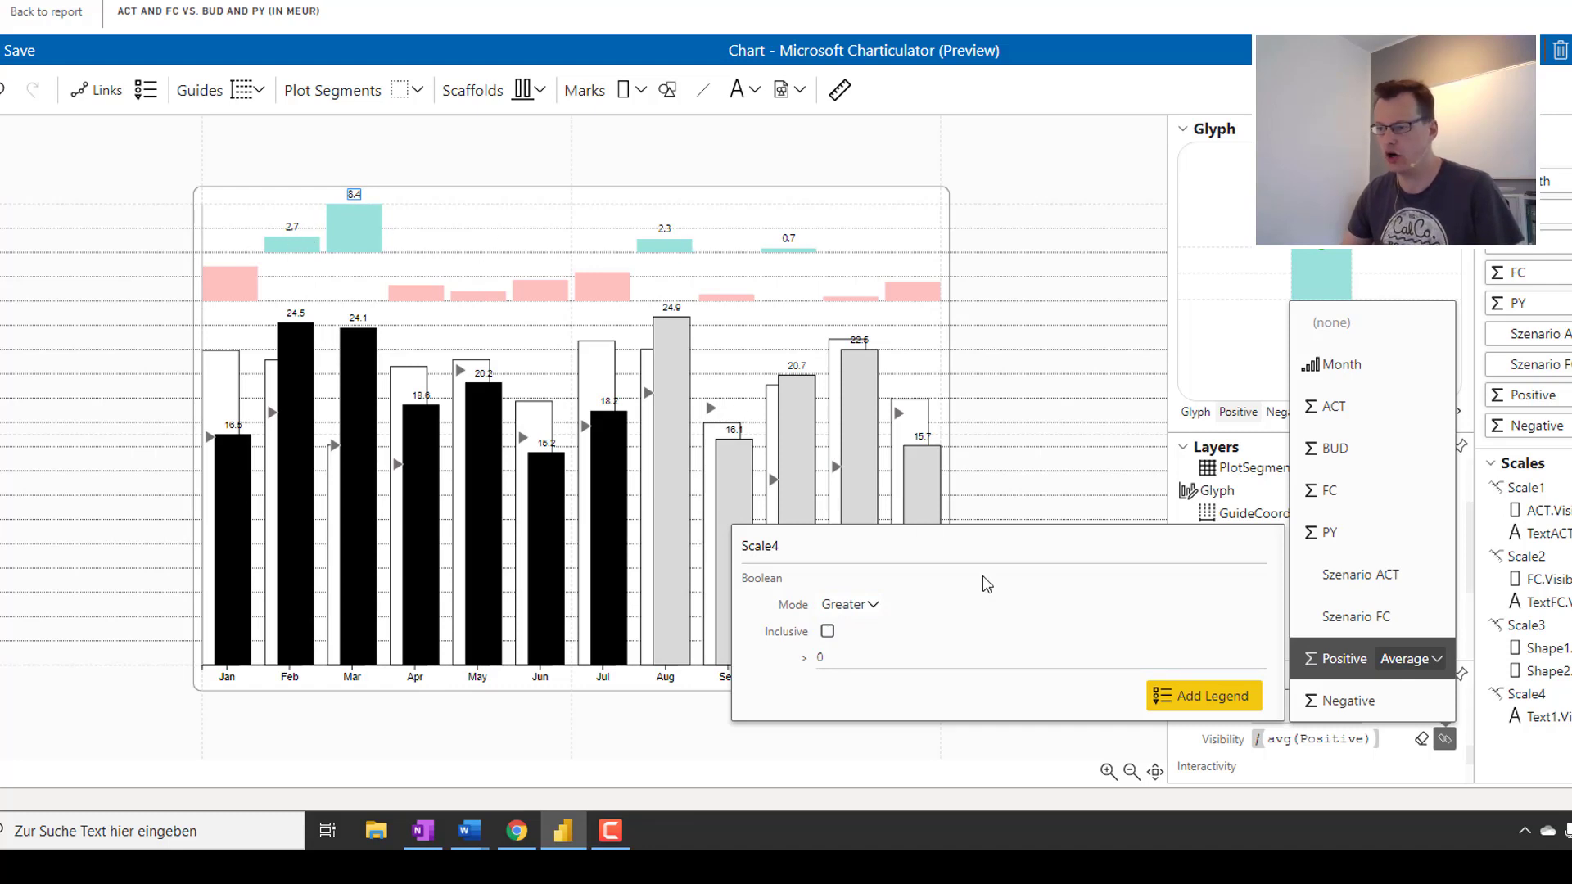
pyautogui.click(1227, 708)
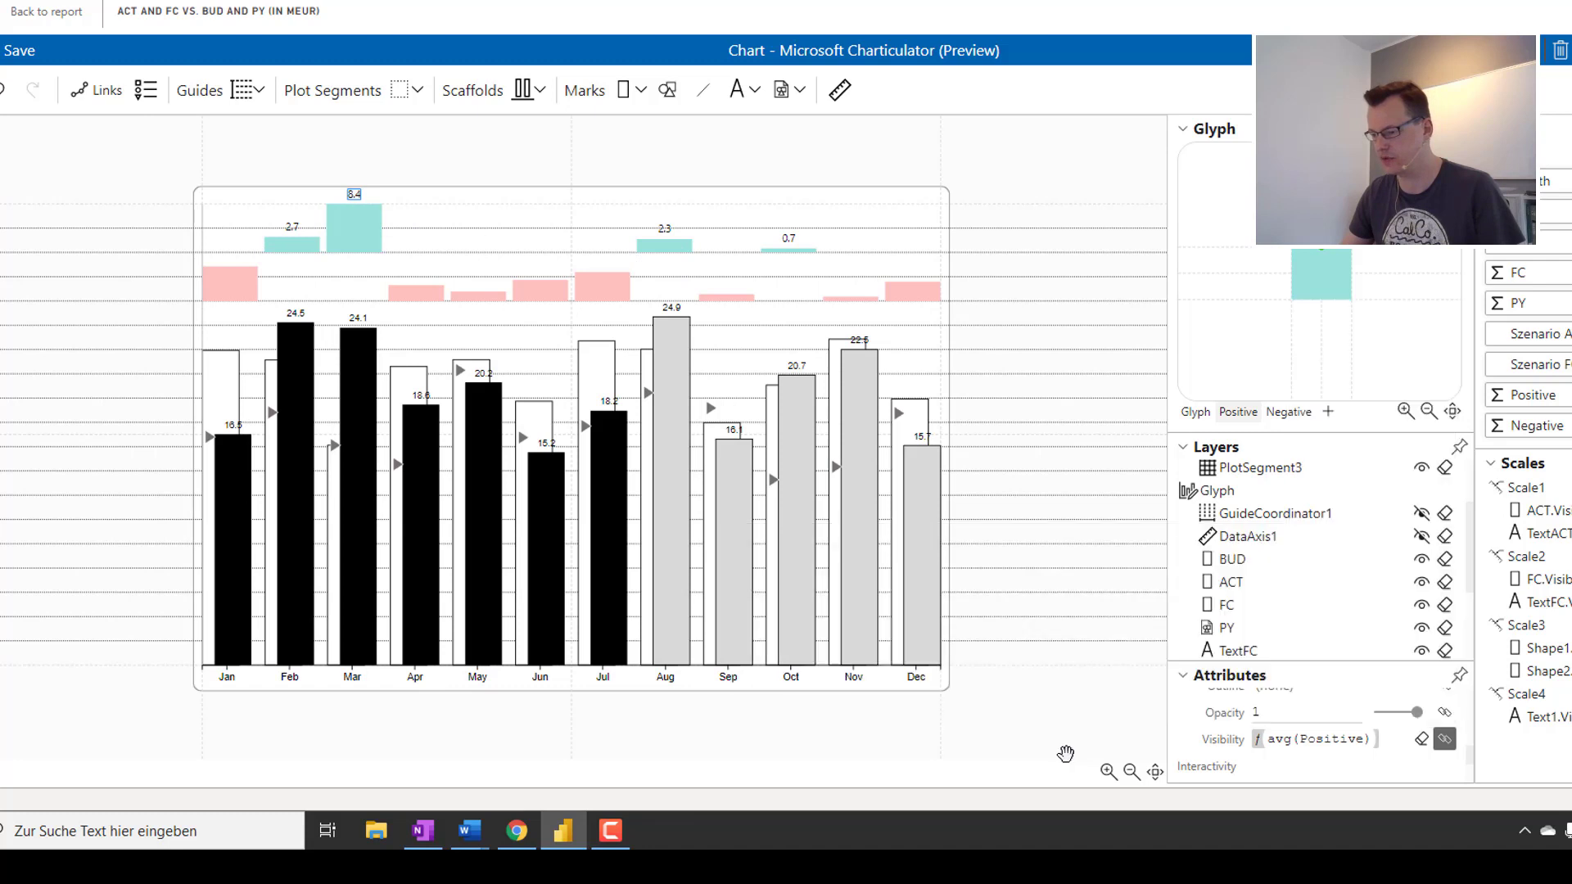
# Change PlotSegment3's vertical alignment from Bottom to Top so the pink bars hang down.
pyautogui.click(459, 272)
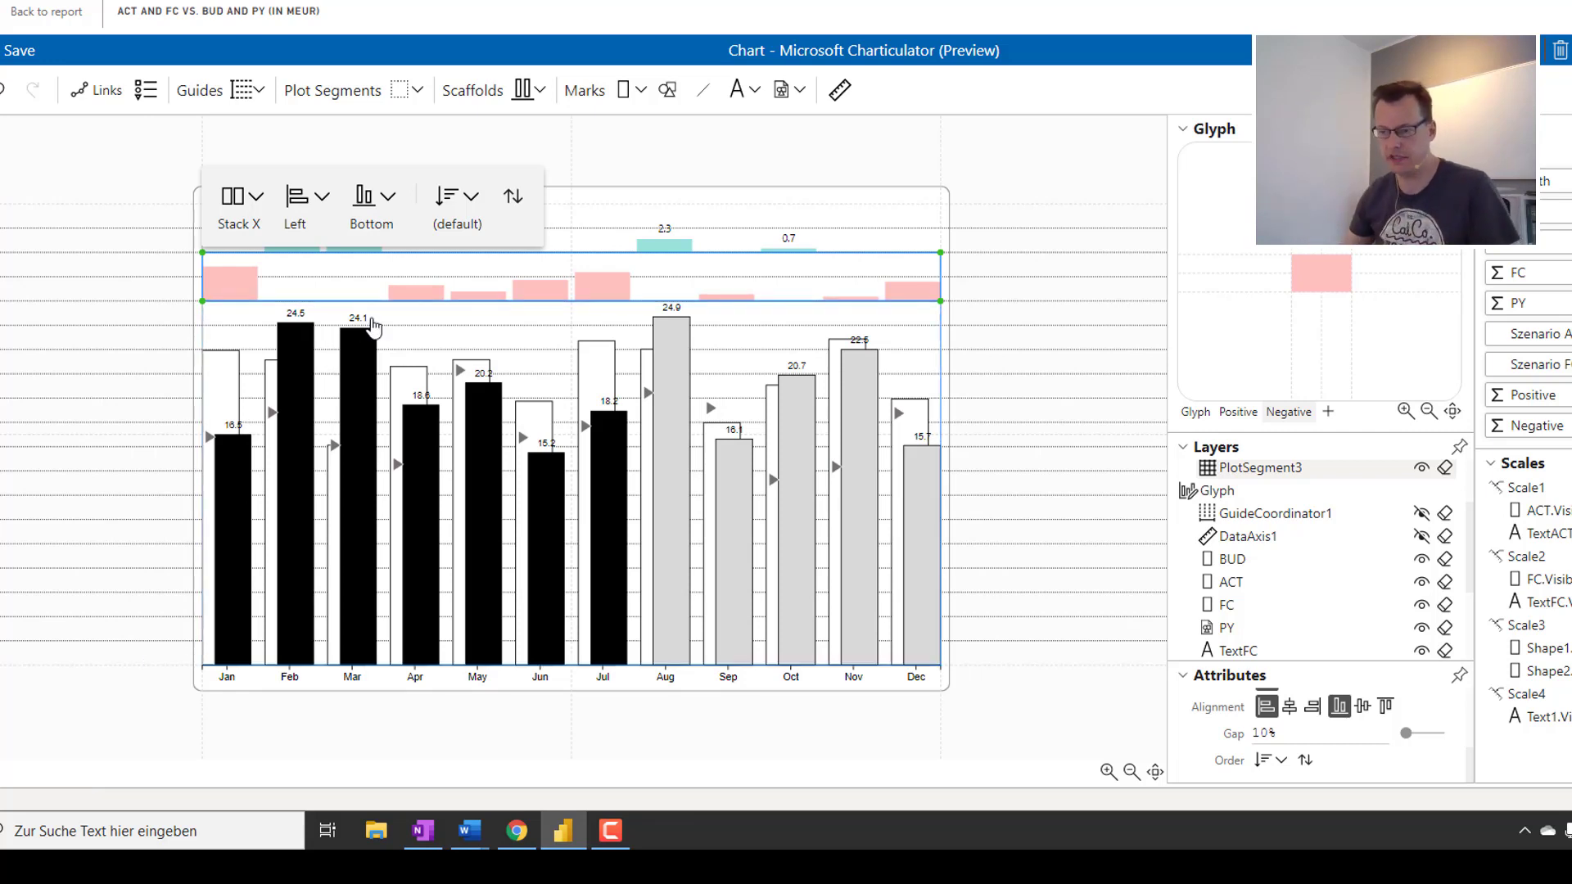
pyautogui.click(396, 205)
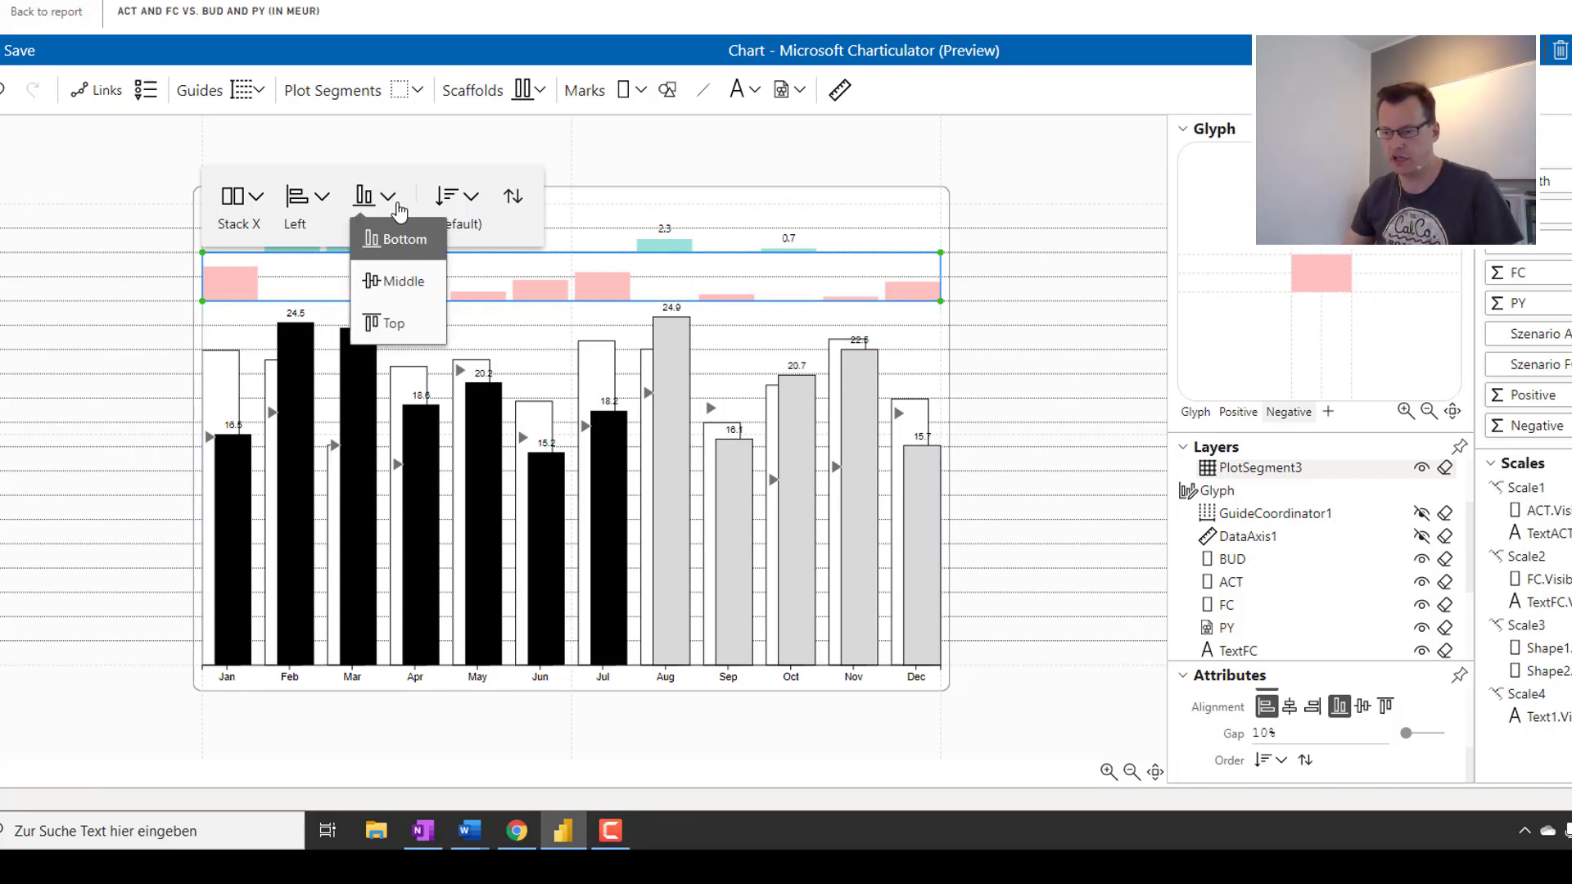
pyautogui.click(401, 330)
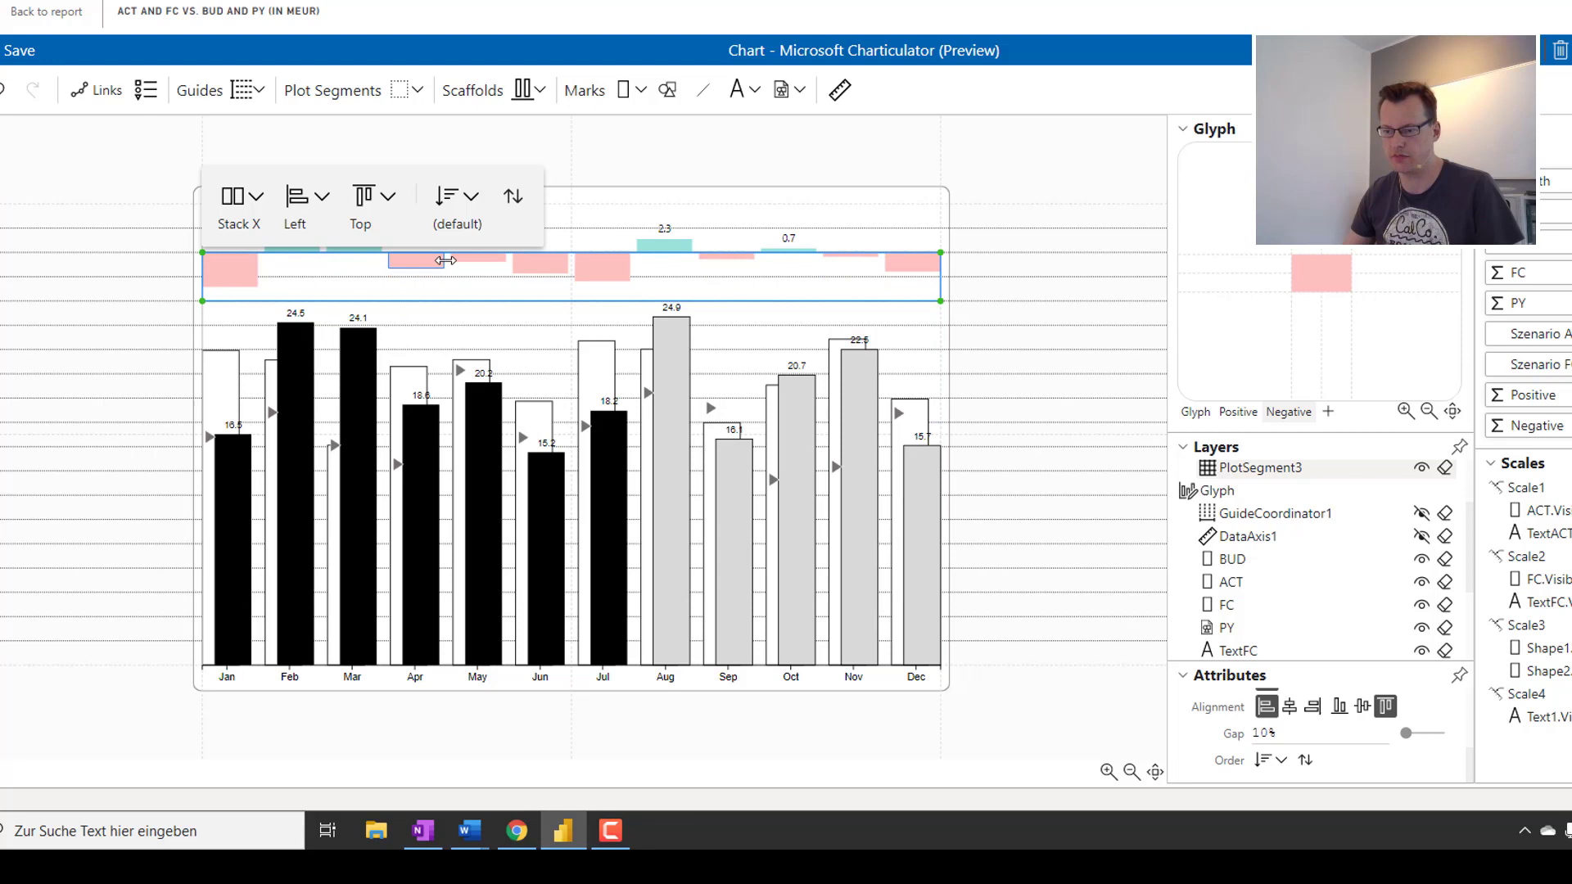
pyautogui.click(985, 723)
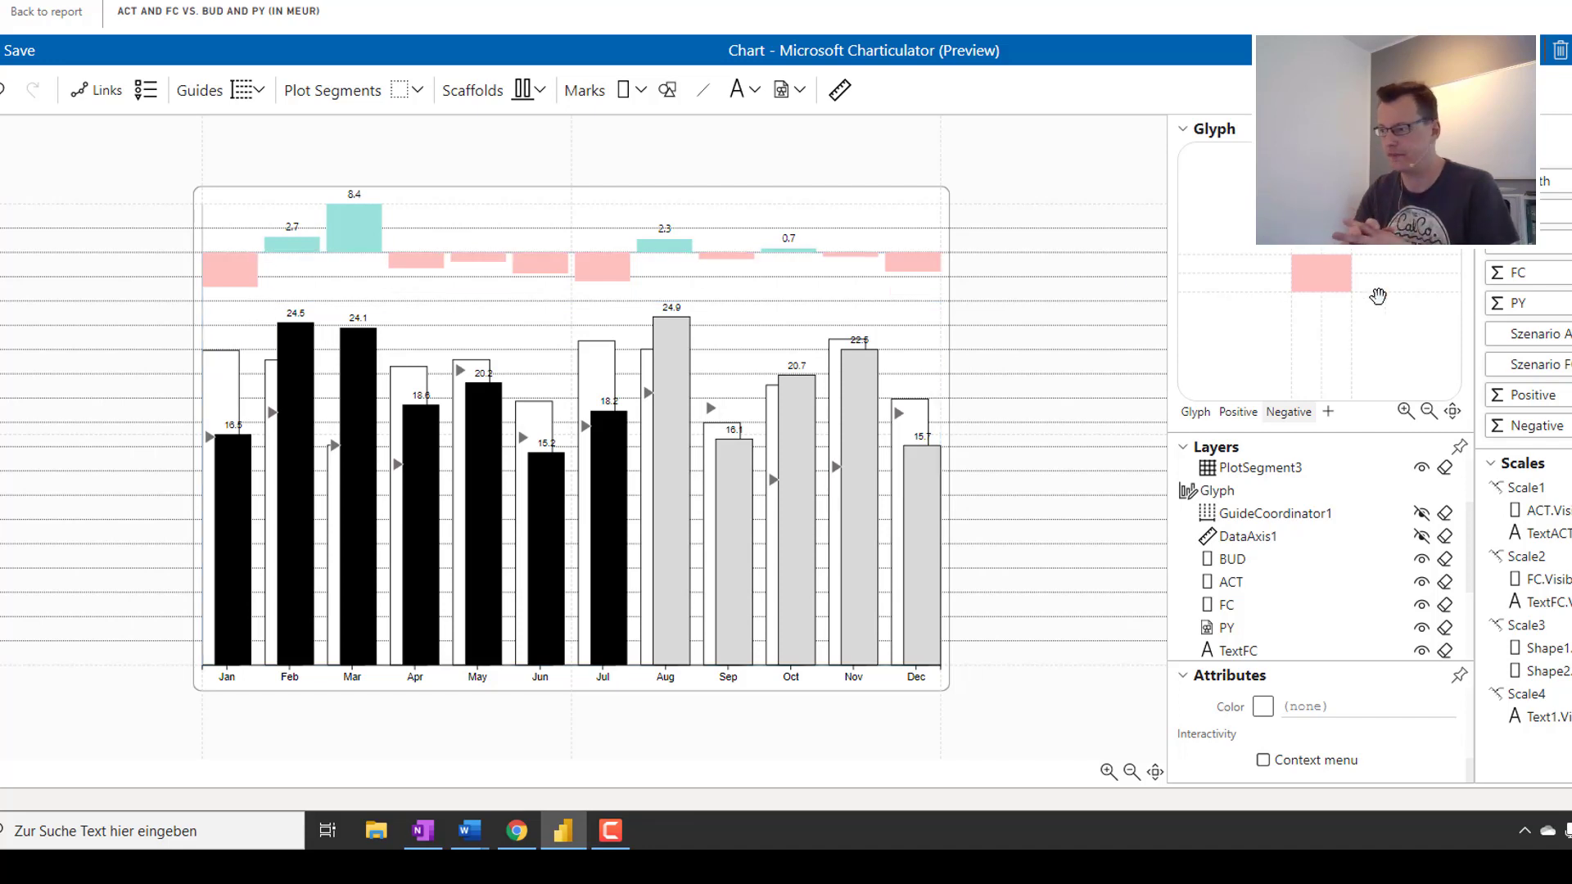
pyautogui.click(232, 283)
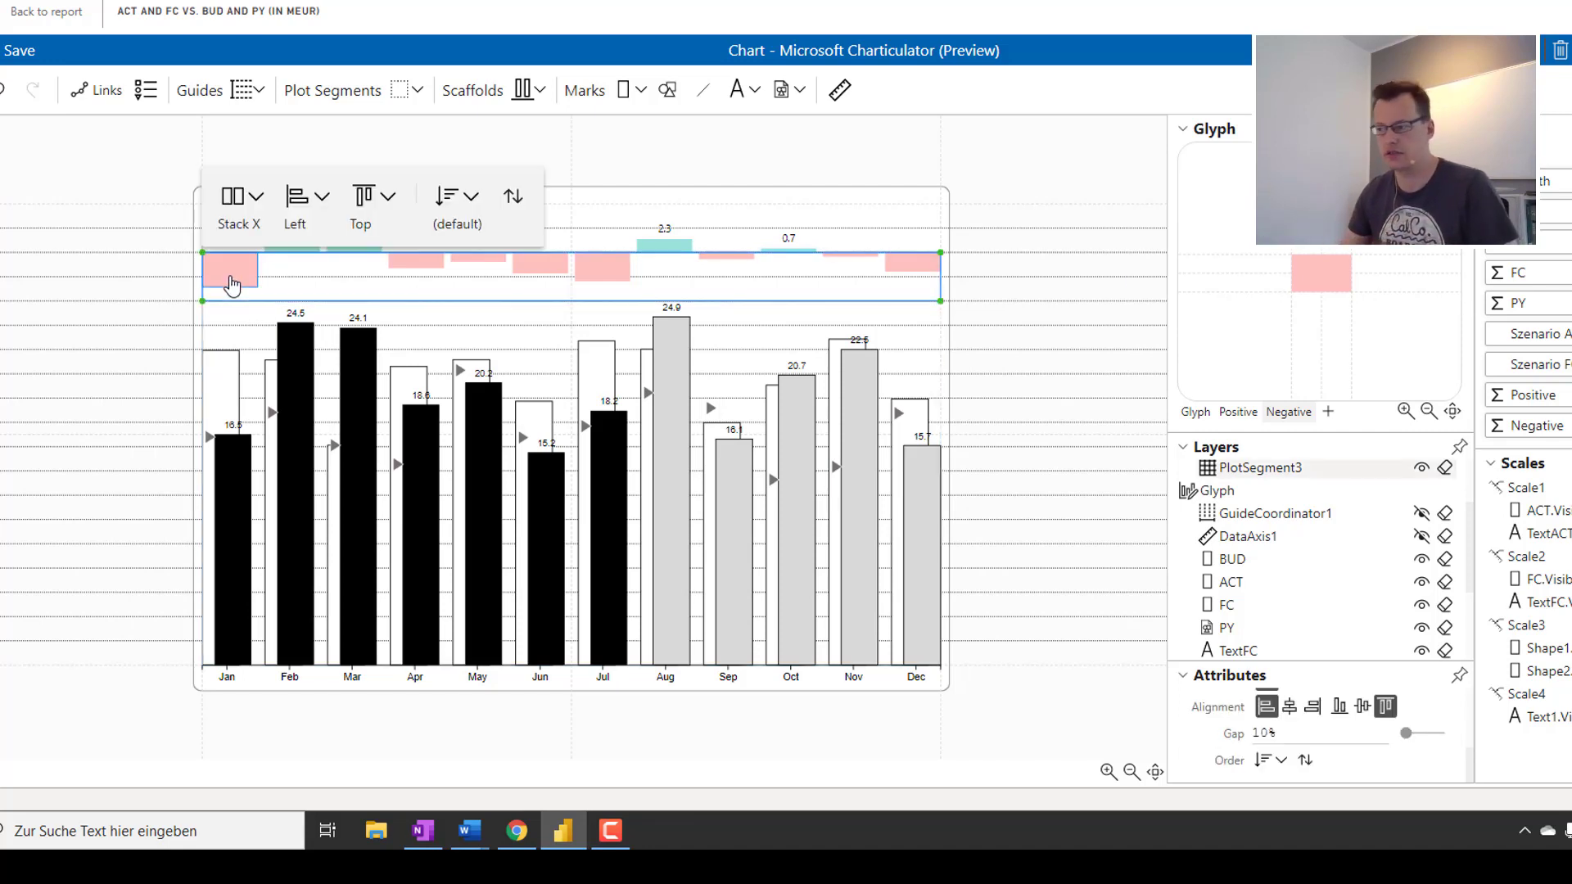
pyautogui.click(737, 90)
# Add a text label below each pink bar showing its Negative value.
pyautogui.click(1321, 296)
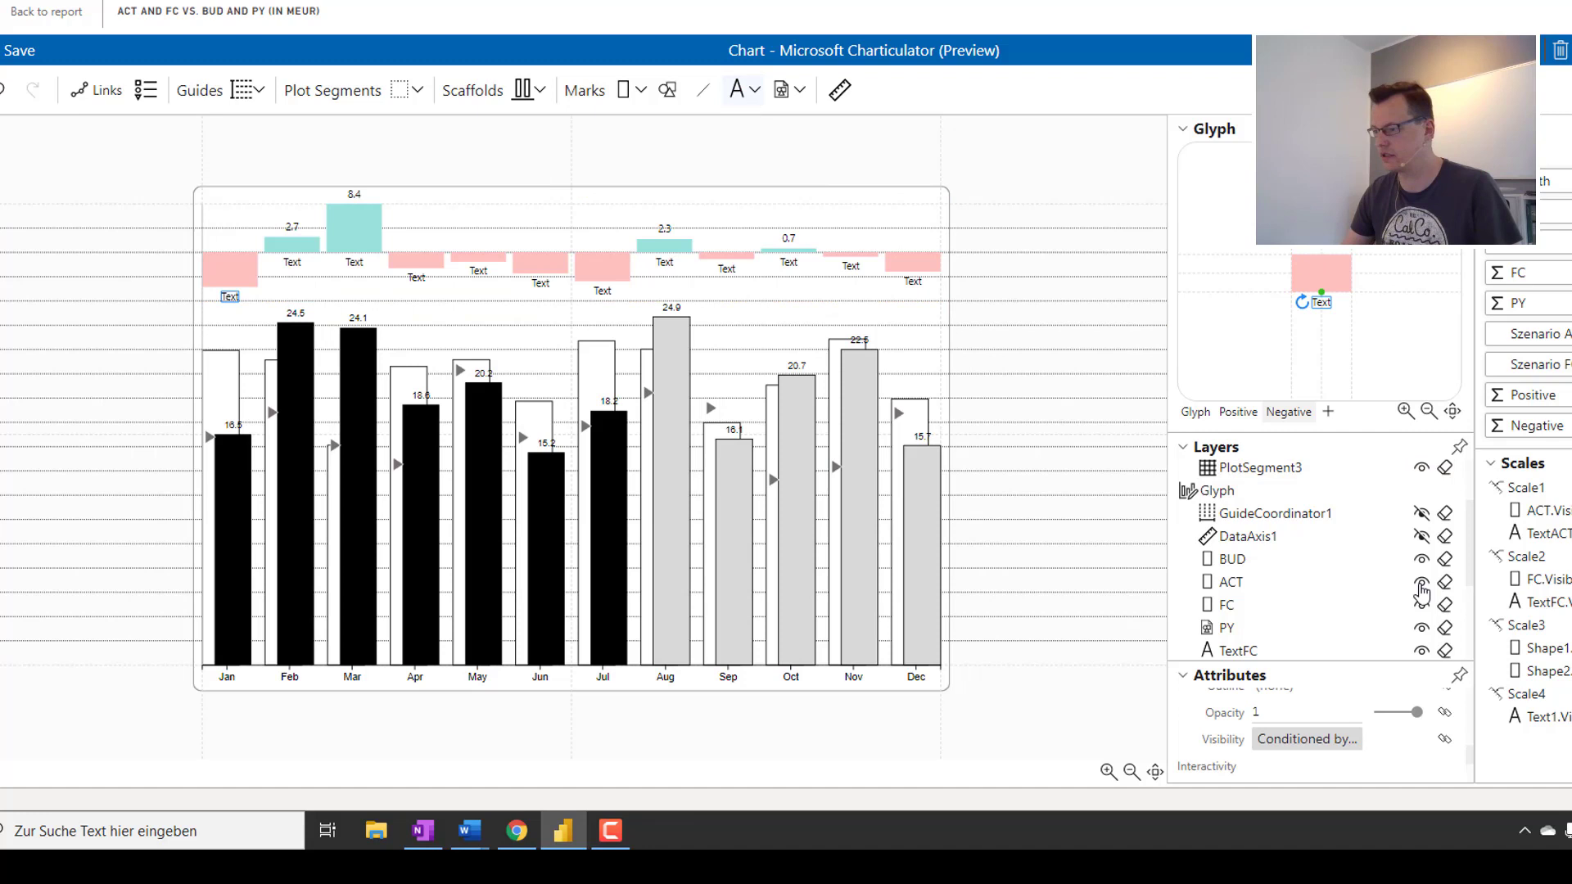
pyautogui.scroll(5, 1349, 739)
pyautogui.scroll(-4, 1349, 739)
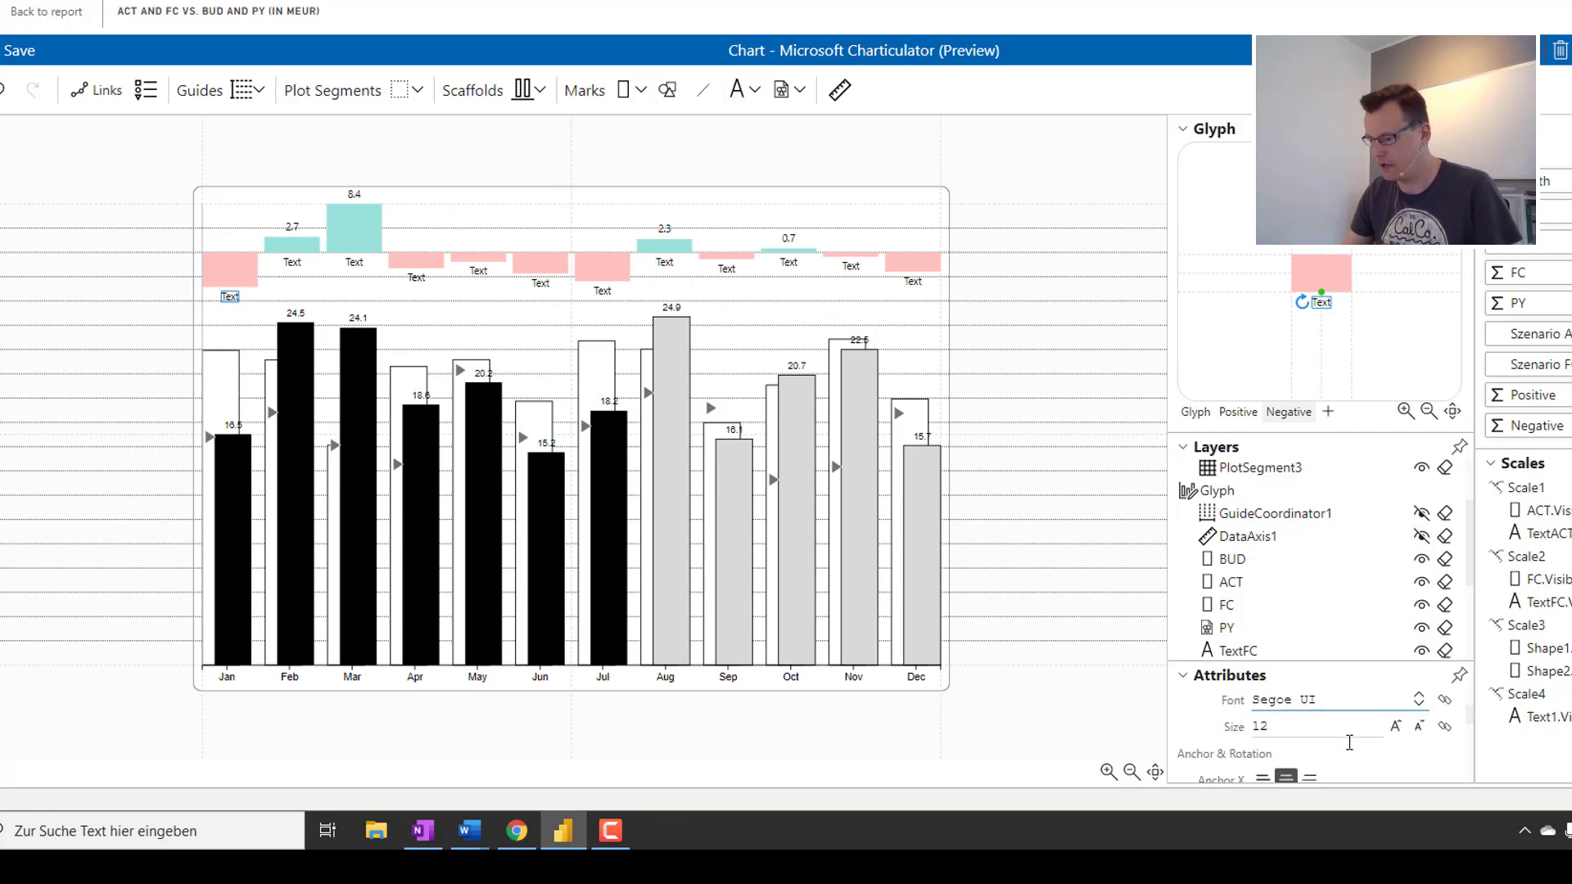
pyautogui.click(1310, 749)
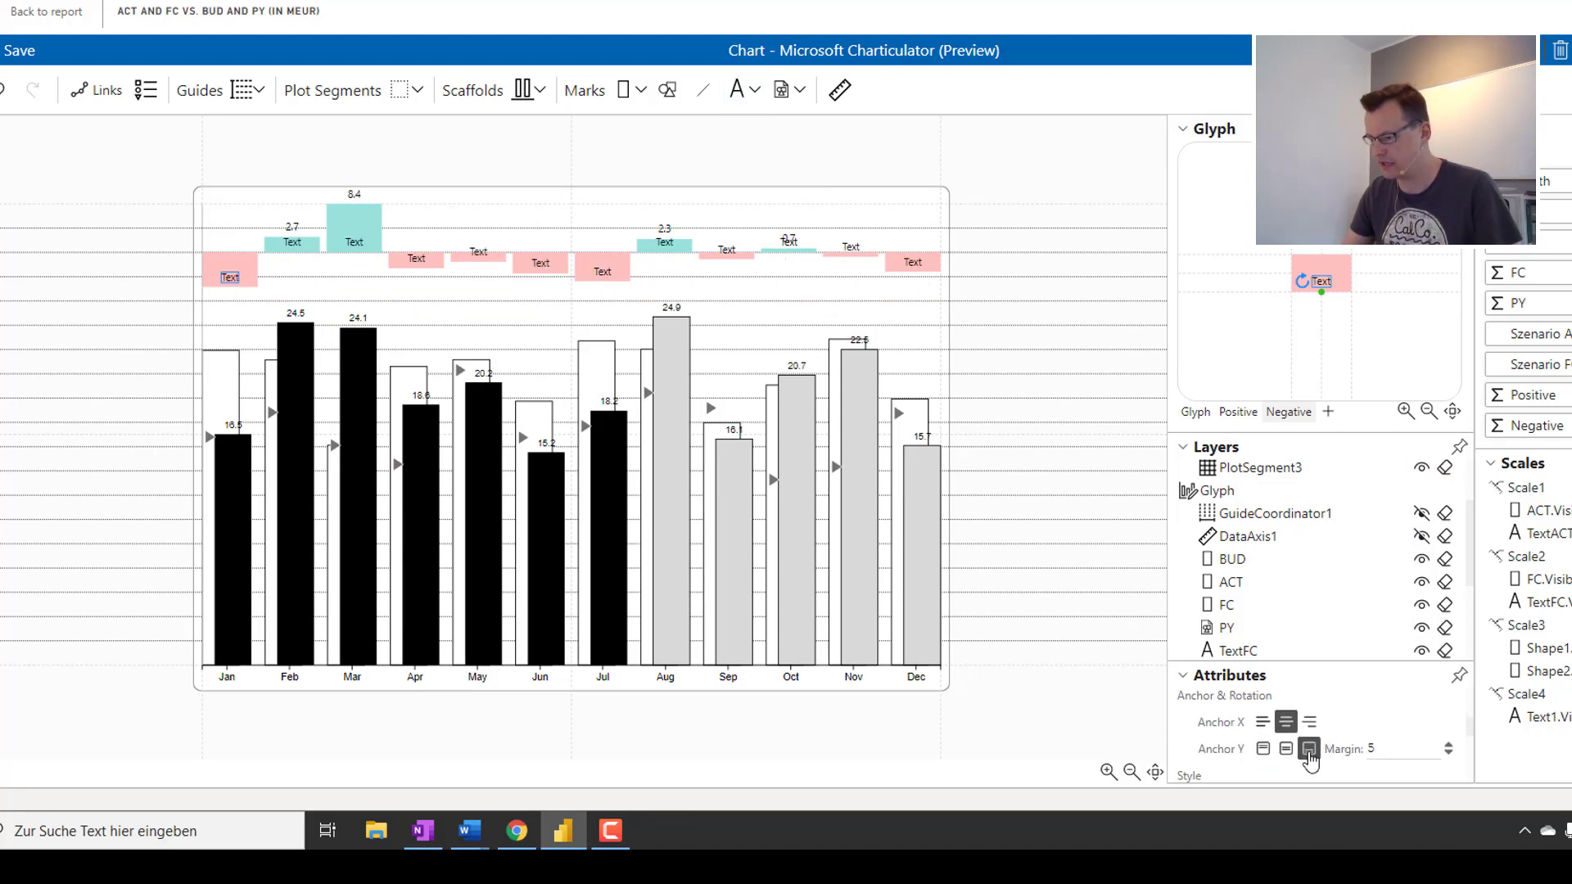
pyautogui.click(1263, 749)
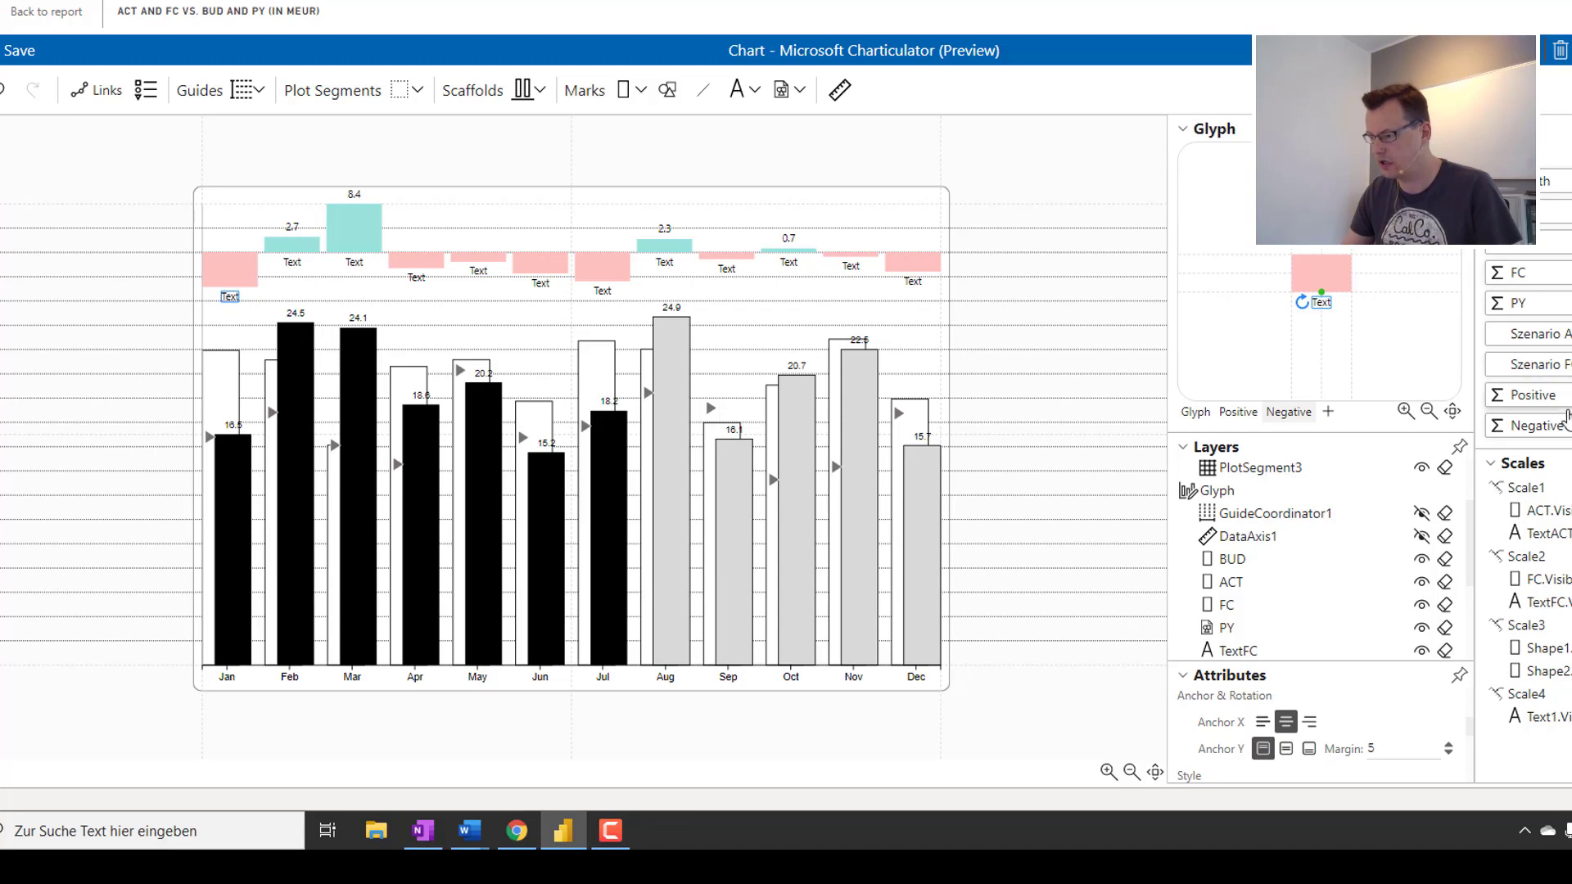
pyautogui.moveTo(1536, 426); pyautogui.dragTo(1340, 318)
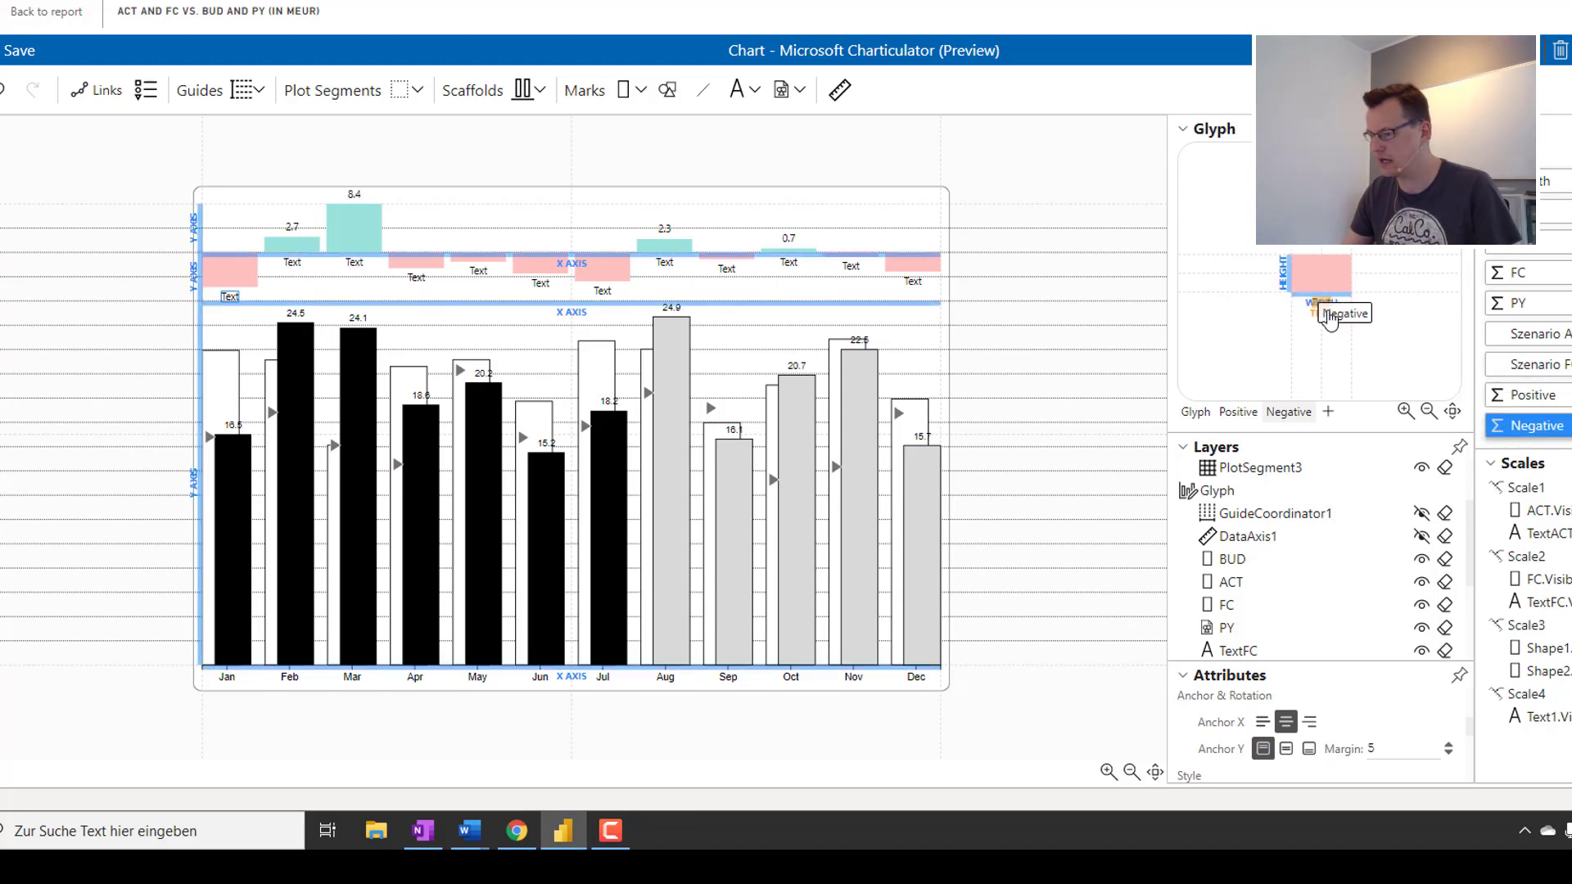
pyautogui.moveTo(1328, 320); pyautogui.dragTo(1324, 317)
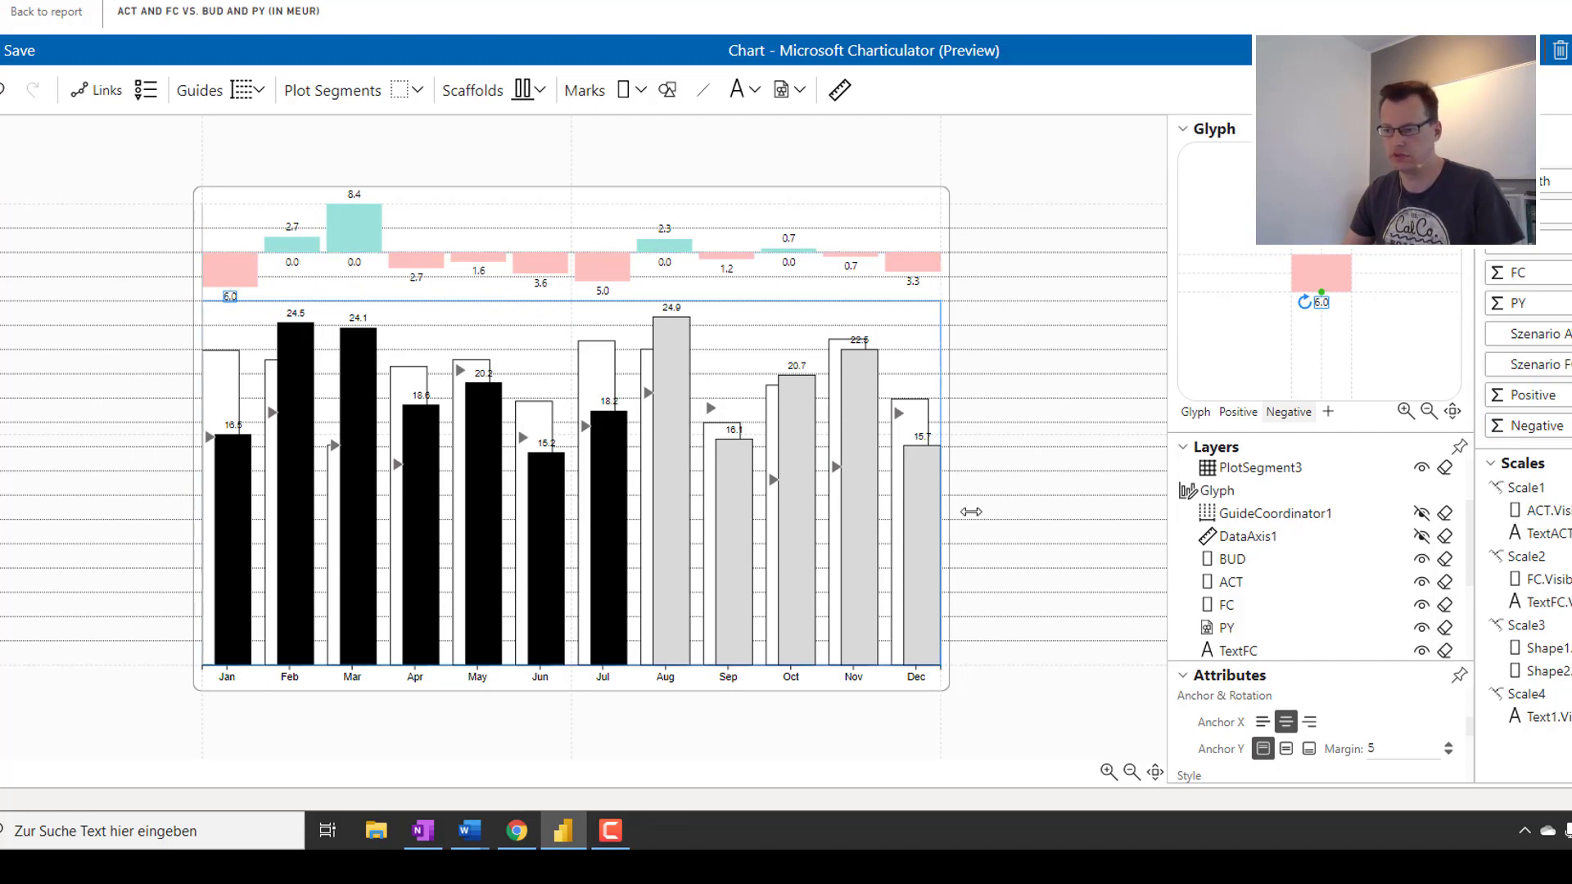
# Change the label text to -${avg(Negative)}{.1f} for a leading minus sign.
pyautogui.scroll(-3, 1310, 713)
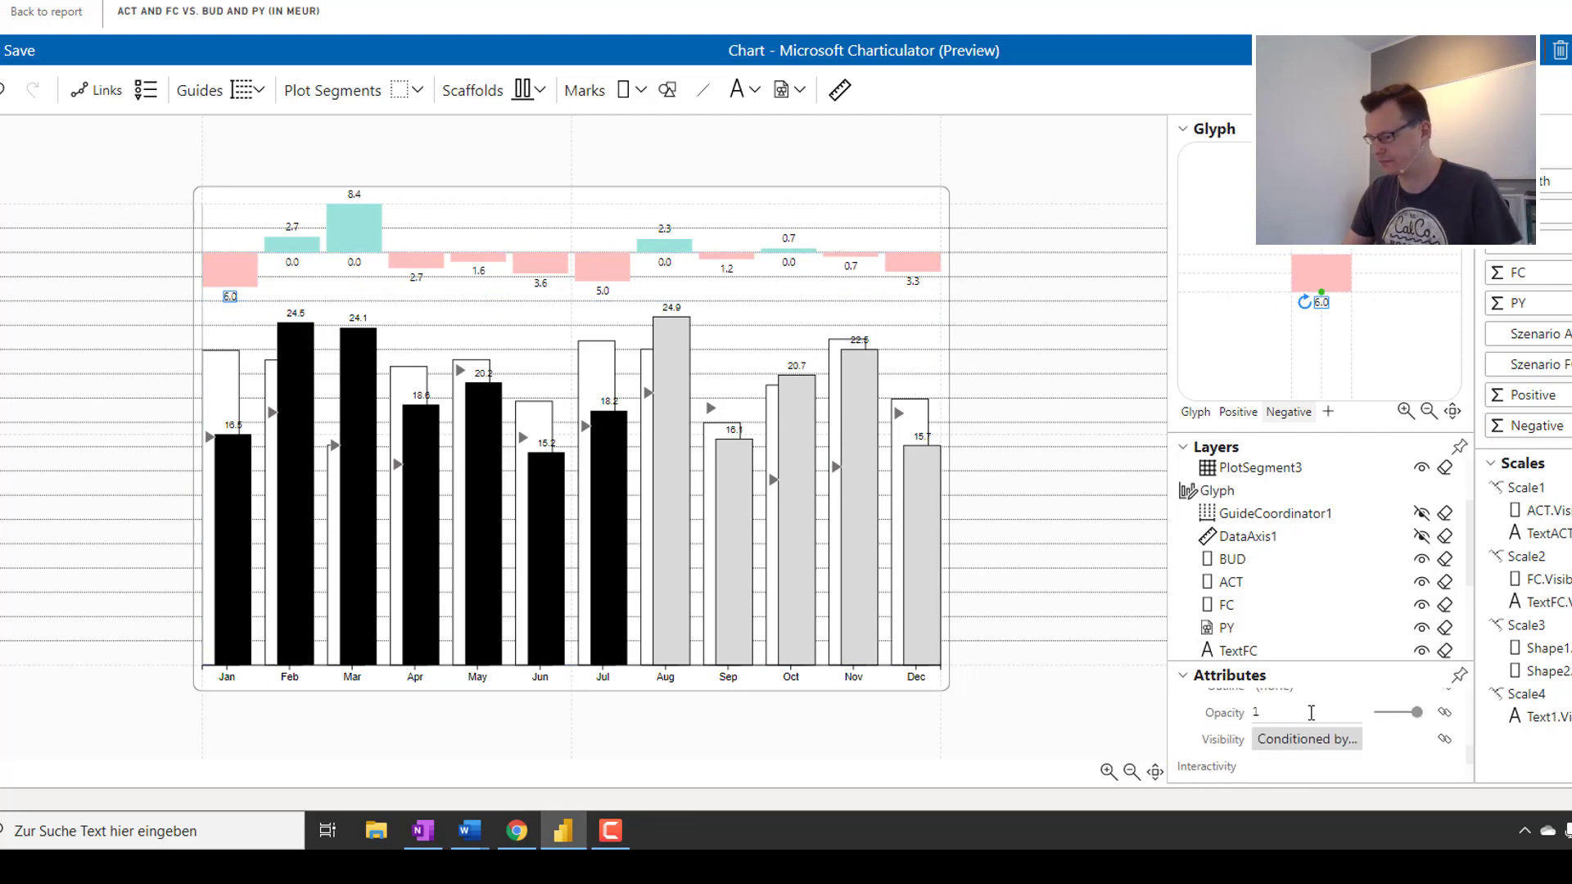
pyautogui.scroll(5, 1311, 716)
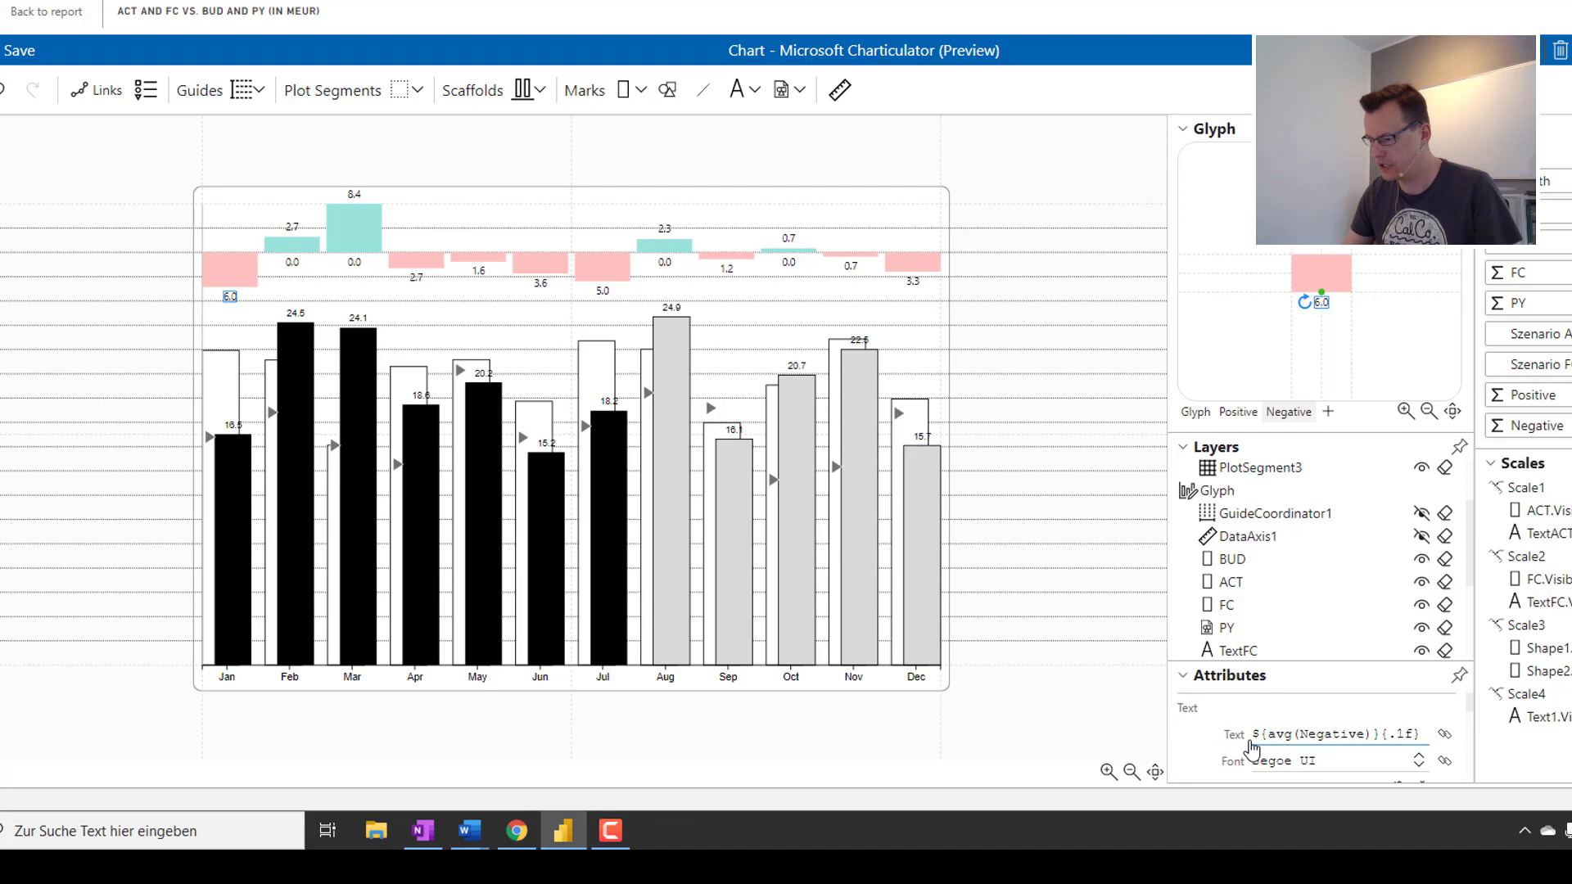
pyautogui.click(1254, 733)
pyautogui.click(1253, 734)
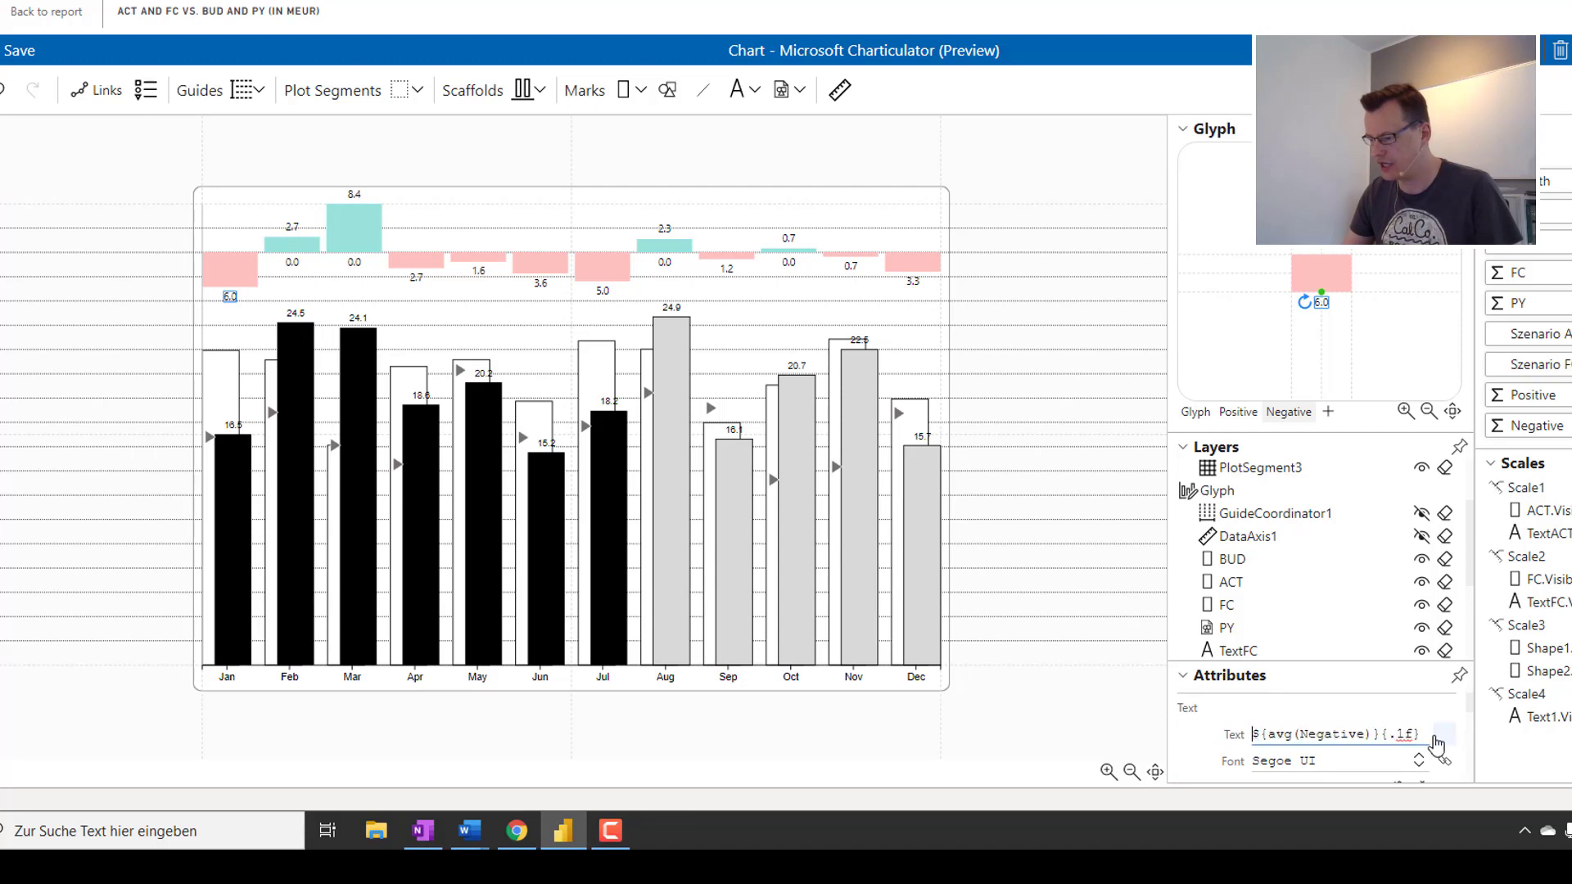
pyautogui.write('-')
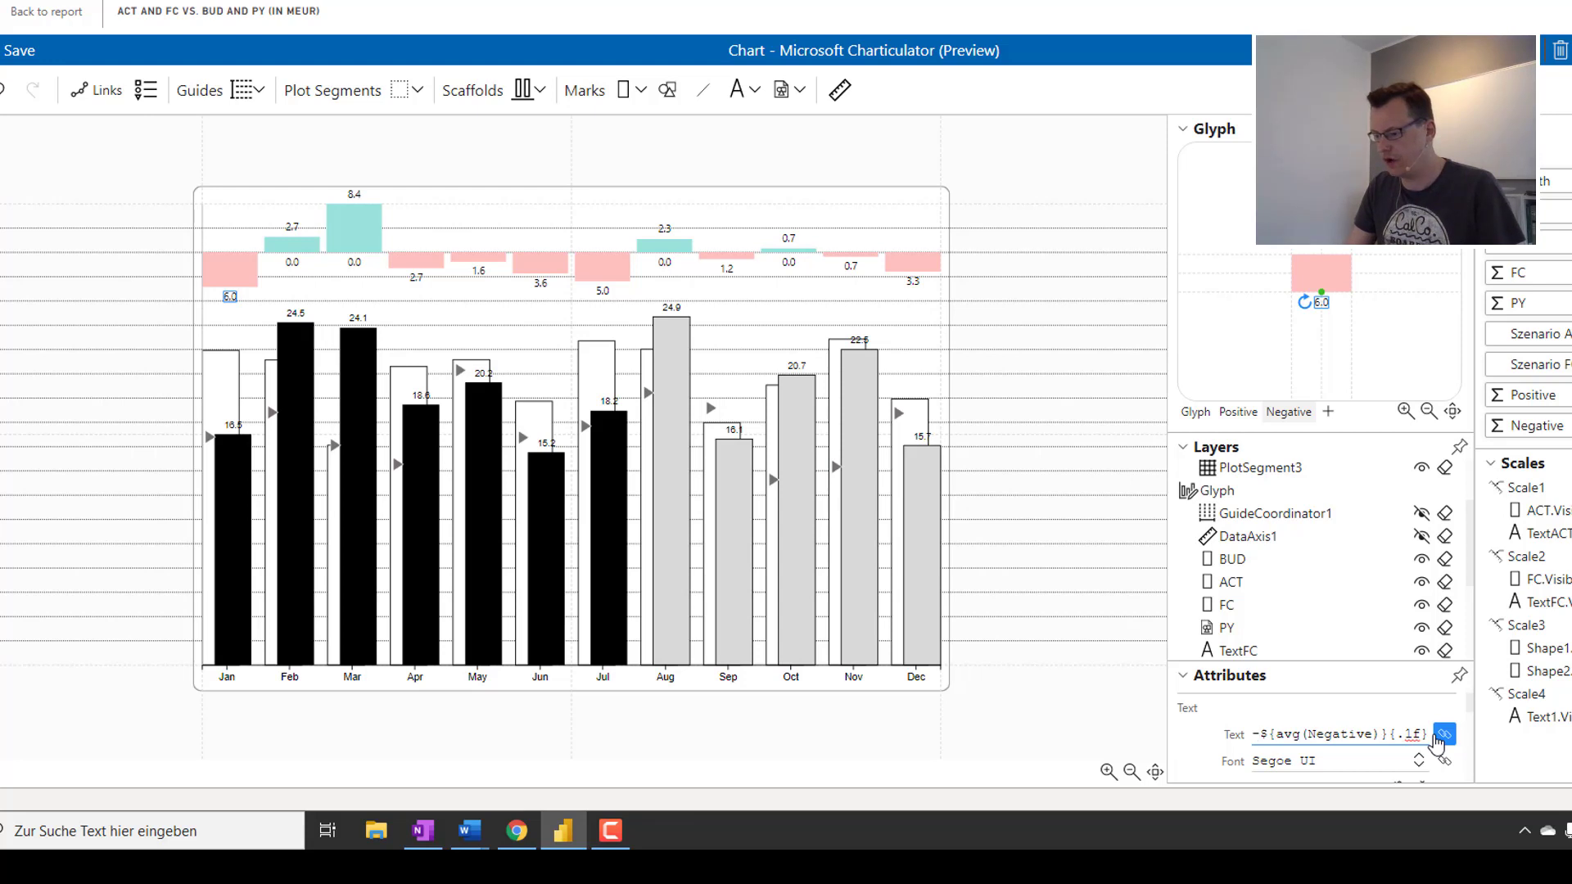
pyautogui.click(895, 748)
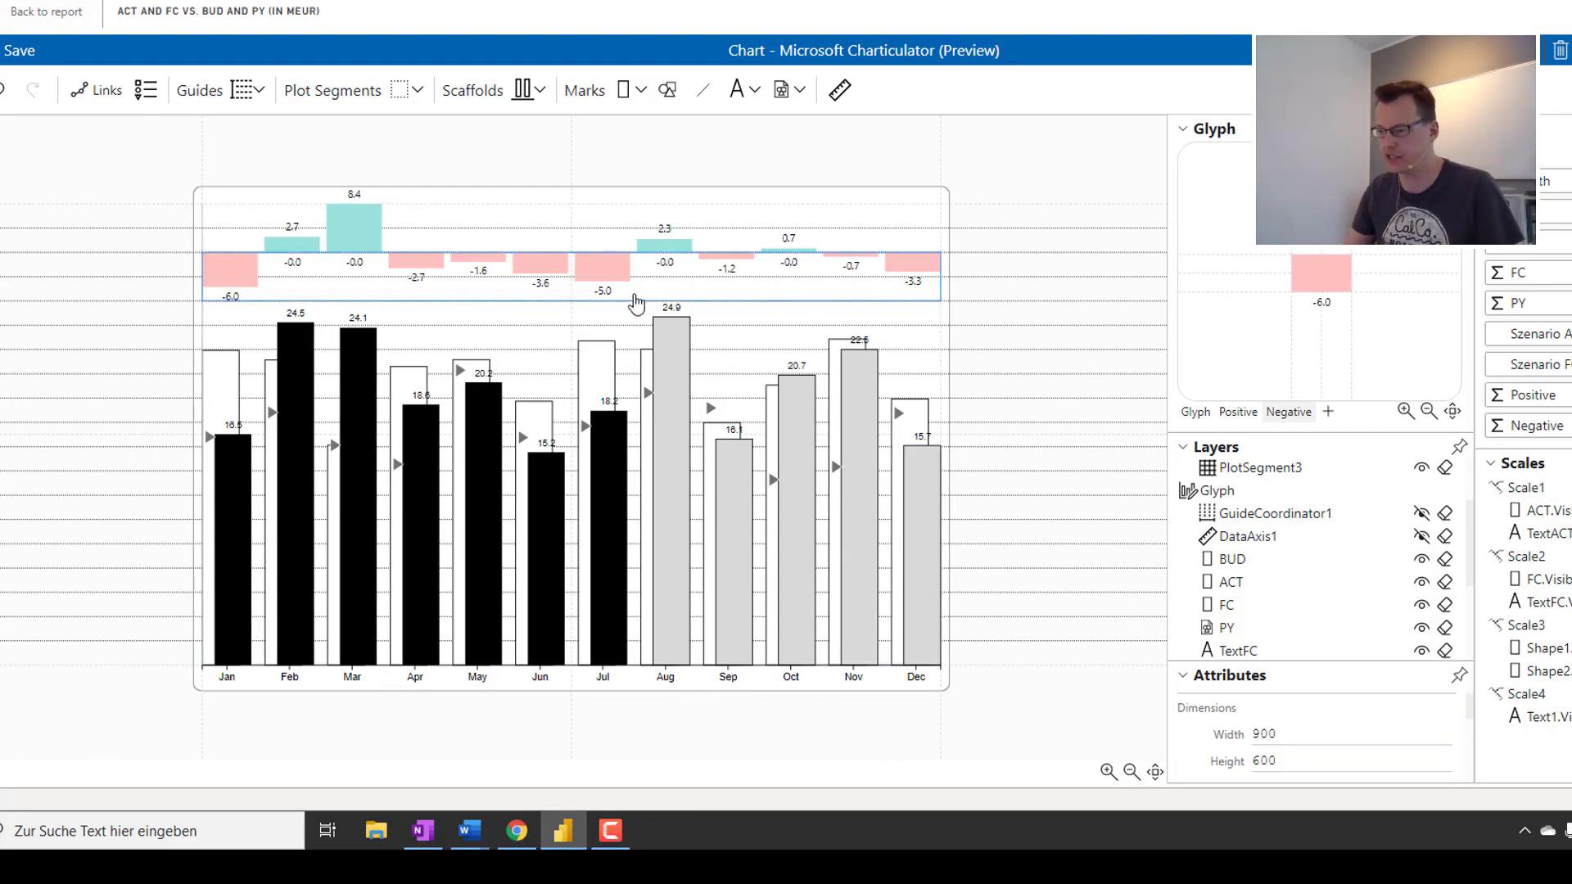
pyautogui.click(665, 296)
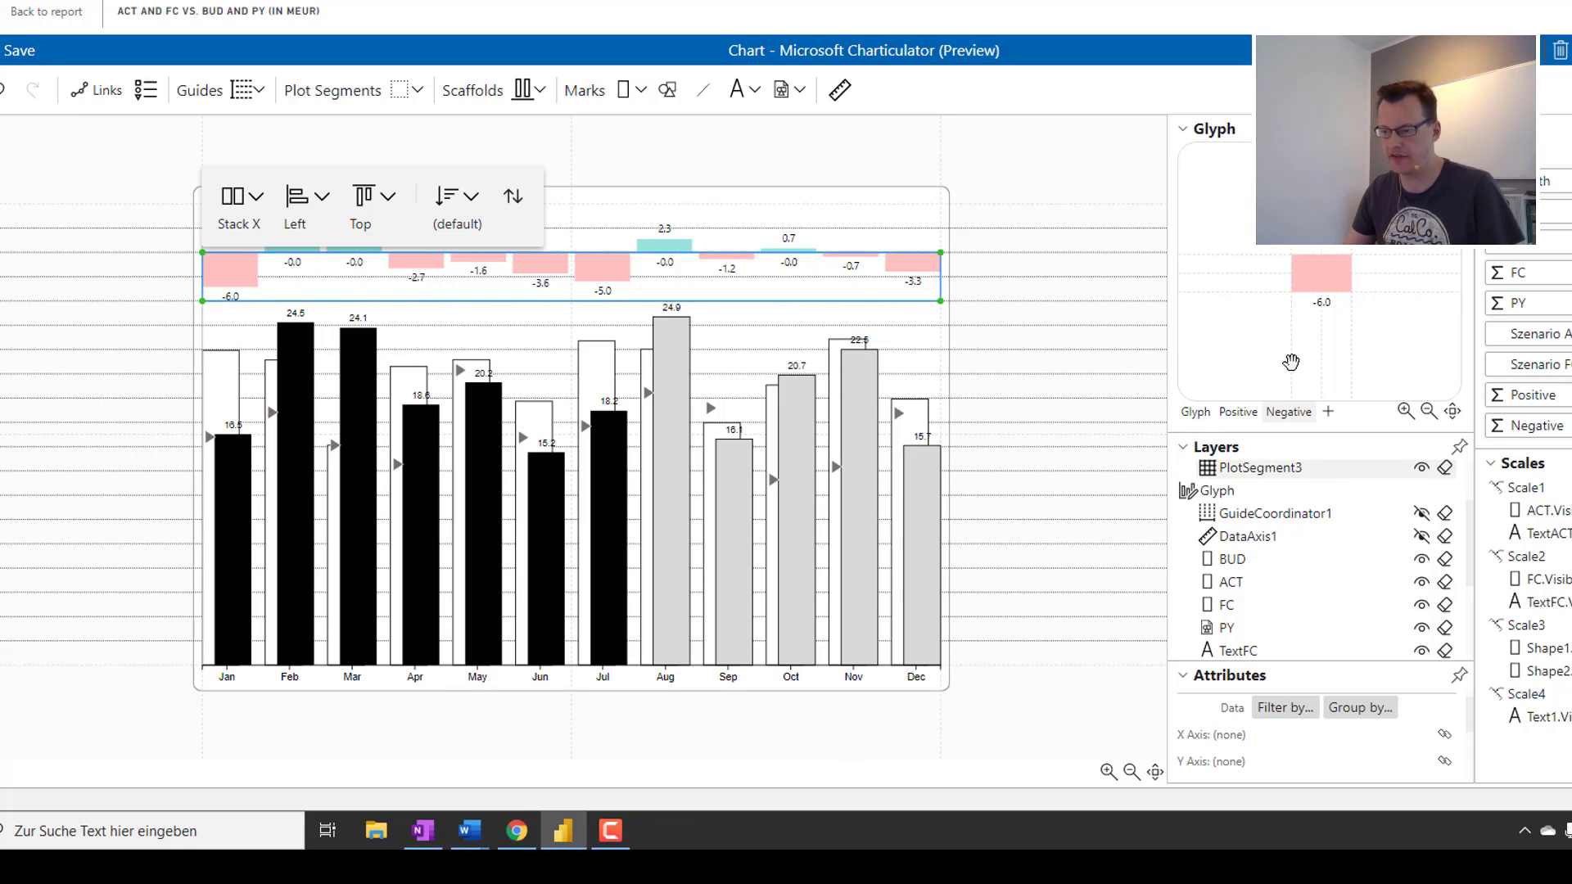
# Select the negative value text label on the pink bars.
pyautogui.scroll(-3, 1352, 773)
pyautogui.scroll(3, 1349, 765)
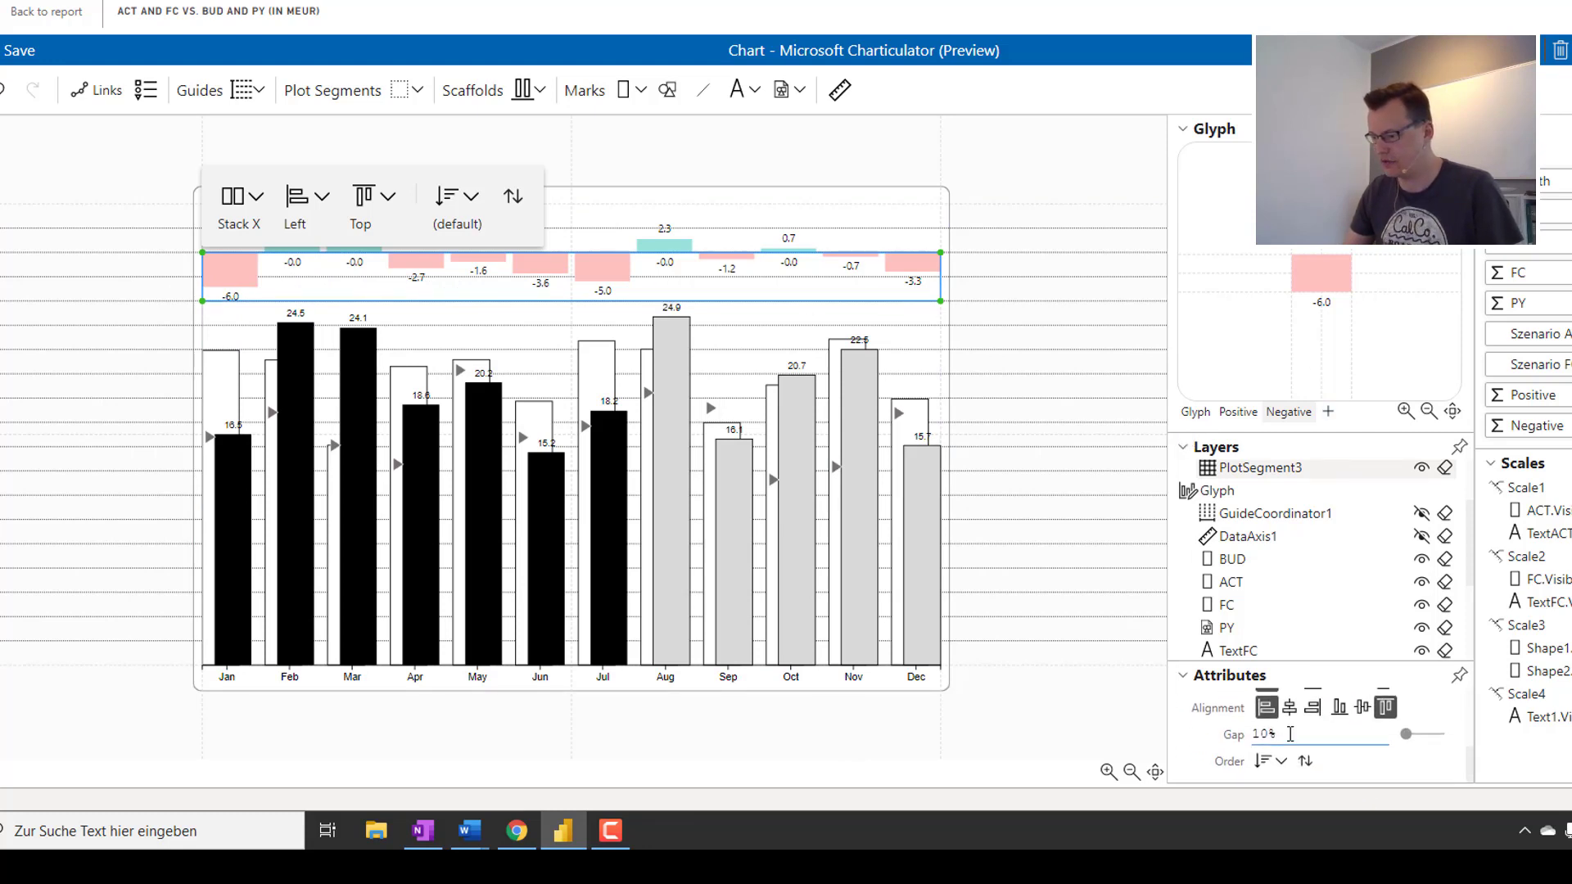
pyautogui.click(1326, 296)
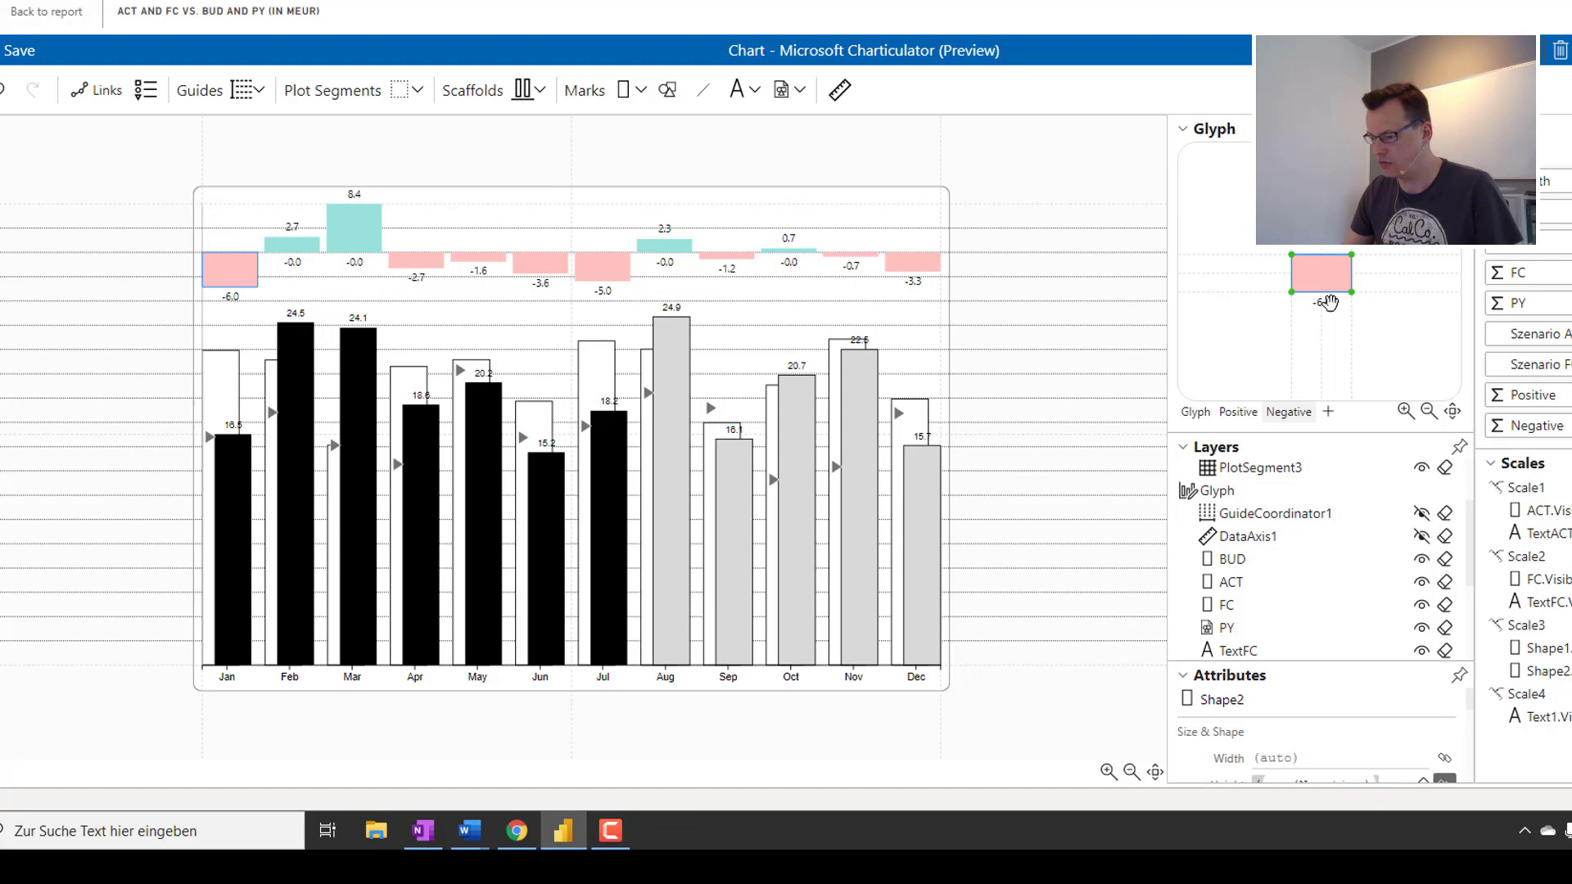
pyautogui.click(1321, 311)
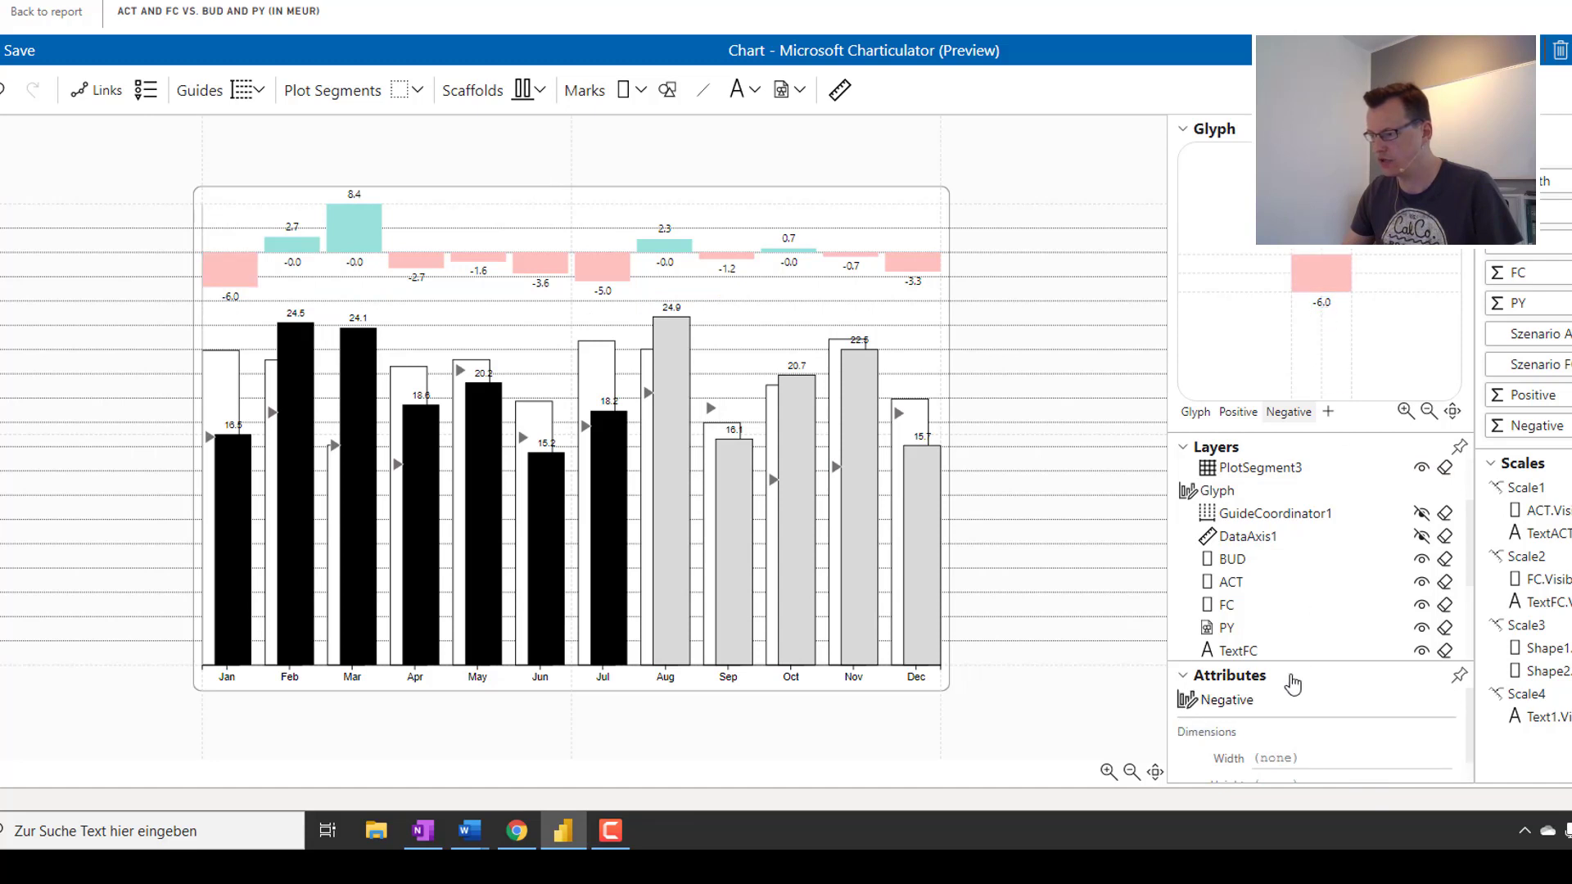
pyautogui.scroll(-1, 1302, 740)
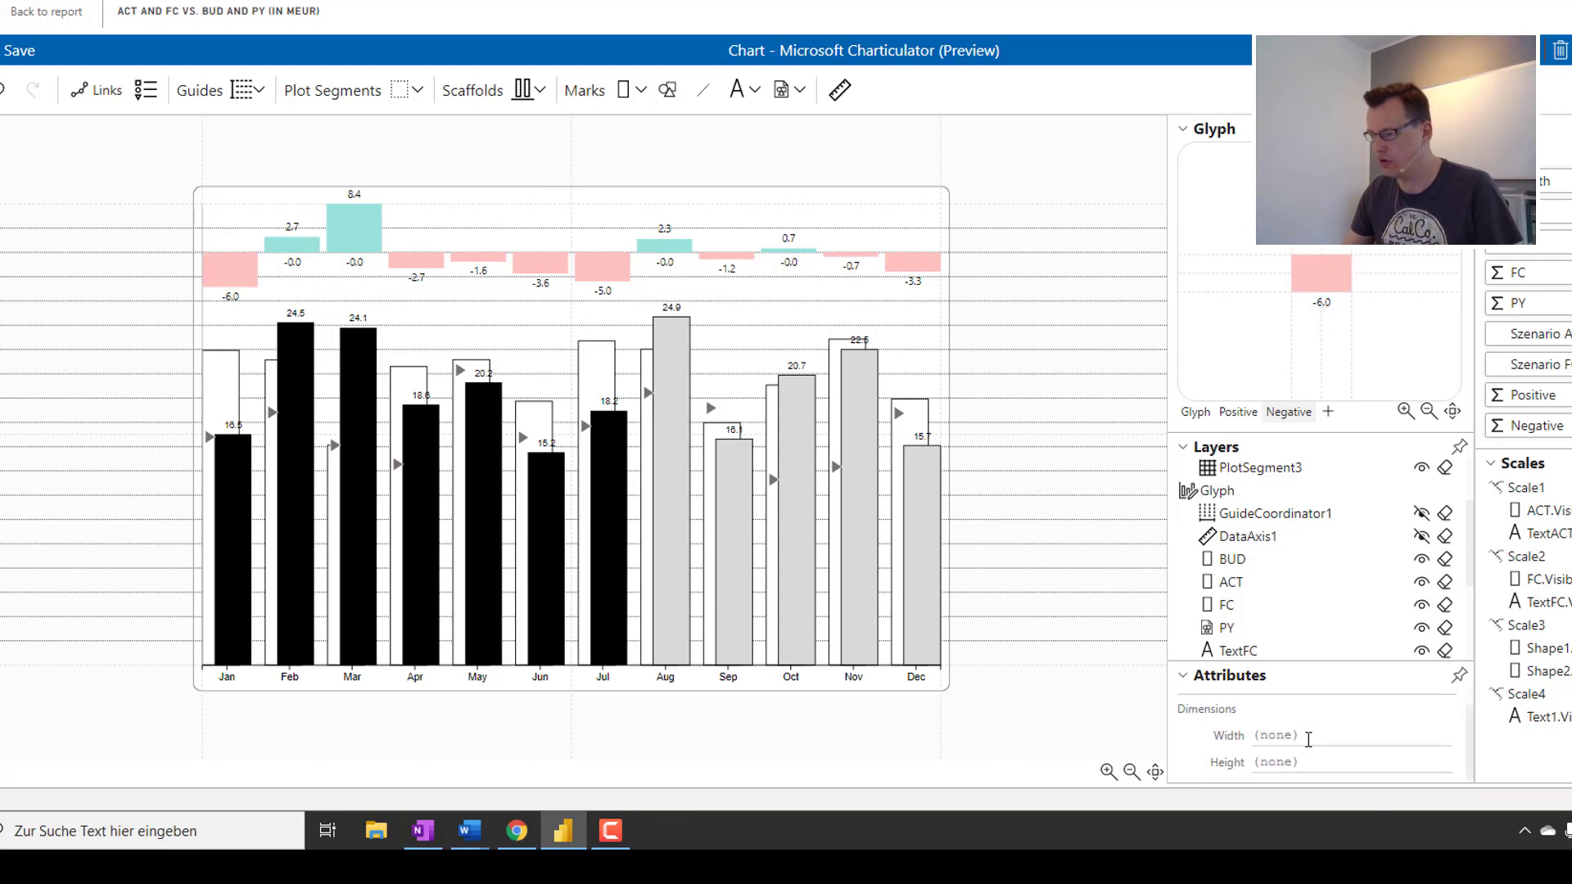
pyautogui.click(1323, 308)
pyautogui.scroll(-5, 1351, 740)
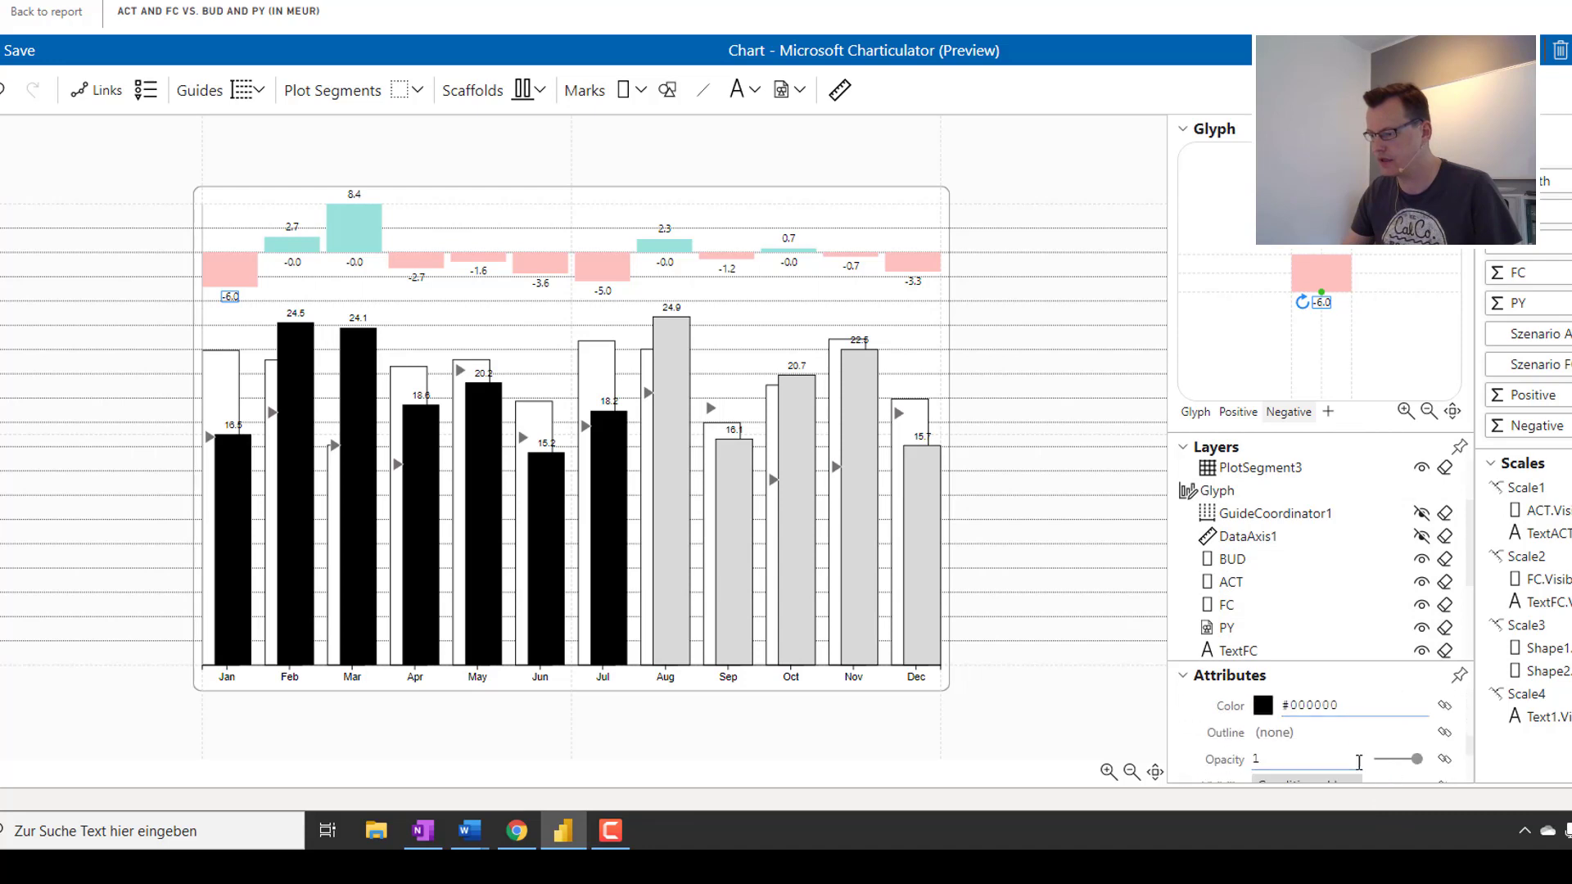
pyautogui.scroll(1, 1351, 741)
# Bind the label's Visibility to avg(Negative) with a Greater than 0 condition.
pyautogui.click(1444, 714)
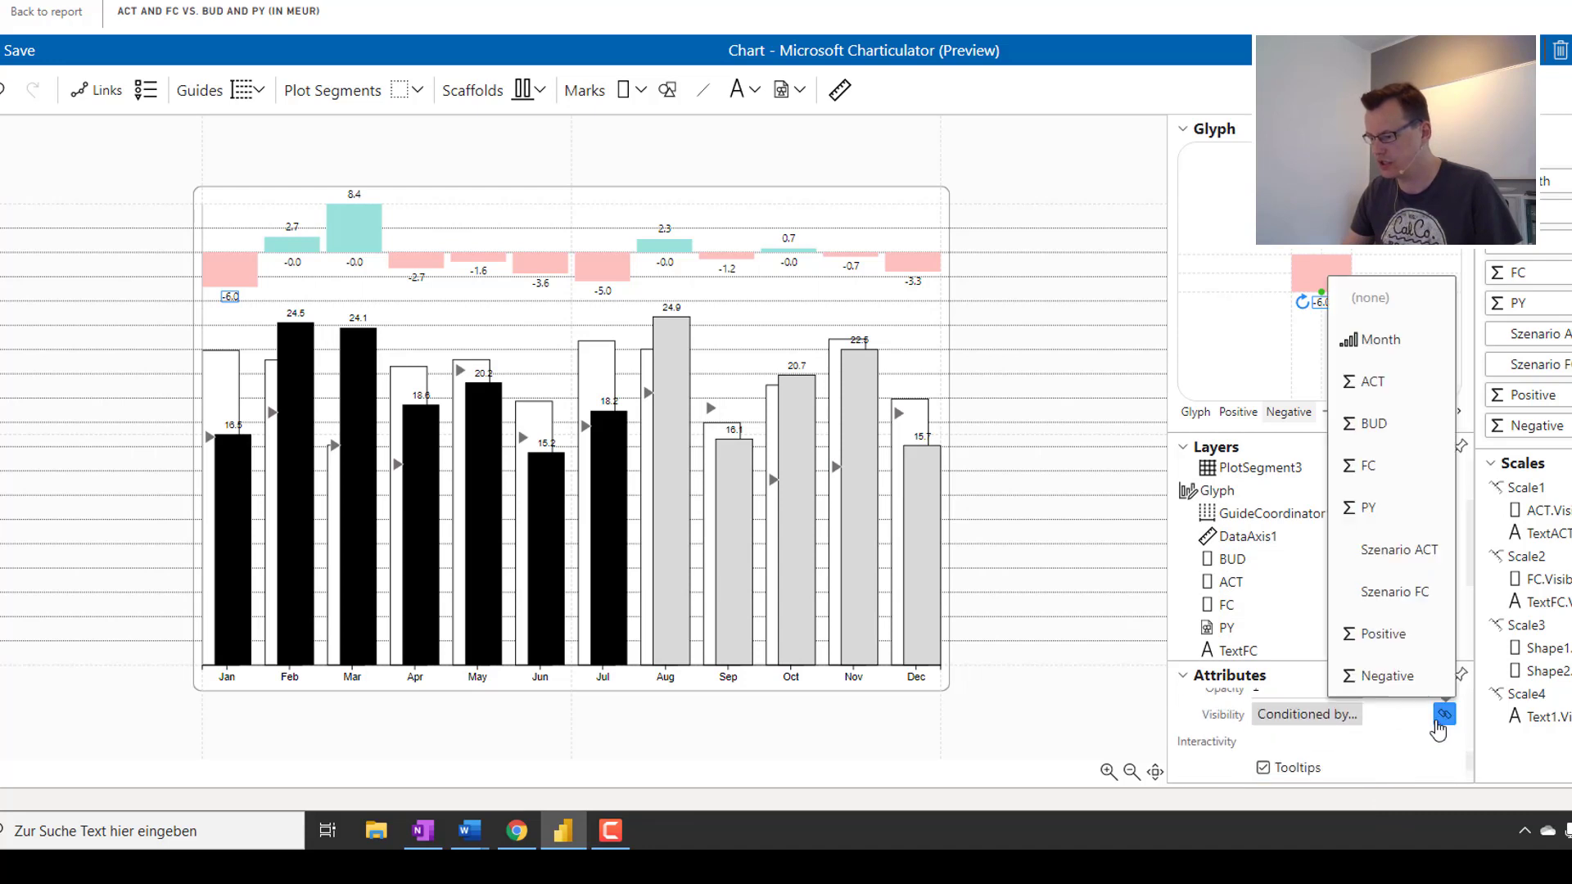
pyautogui.click(1391, 678)
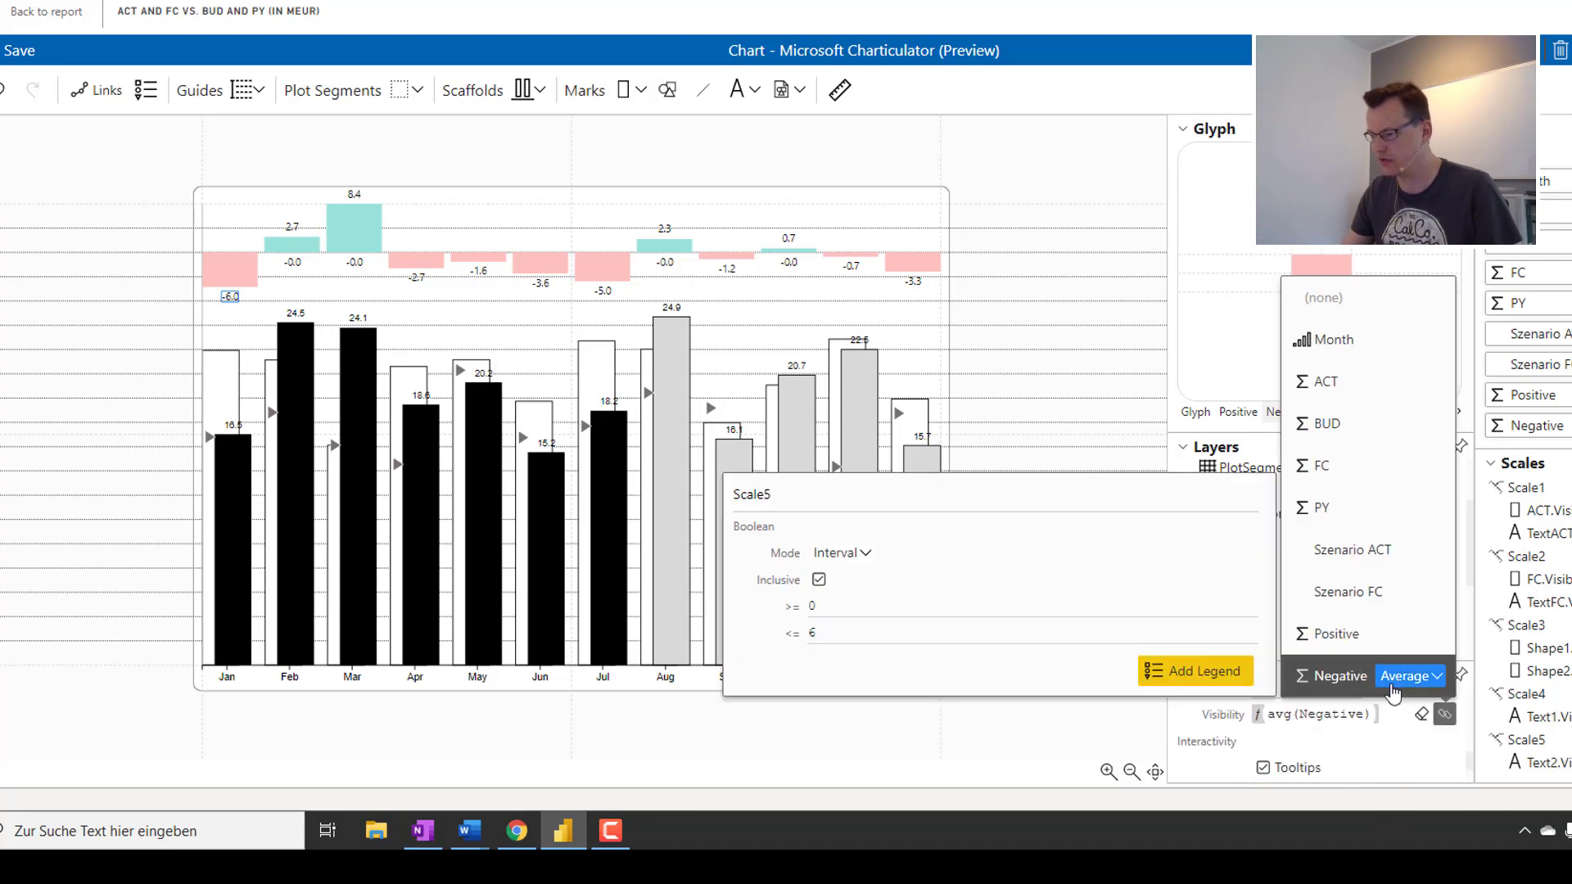
pyautogui.click(861, 563)
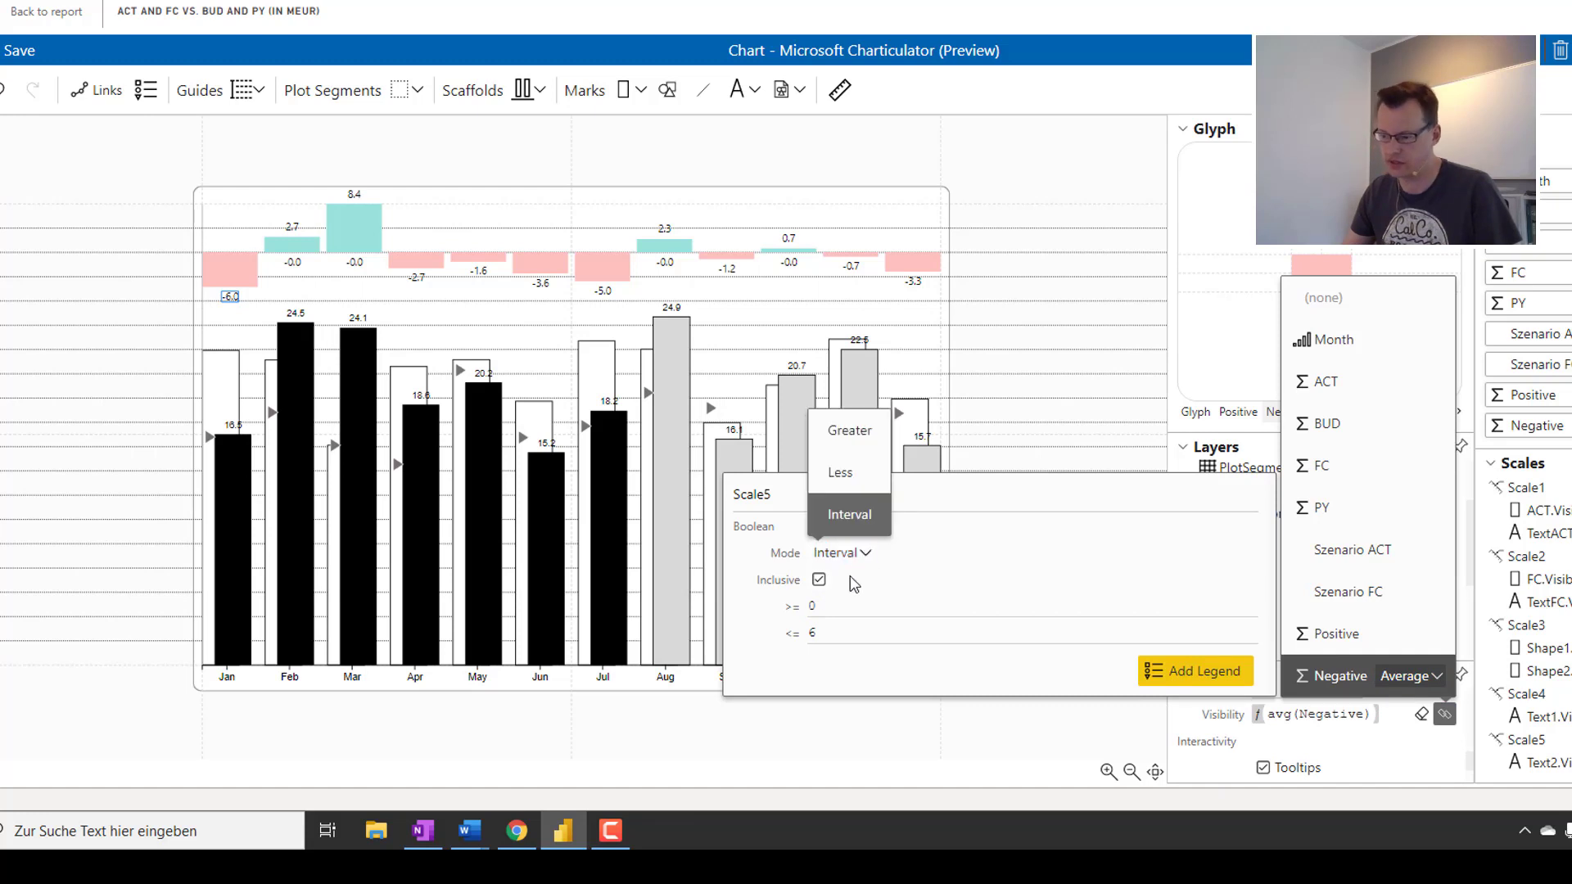
pyautogui.click(839, 429)
pyautogui.click(819, 607)
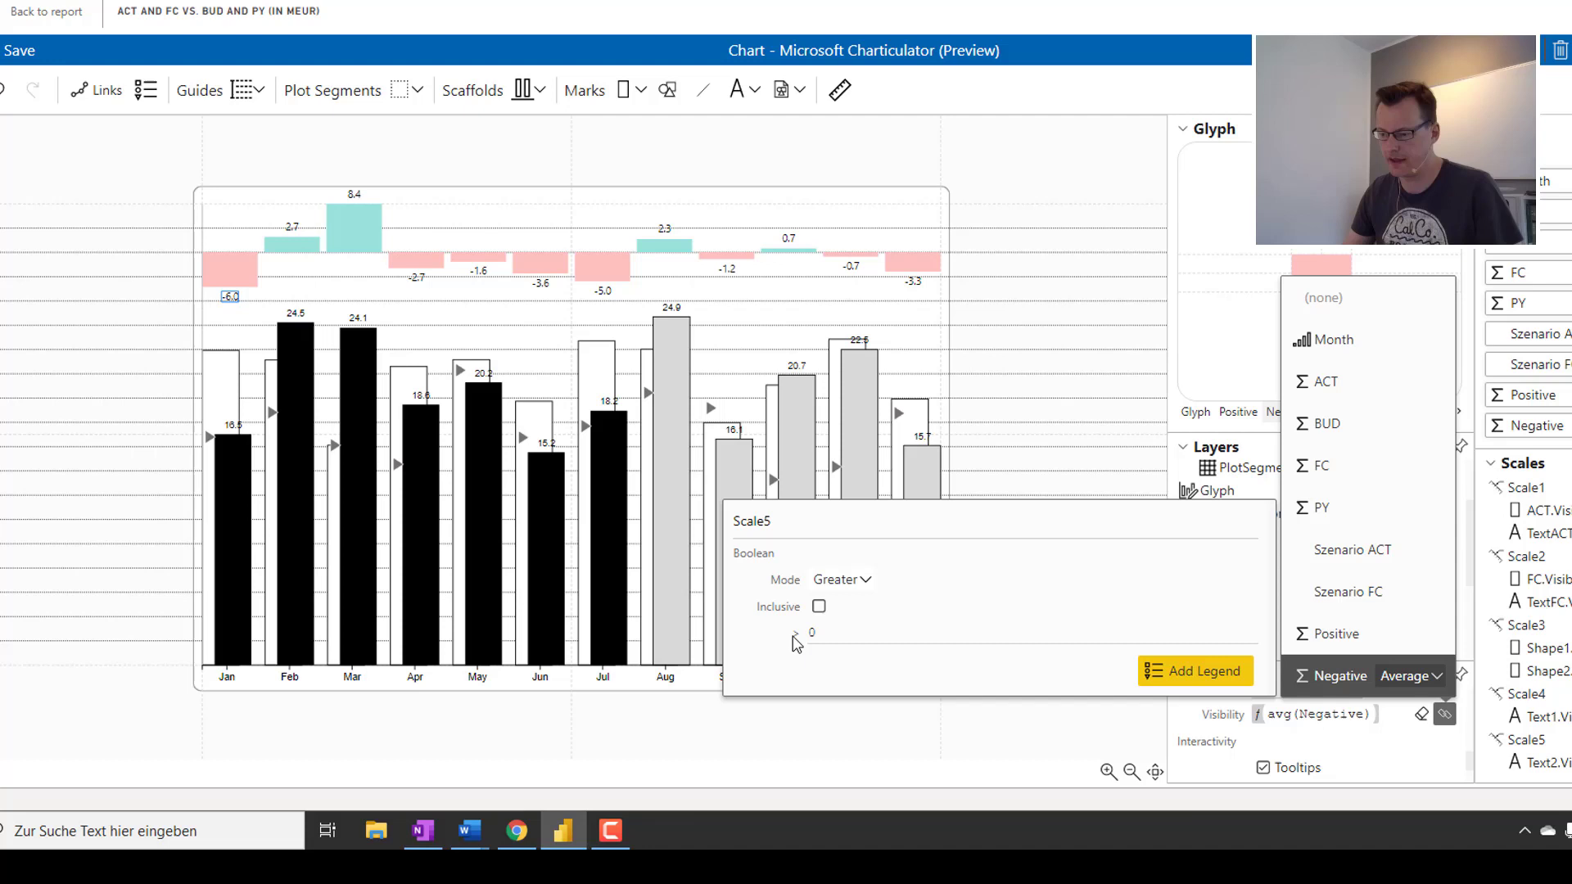
pyautogui.click(1189, 672)
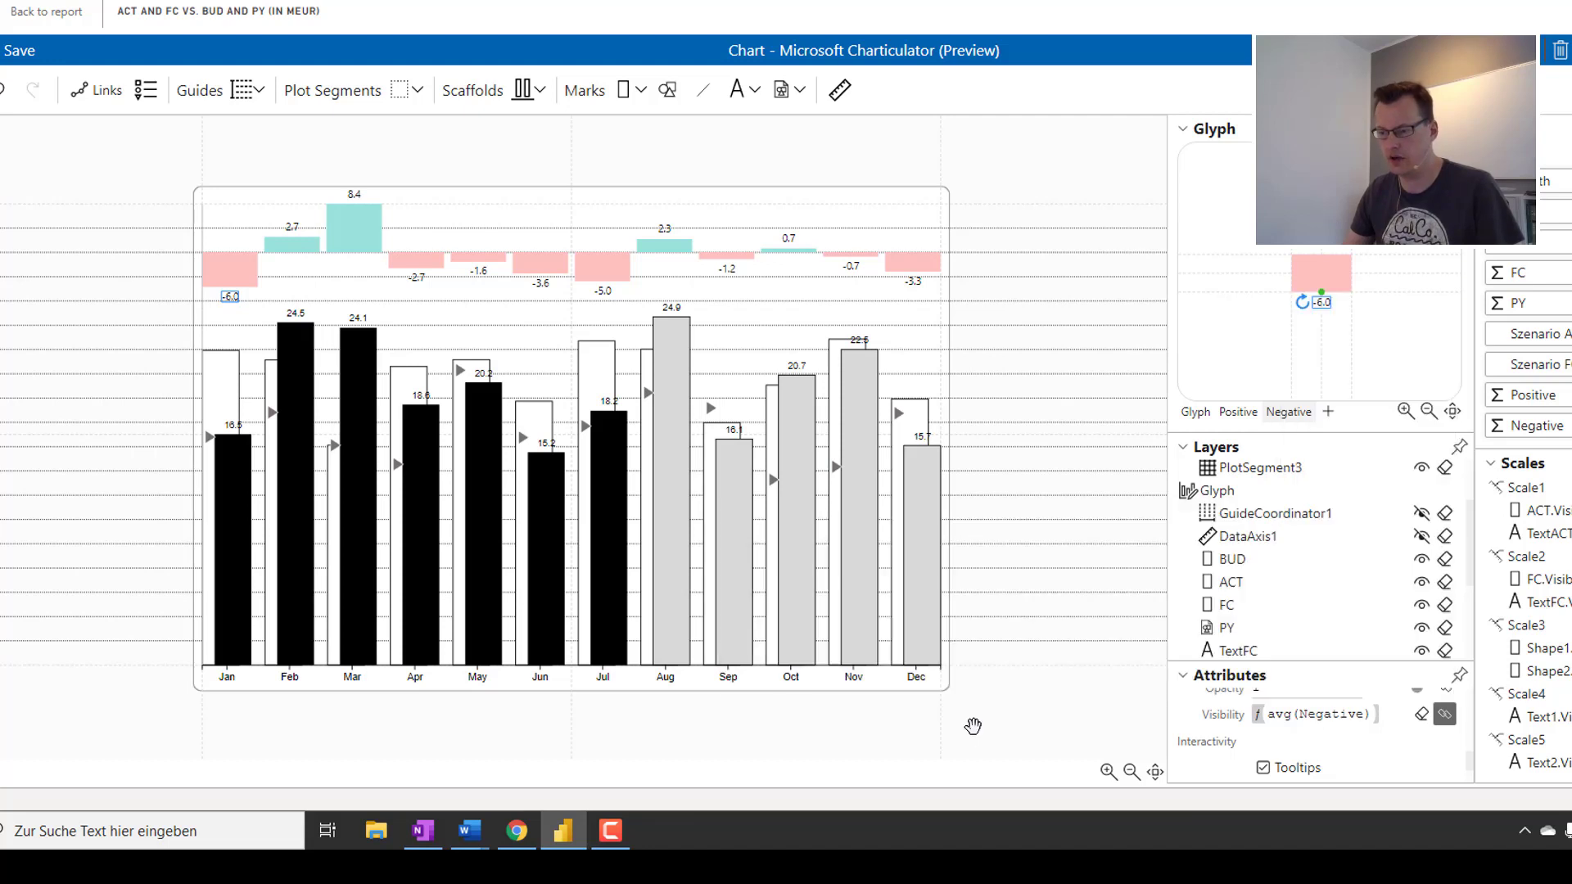
pyautogui.click(675, 739)
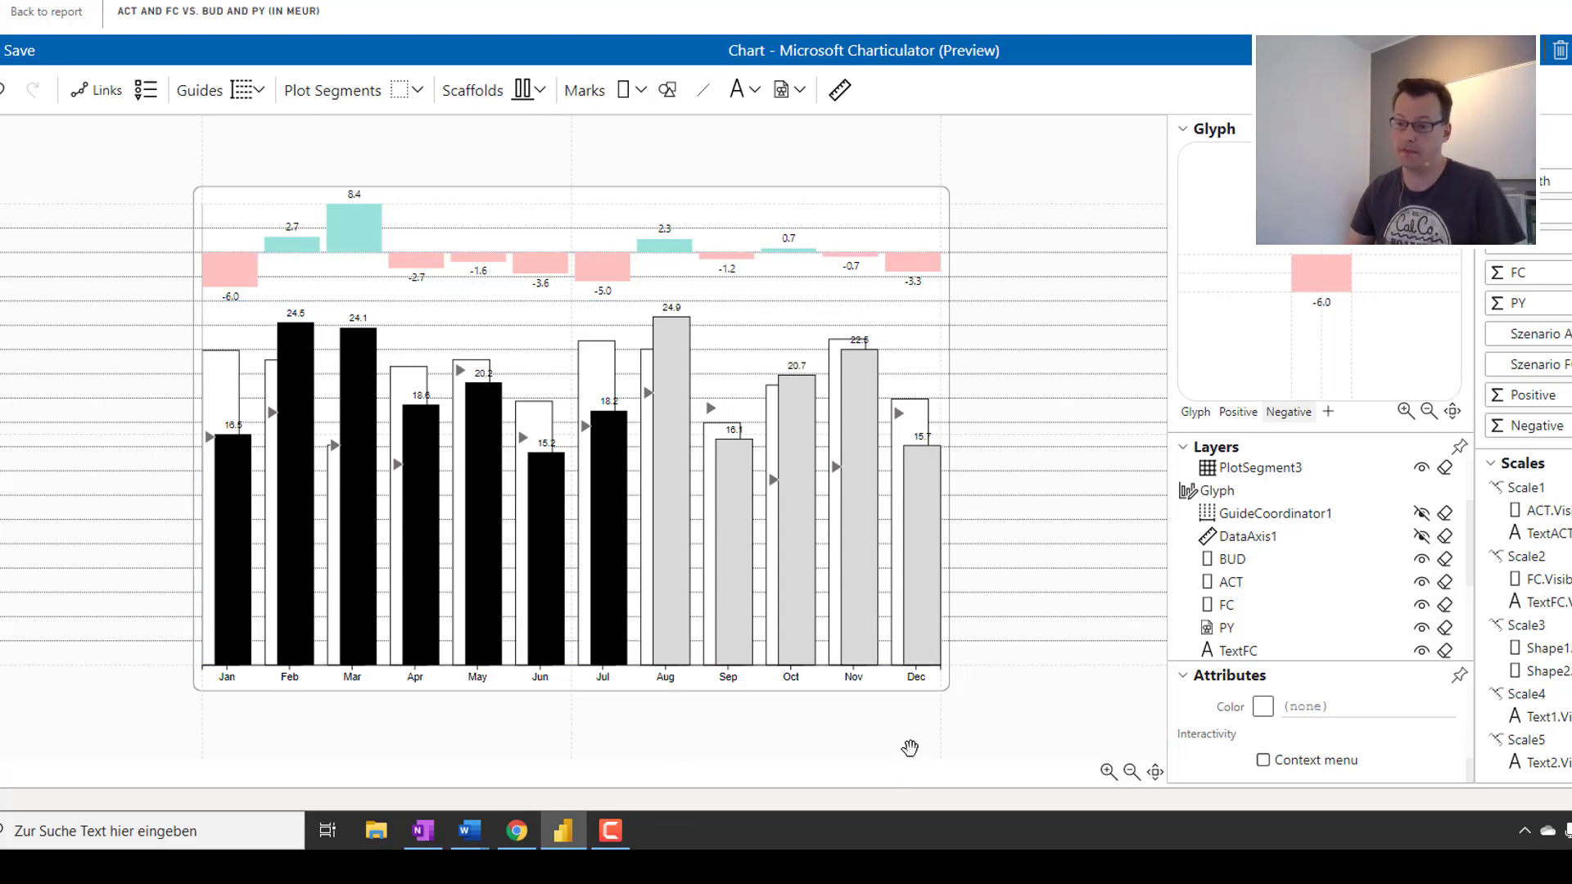
# Draw a horizontal line across the plot between the positive and negative bars.
pyautogui.click(702, 89)
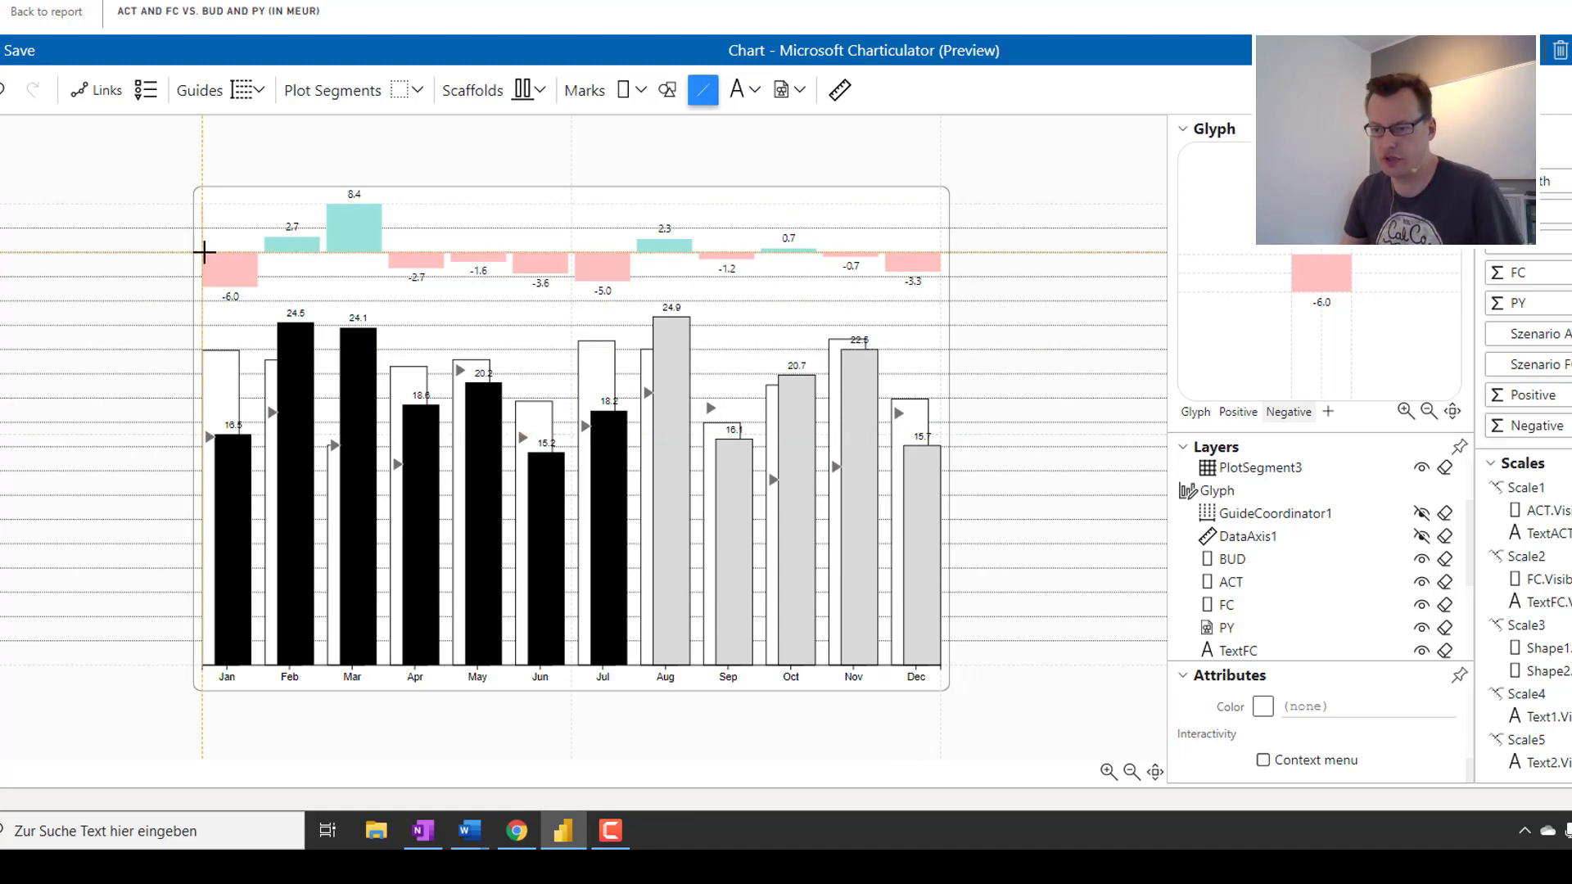
pyautogui.moveTo(204, 252); pyautogui.dragTo(941, 252)
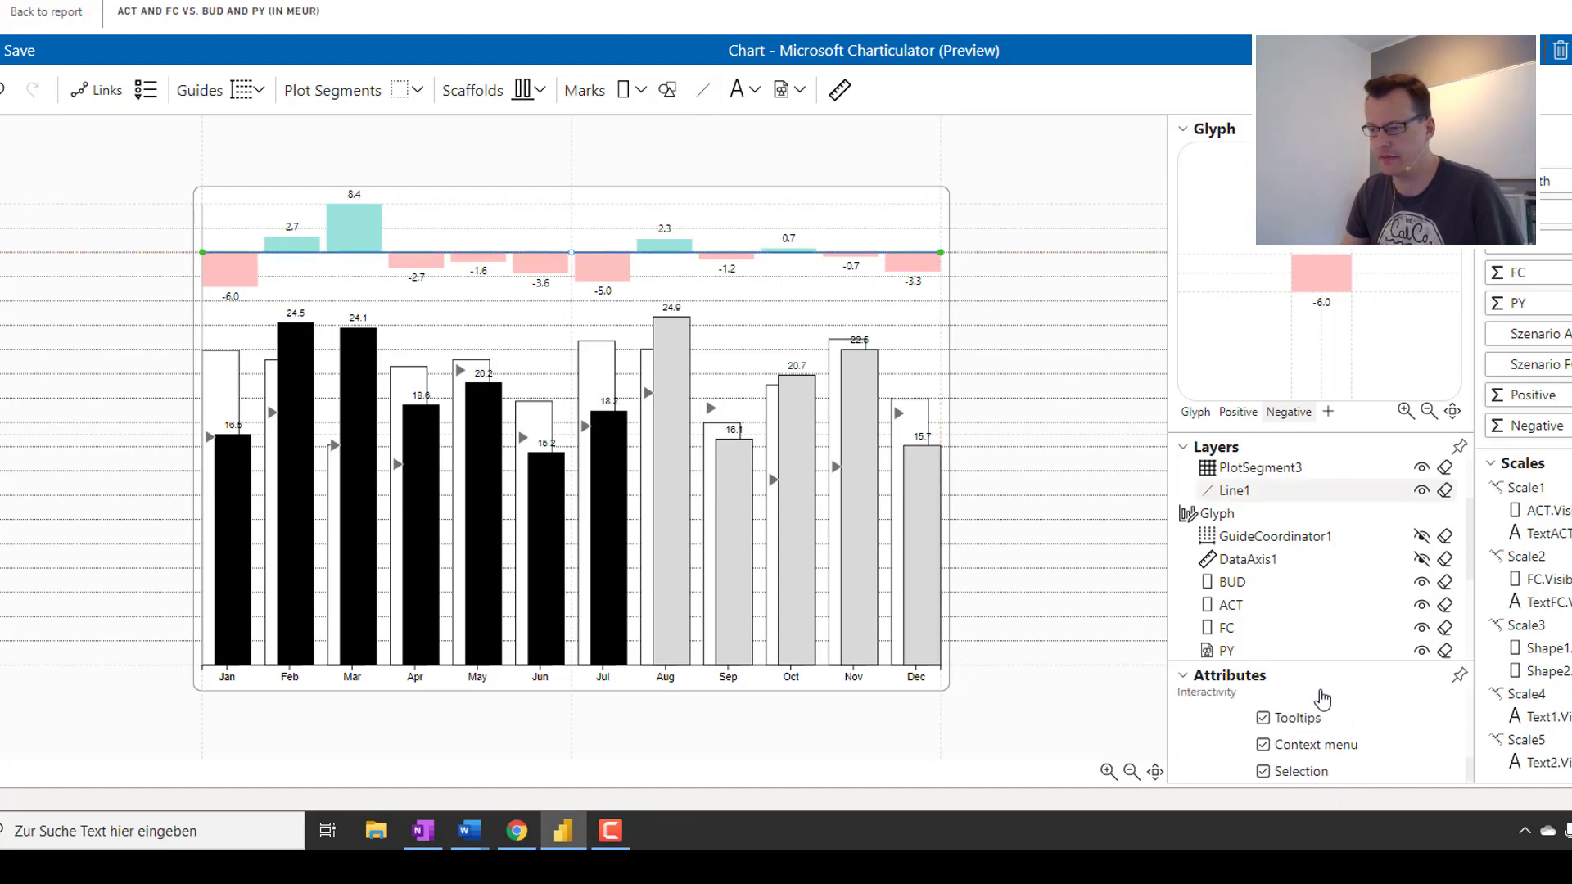
pyautogui.scroll(-1, 1343, 725)
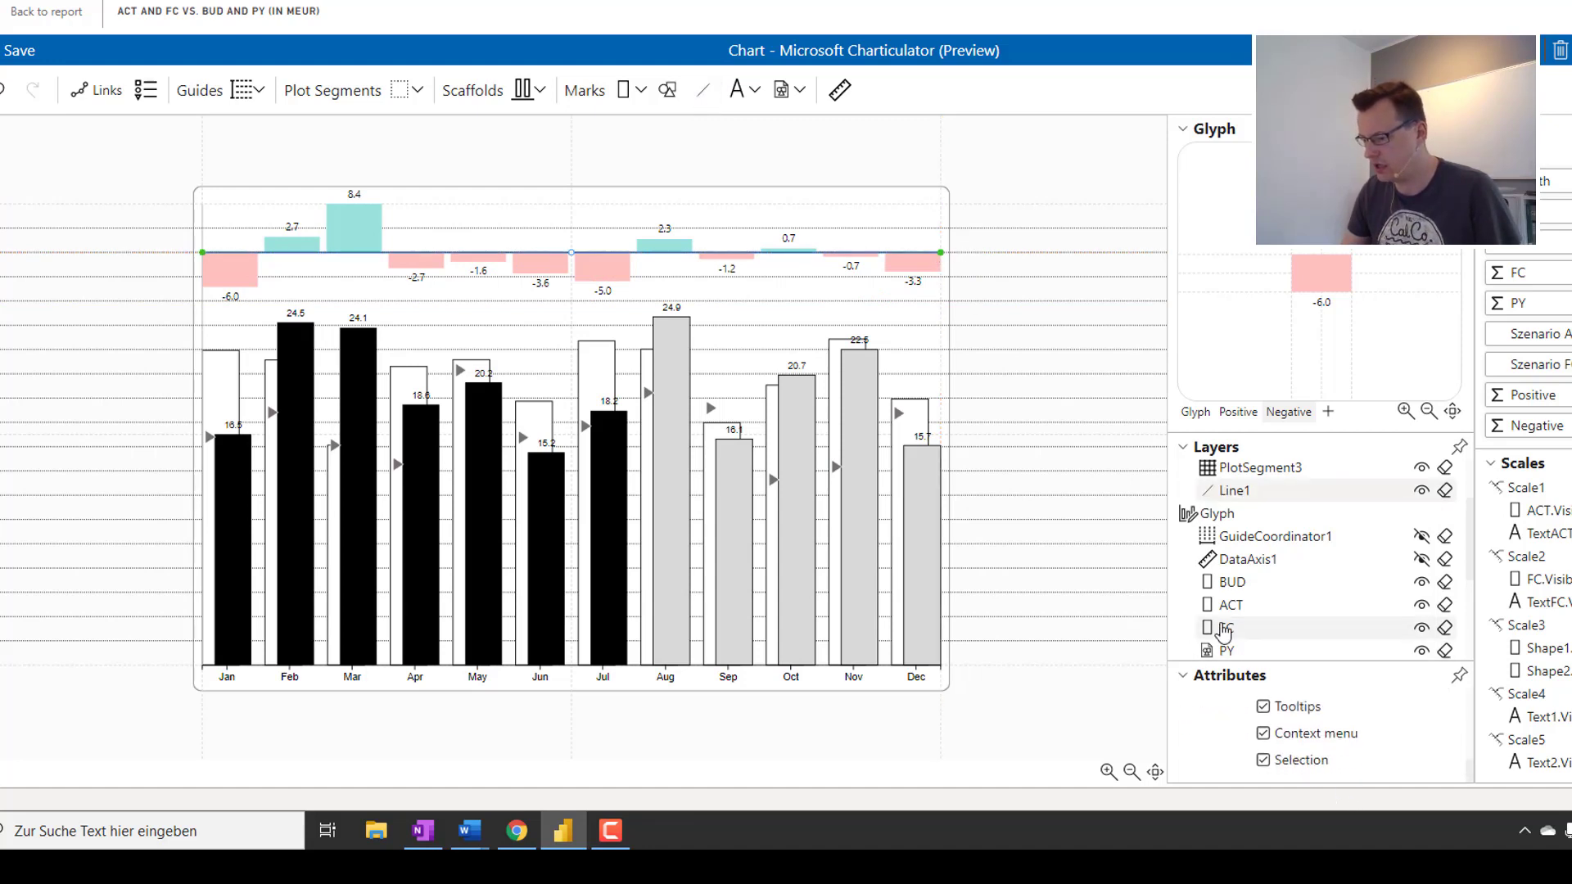
pyautogui.scroll(3, 1355, 721)
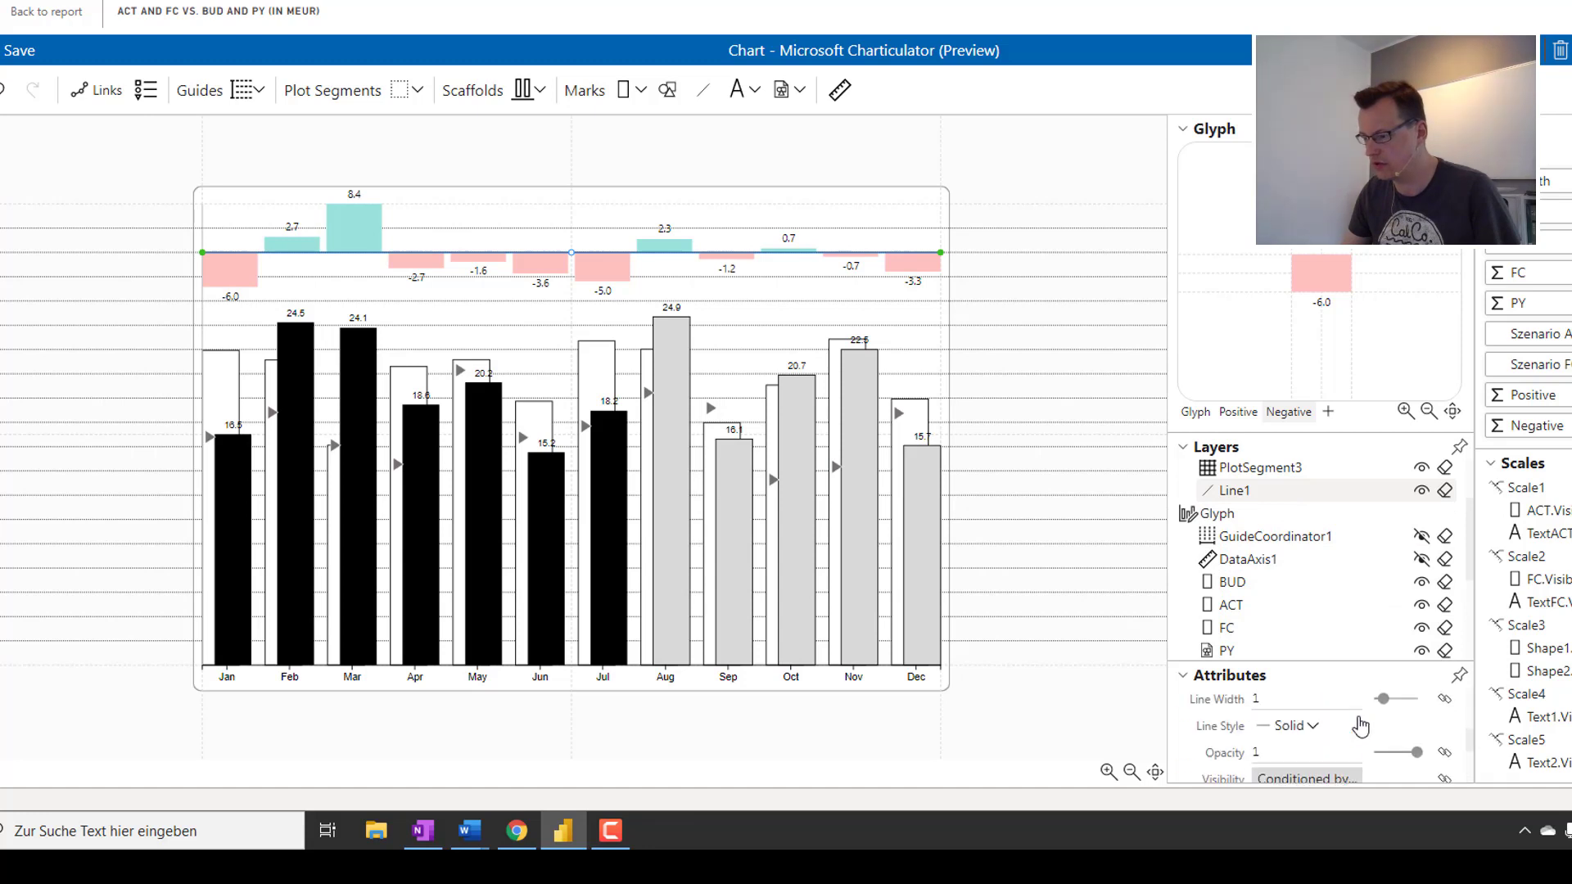
pyautogui.scroll(1, 1349, 731)
# Give the line a gray #969696 stroke and line width 3.
pyautogui.click(1262, 761)
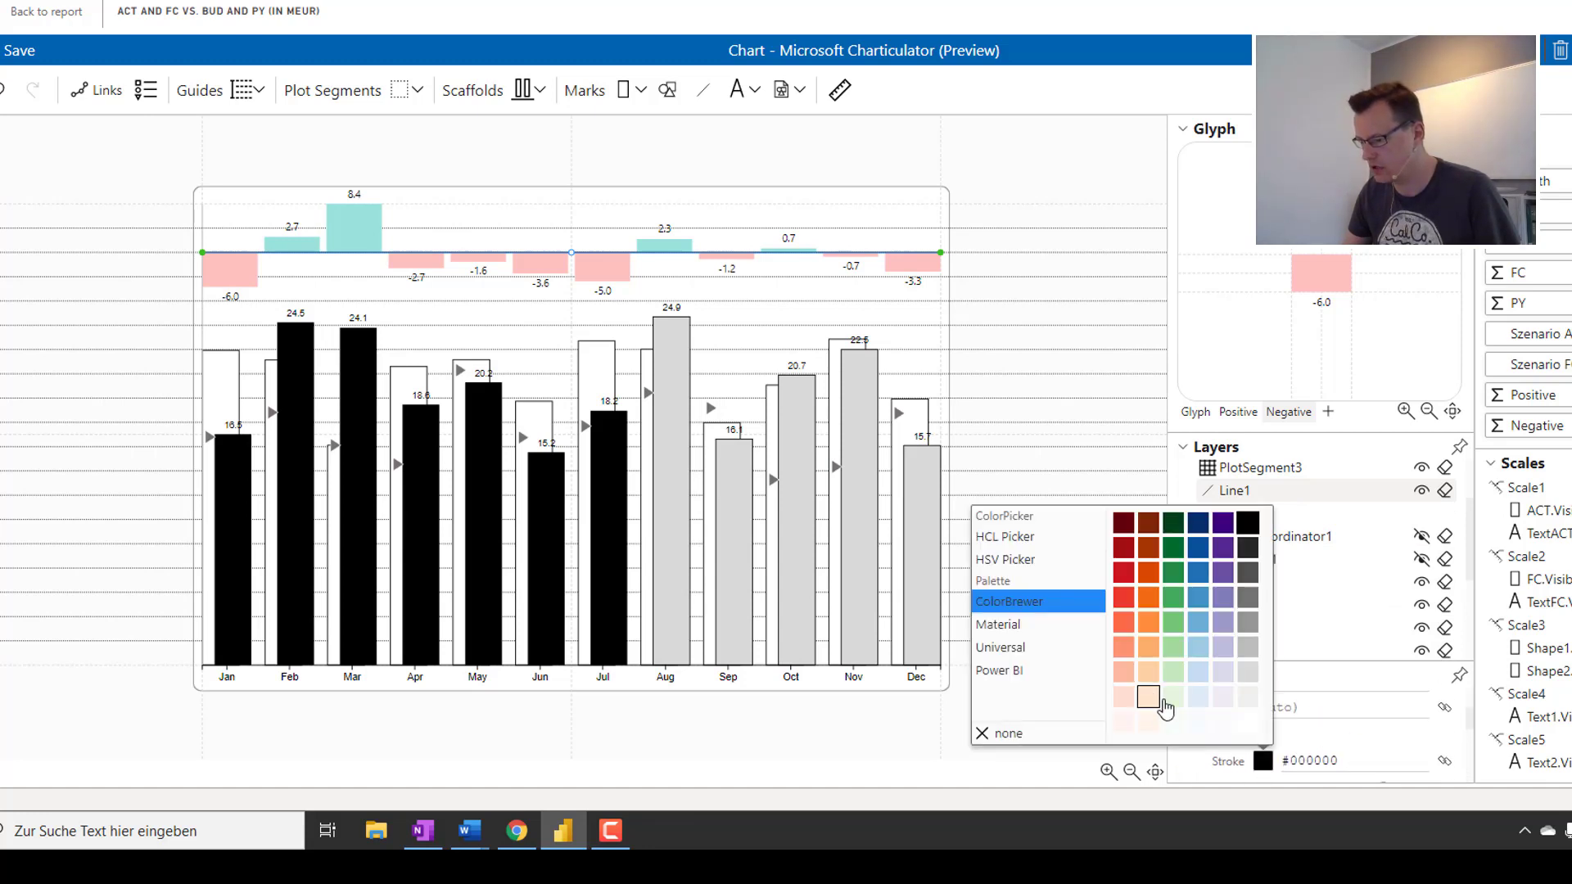
pyautogui.click(1247, 623)
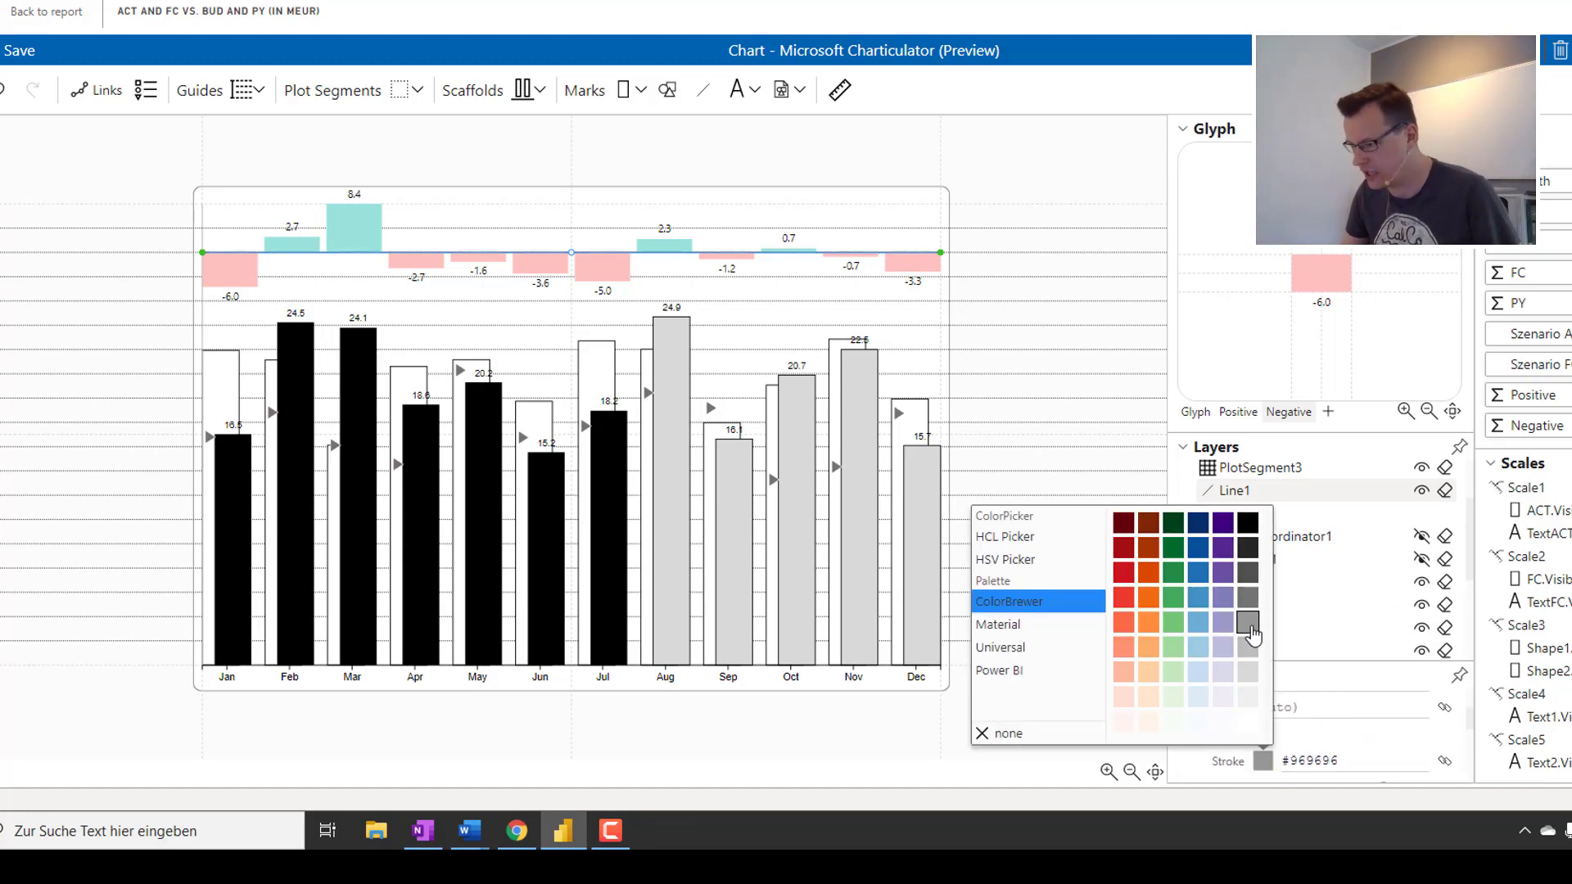
pyautogui.click(1338, 745)
pyautogui.scroll(-2, 1293, 729)
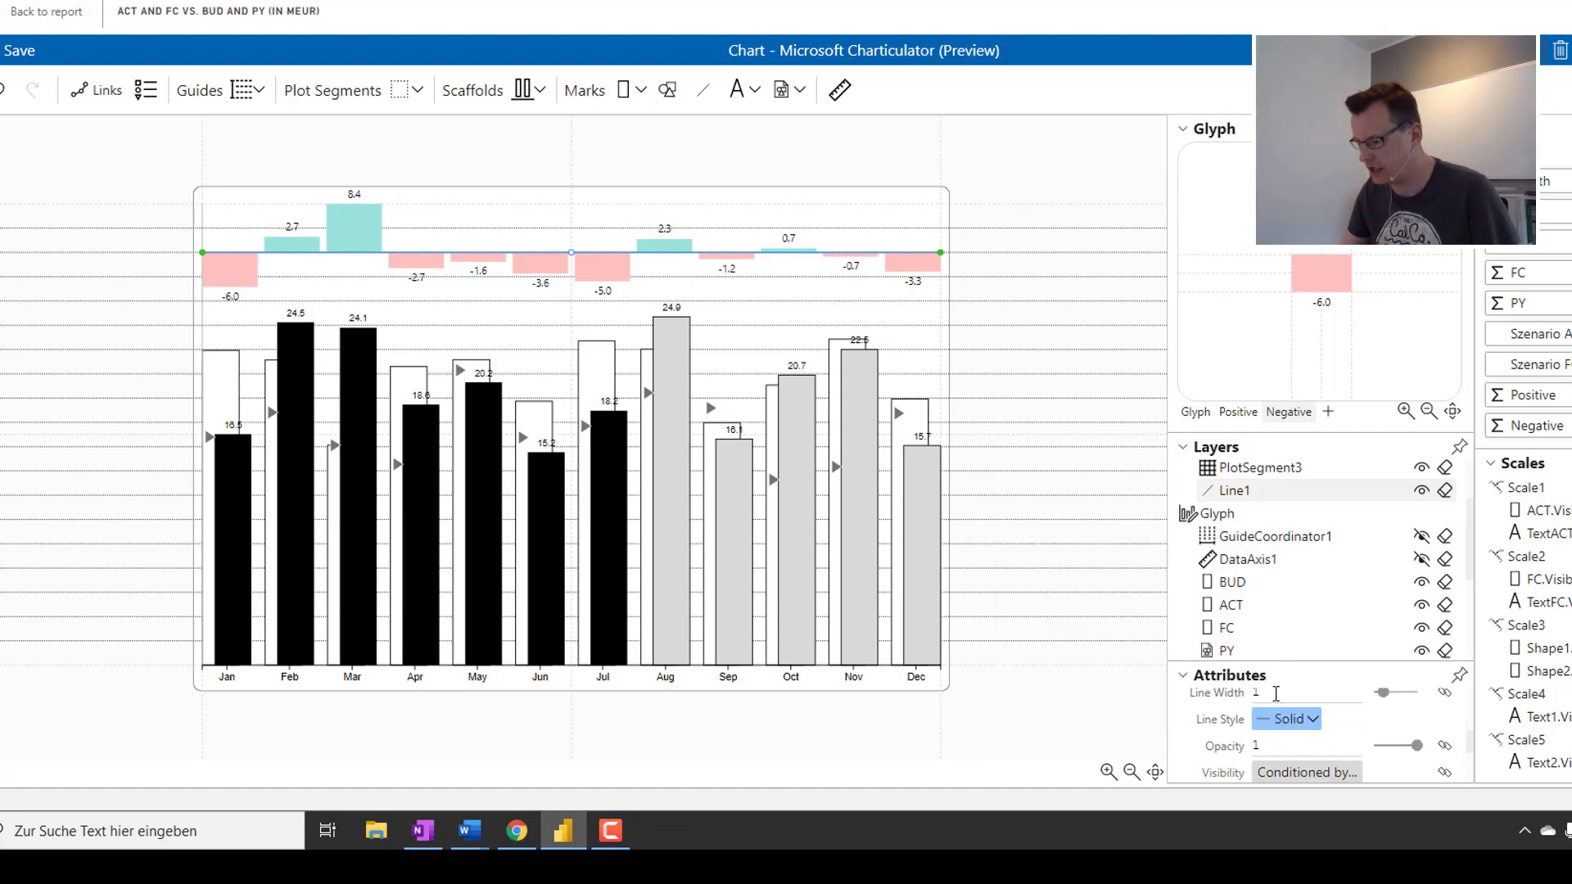
pyautogui.press('BackSpace')
pyautogui.write('3')
pyautogui.scroll(1, 1268, 712)
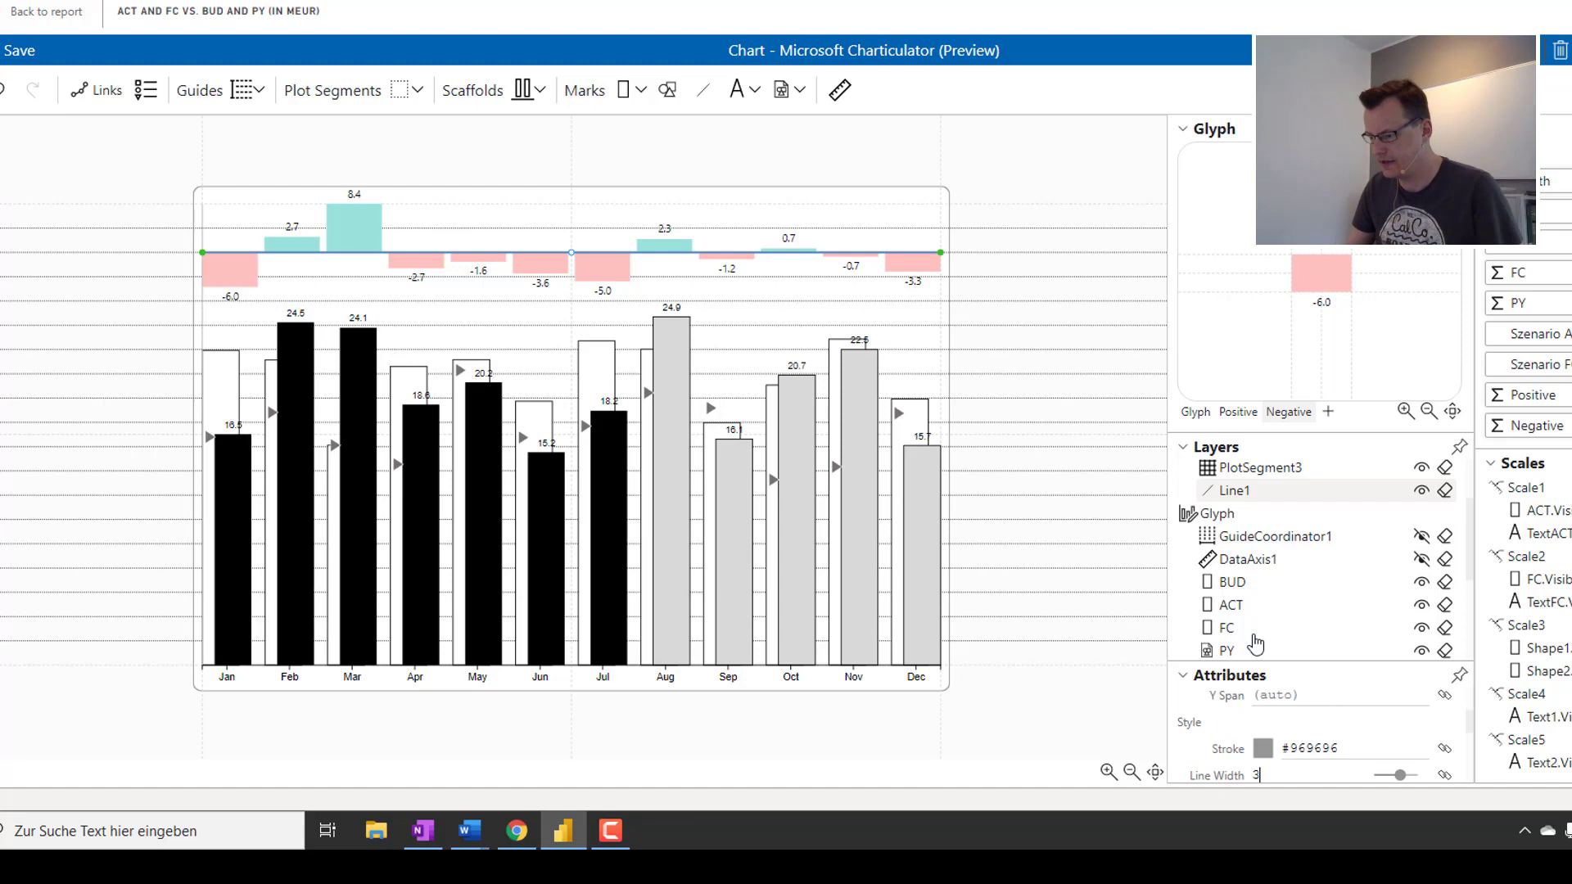
pyautogui.click(344, 744)
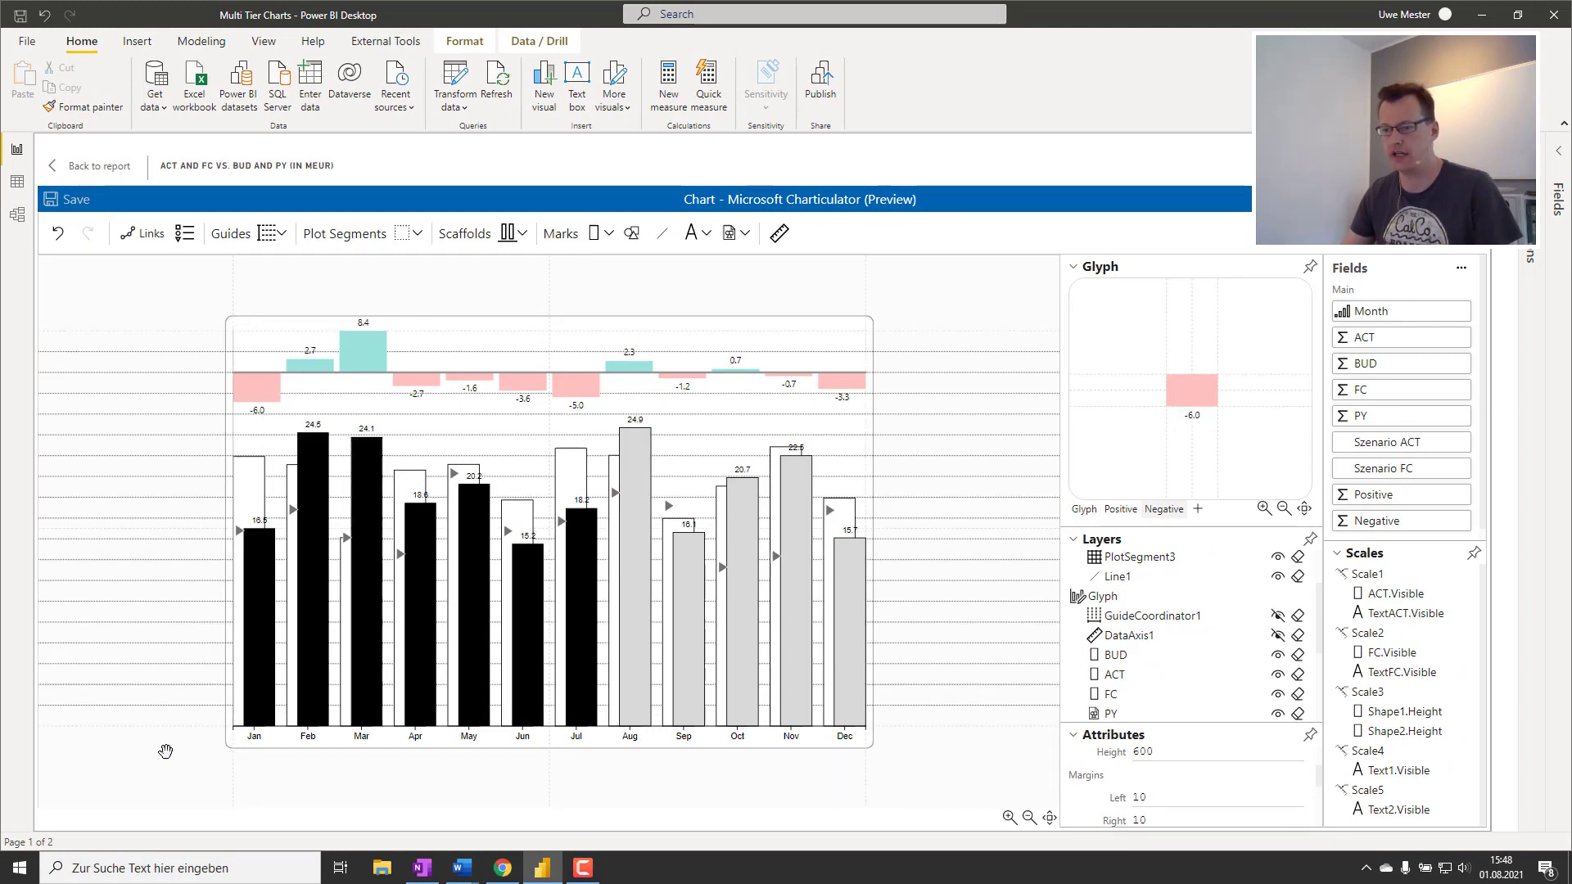
# Return from Charticulator to the report and open the Target page.
pyautogui.click(73, 172)
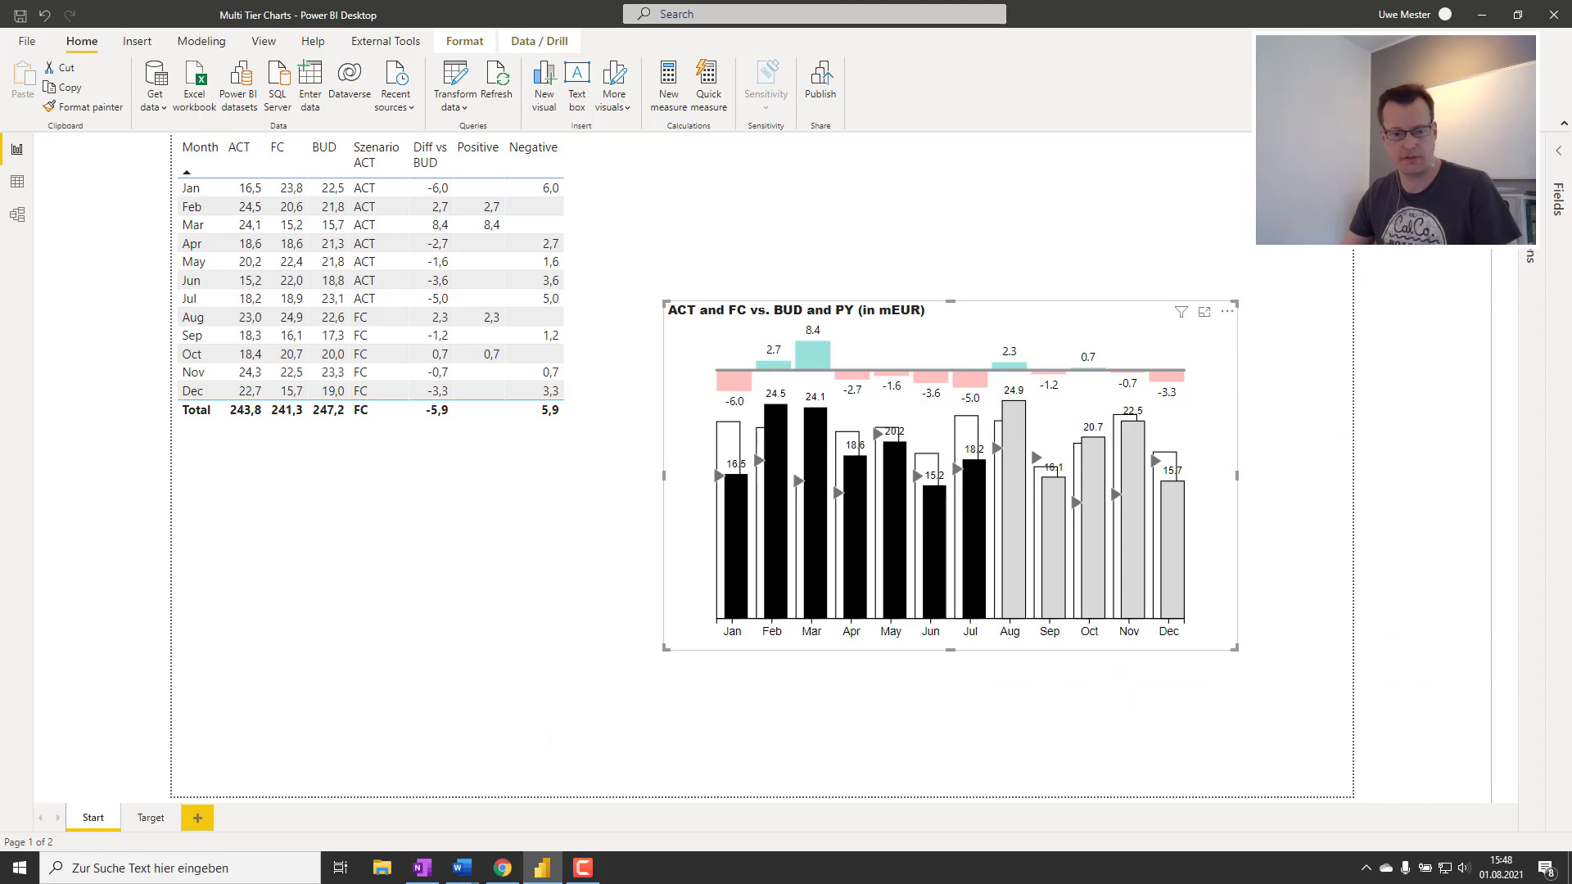
pyautogui.click(151, 818)
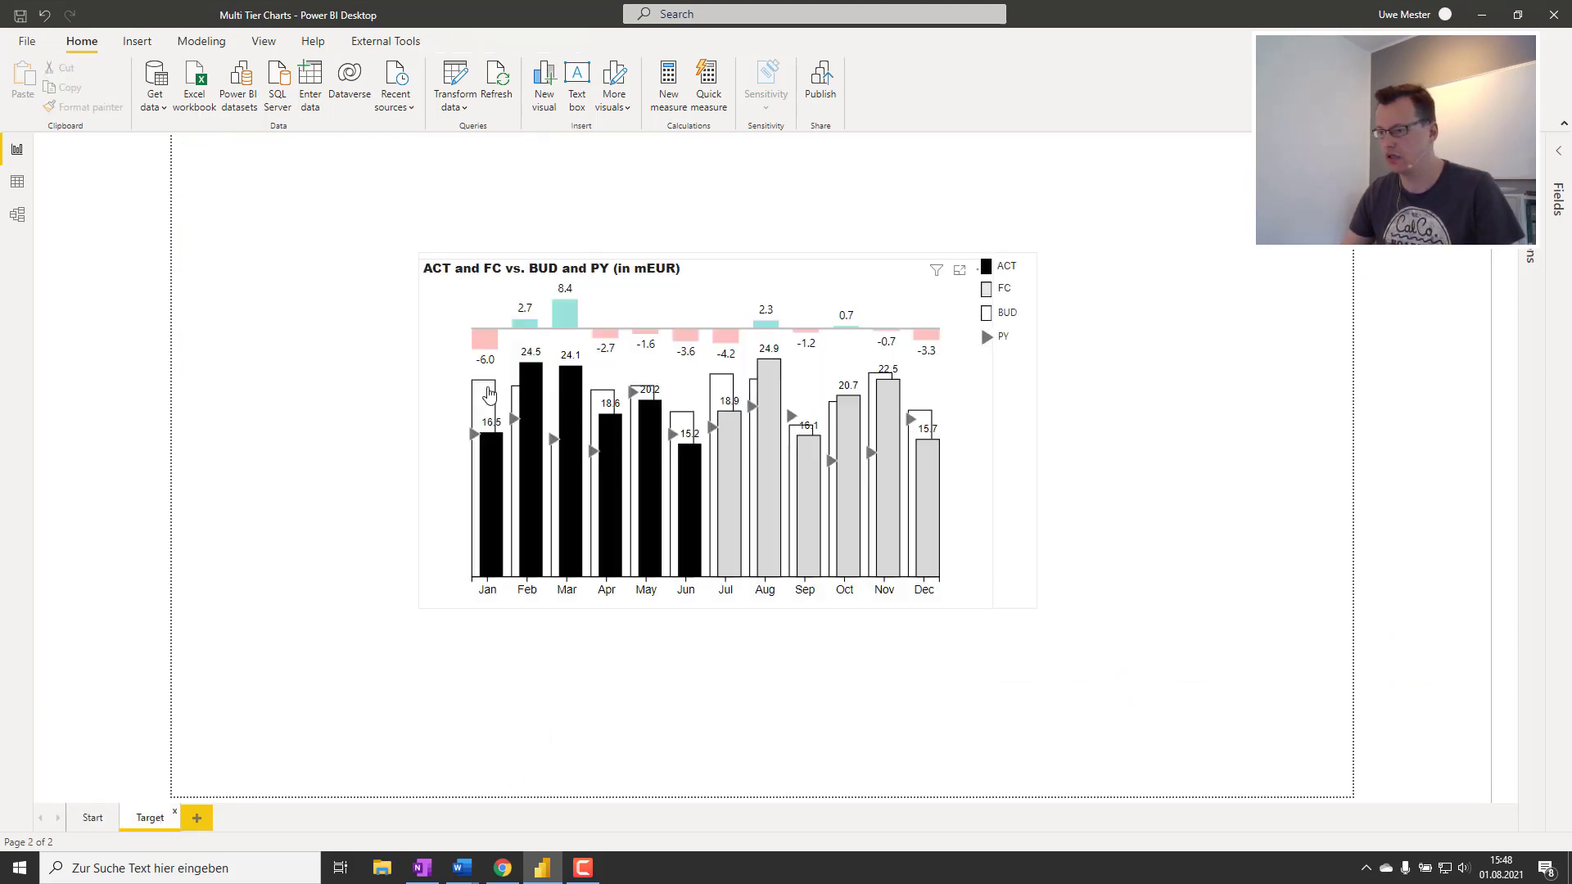